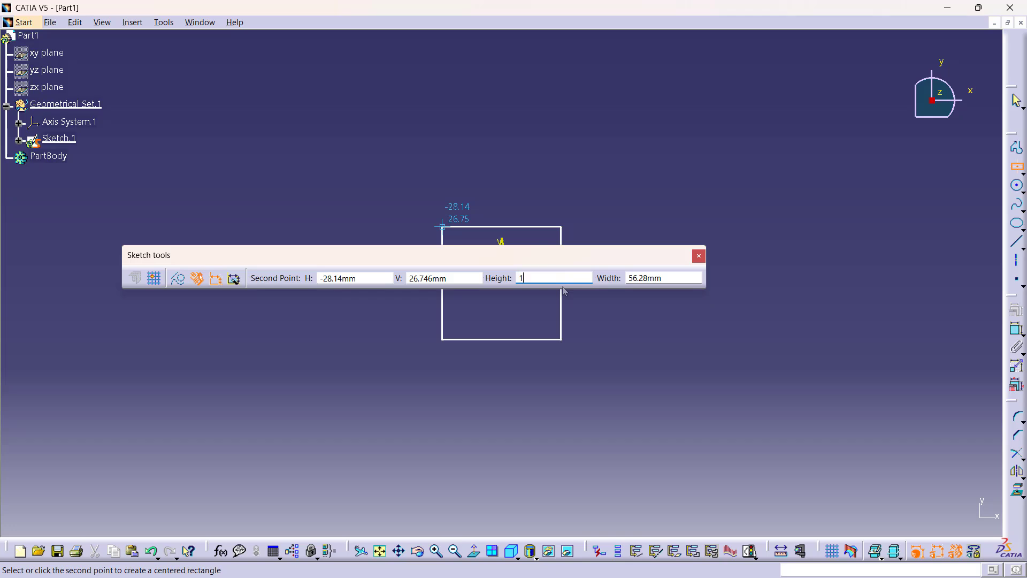
Size the centered rectangle at the origin to 175 mm high and 175 mm wide
{"action": "left_click_drag", "start_coordinate": [626, 279], "coordinate": [655, 282]}
{"action": "key", "text": "Tab"}
{"action": "type", "text": "175"}
{"action": "key", "text": "Return"}
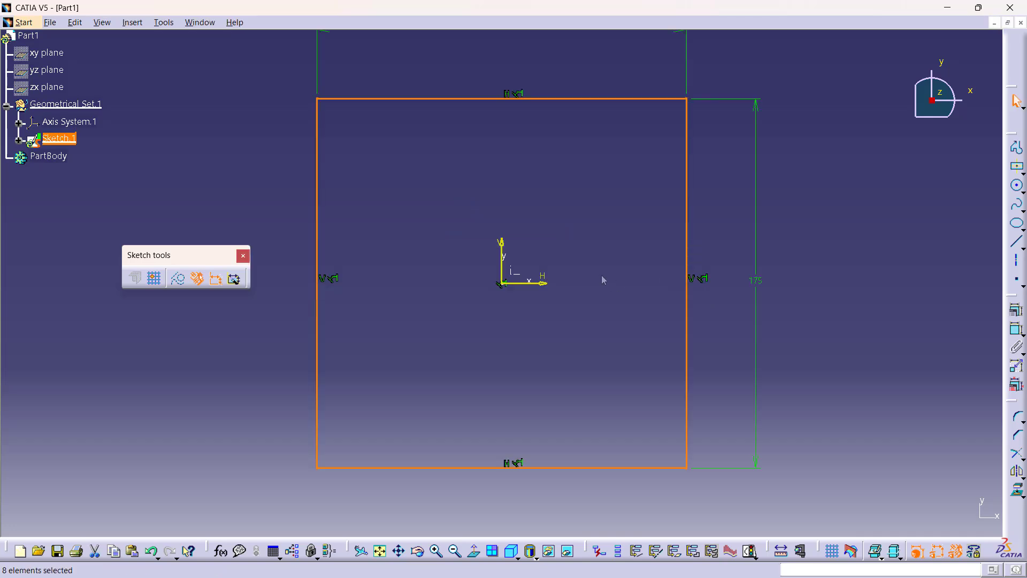
Round all four corners of the square with a 20 mm radius and exit the sketch
{"action": "left_click", "coordinate": [1018, 417]}
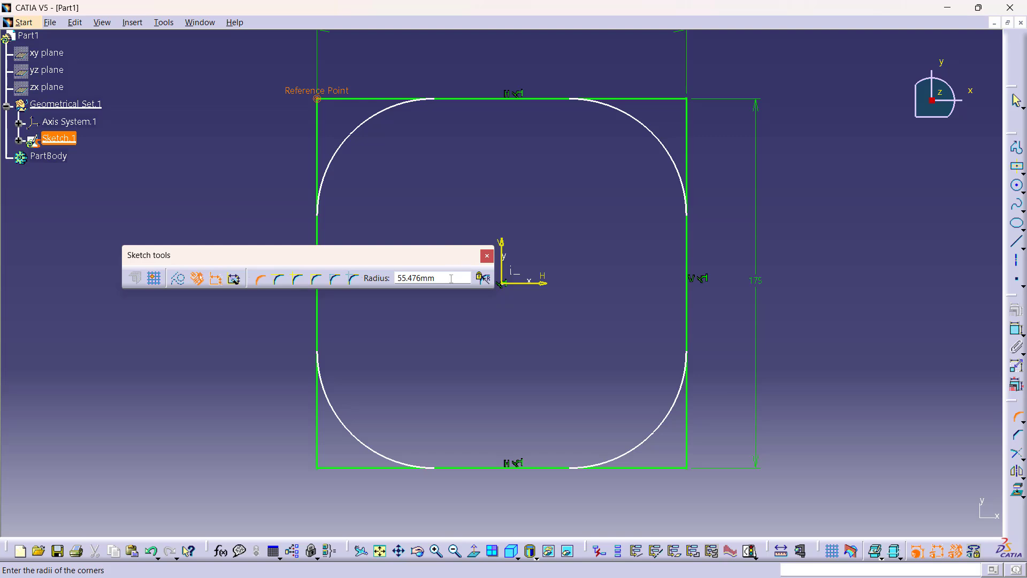
{"action": "left_click_drag", "start_coordinate": [451, 278], "coordinate": [396, 280]}
{"action": "key", "text": "Return"}
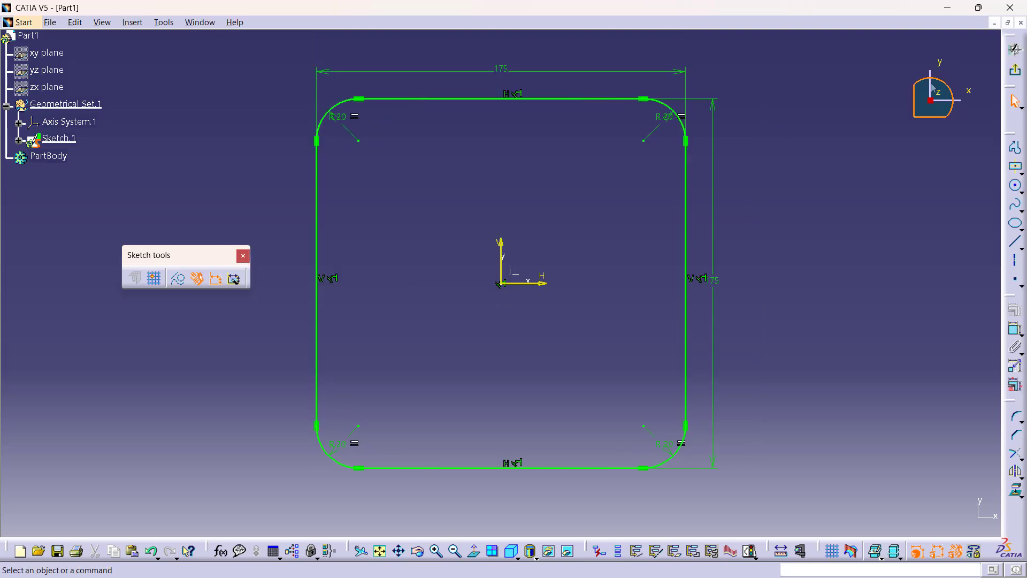
{"action": "left_click", "coordinate": [1015, 71]}
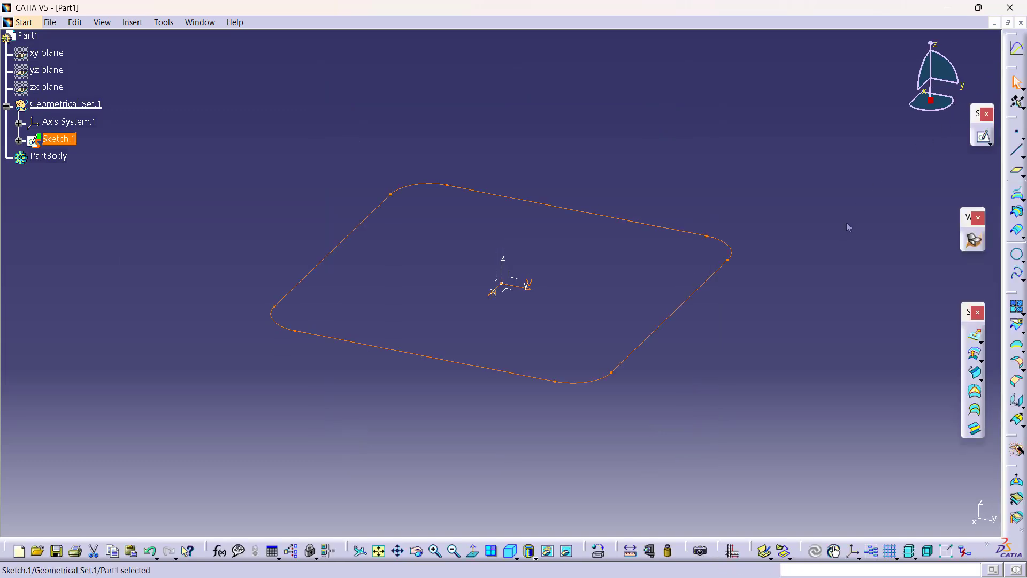
In a new sketch on the yz plane, draw a two-line V from the square's positive-y edge, with its vertex at about H 100, V 9 mm
{"action": "left_click", "coordinate": [512, 275]}
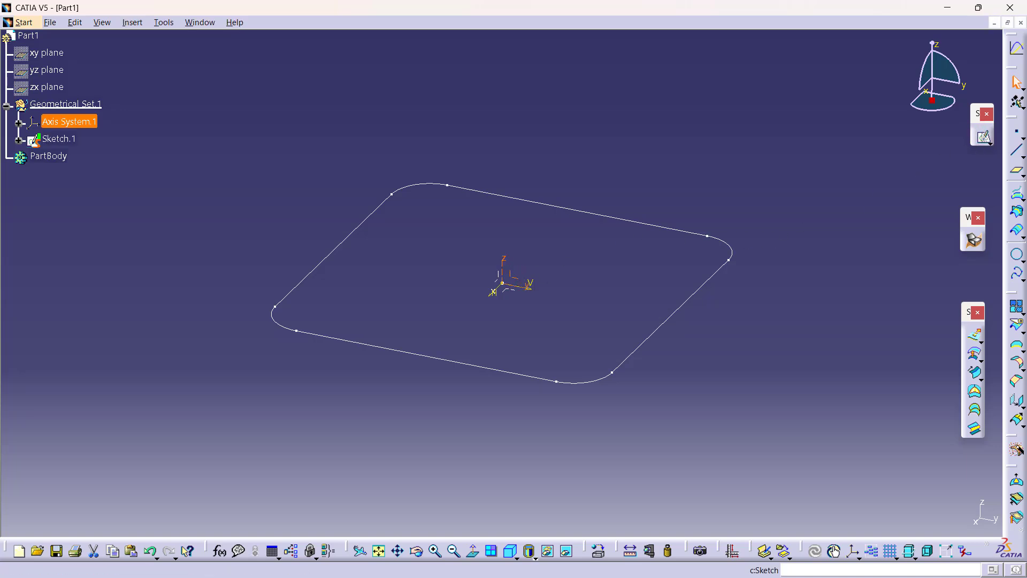
{"action": "left_click", "coordinate": [982, 136]}
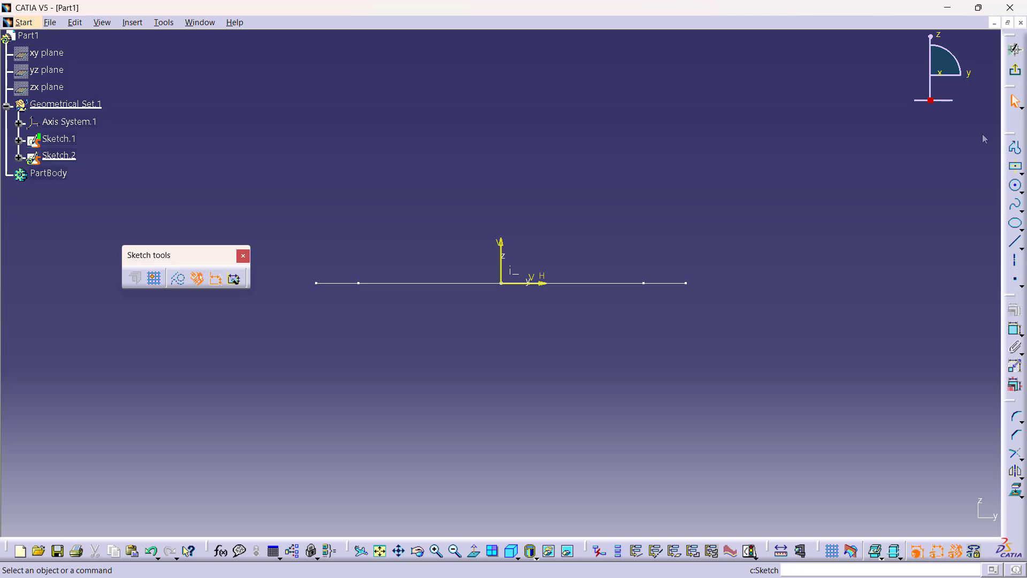
{"action": "left_click", "coordinate": [1014, 148]}
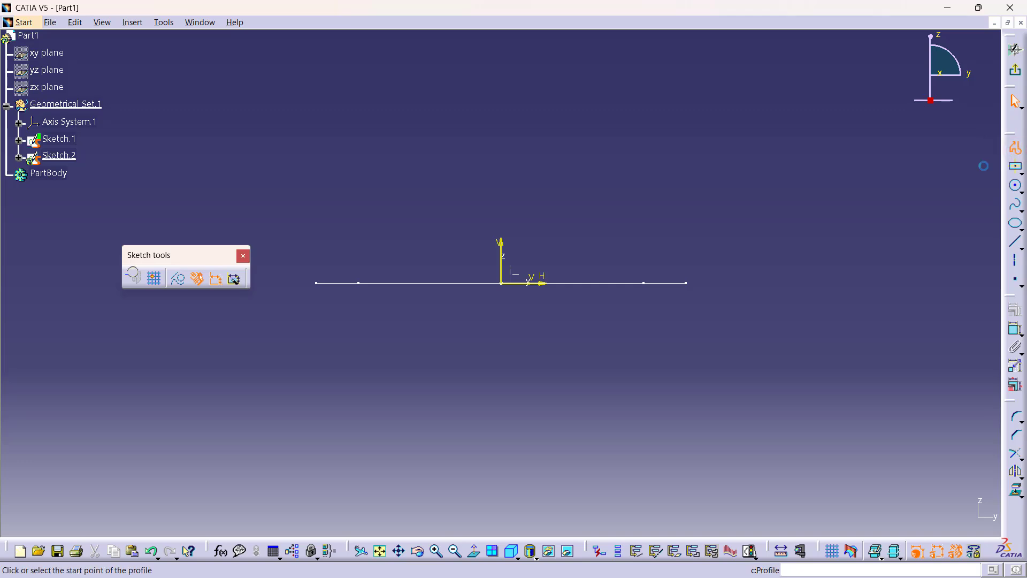
{"action": "left_click", "coordinate": [687, 283]}
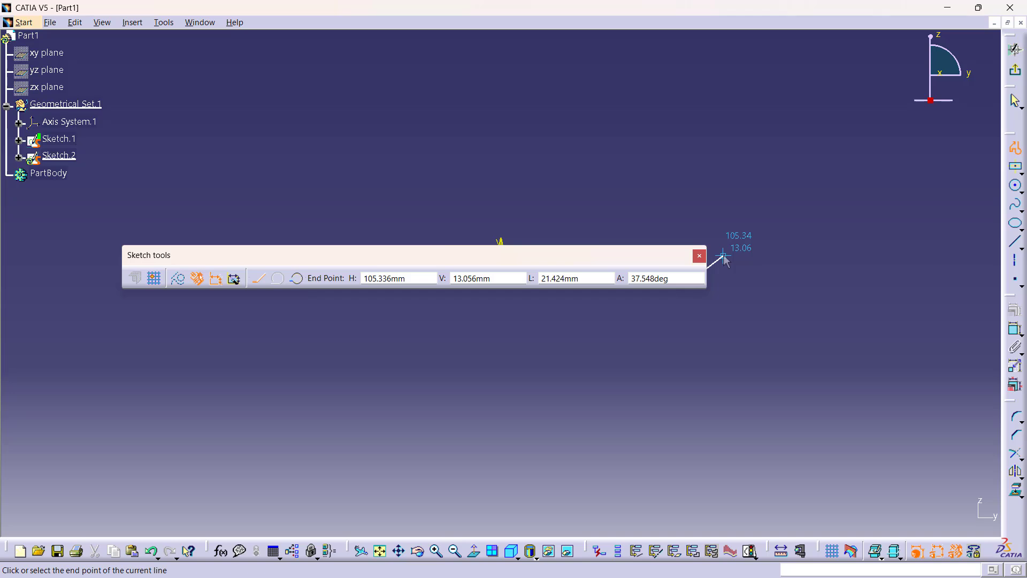
{"action": "left_click_drag", "start_coordinate": [669, 255], "coordinate": [528, 366]}
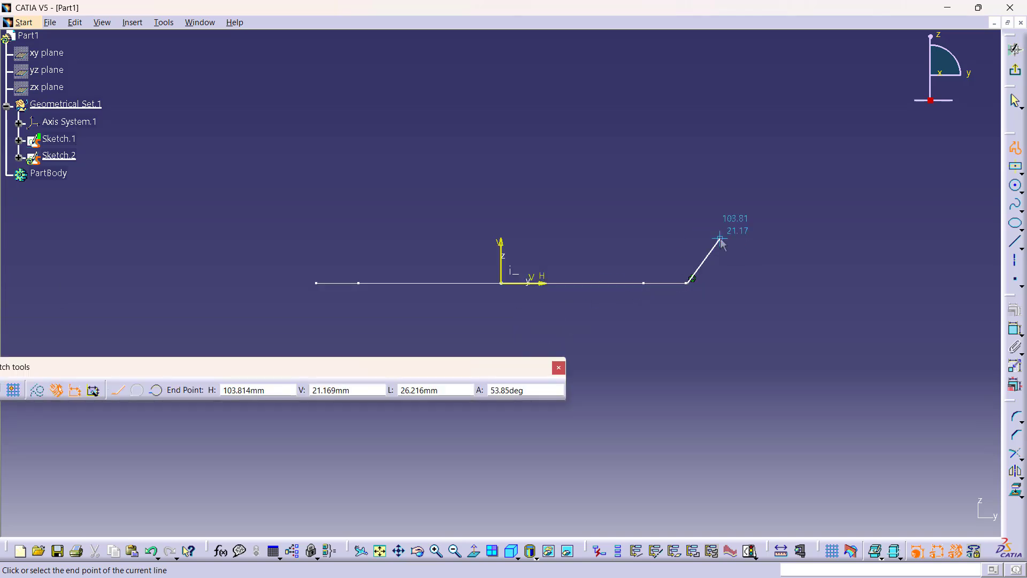
{"action": "left_click", "coordinate": [713, 265]}
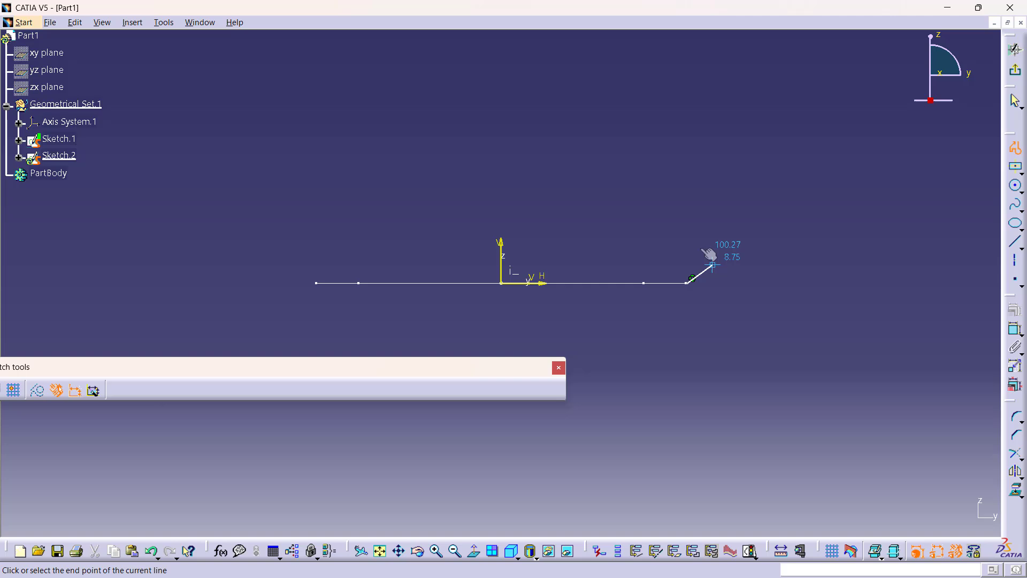
{"action": "double_click", "coordinate": [688, 251]}
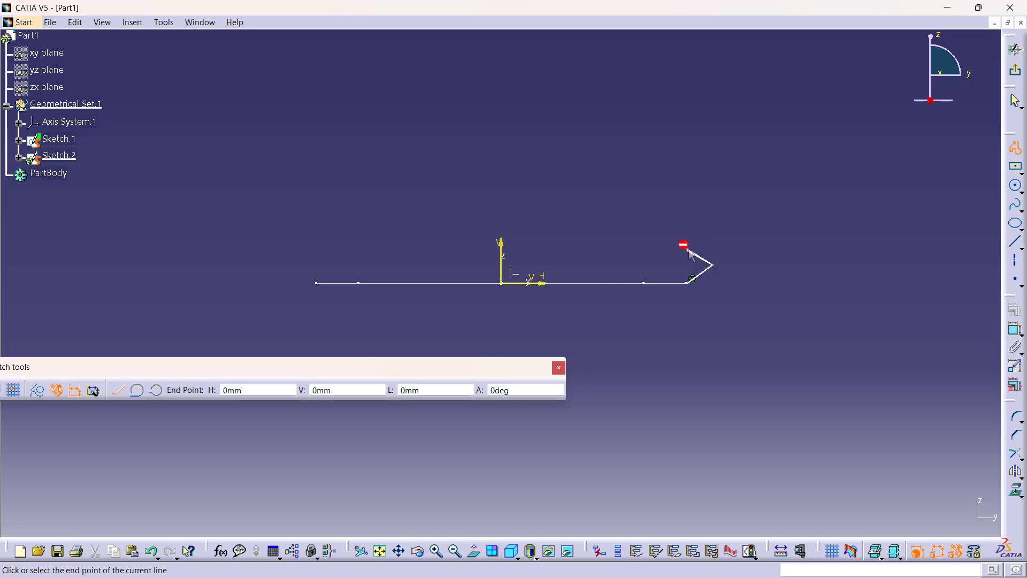
{"action": "left_click", "coordinate": [789, 224]}
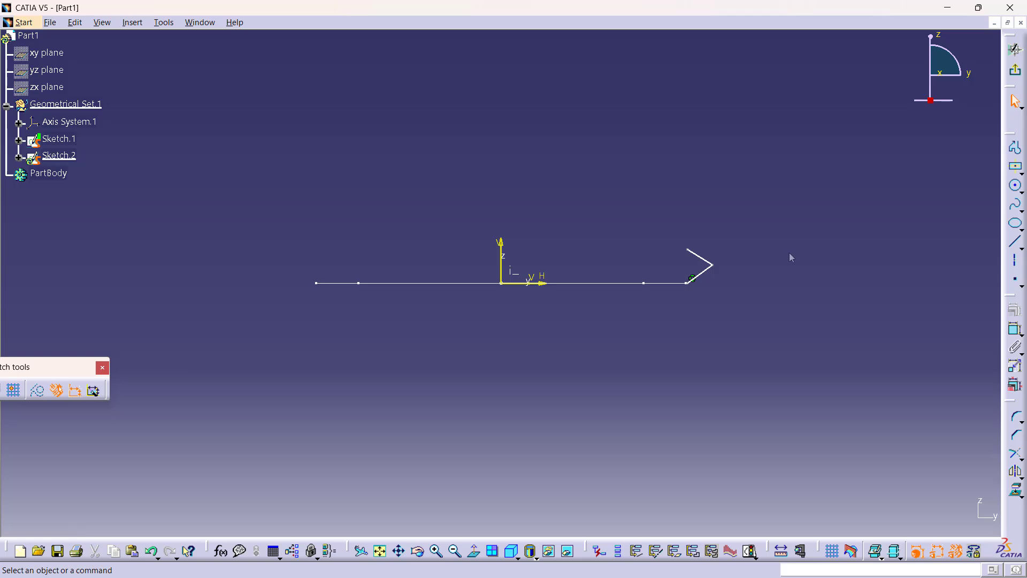
Draw a vertical axis about 40 mm long from the V profile's start point and a horizontal axis inward from its vertex
{"action": "left_click", "coordinate": [1015, 261]}
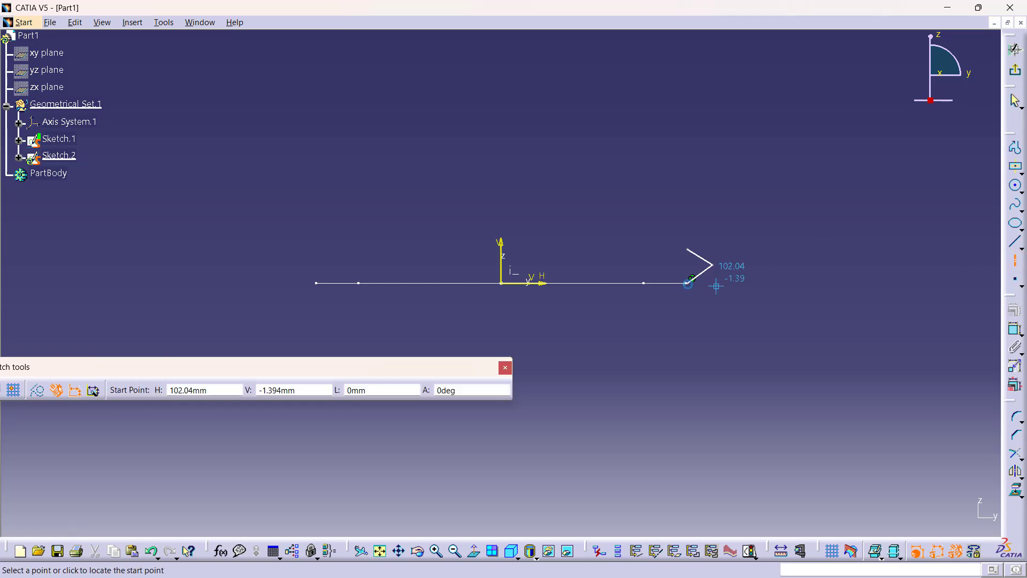
{"action": "left_click", "coordinate": [687, 282]}
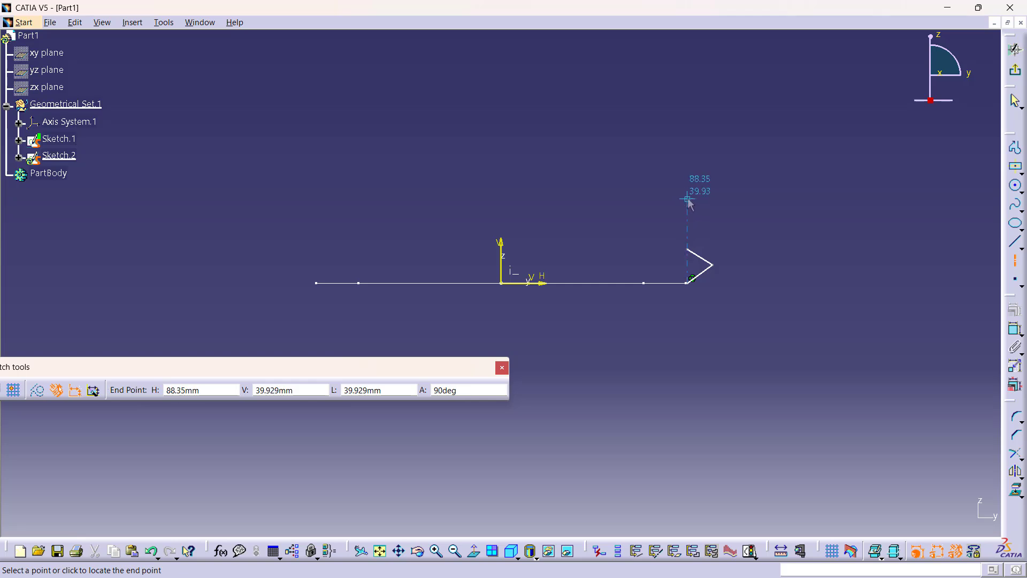
{"action": "left_click", "coordinate": [687, 199]}
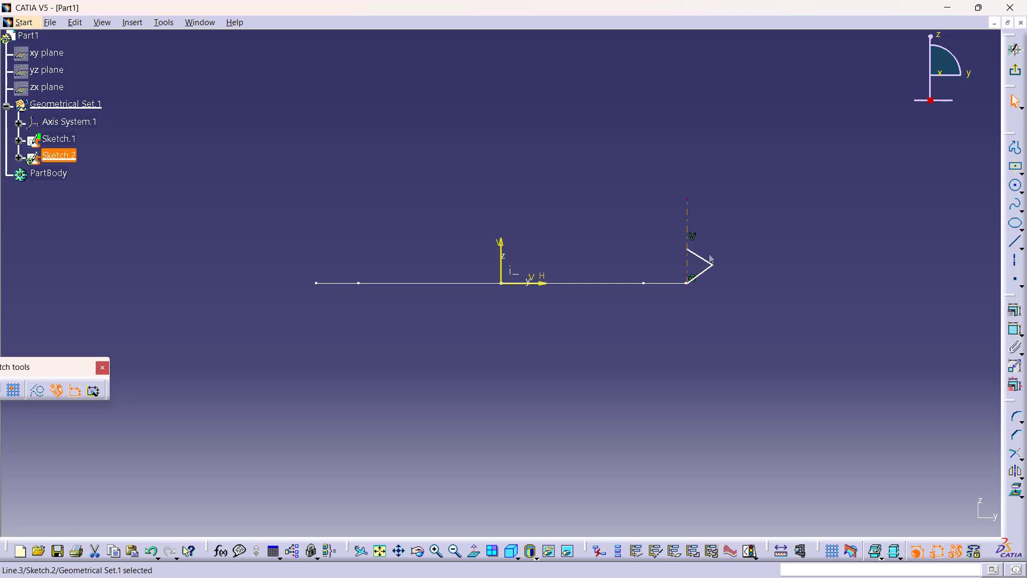
{"action": "left_click", "coordinate": [1014, 261]}
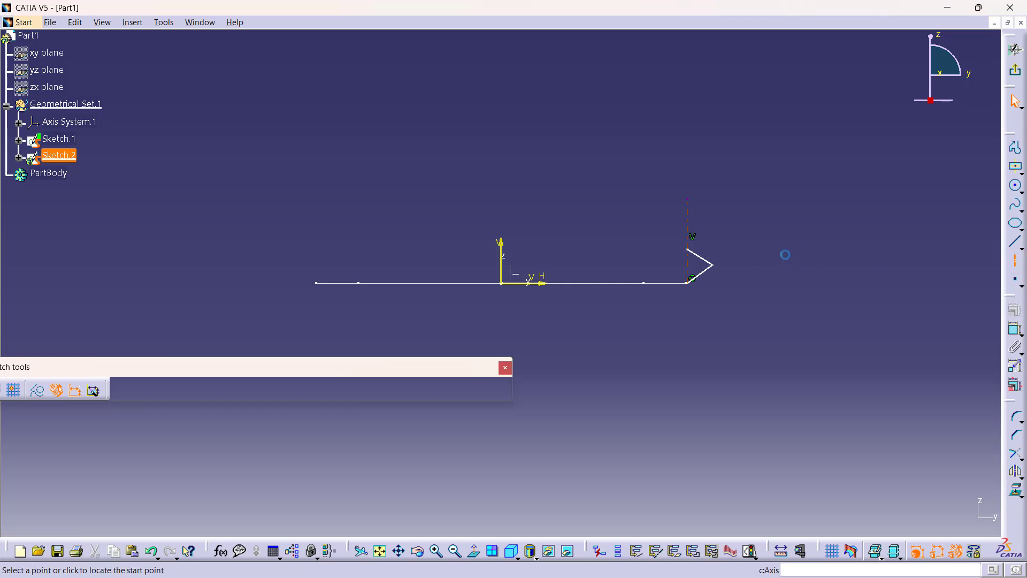
{"action": "left_click", "coordinate": [711, 264]}
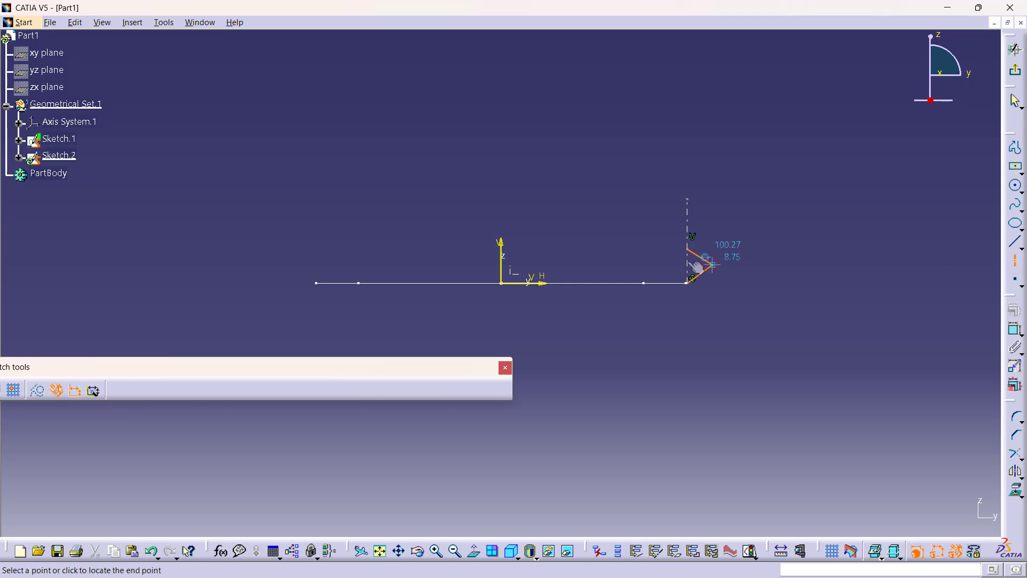
{"action": "left_click", "coordinate": [653, 264]}
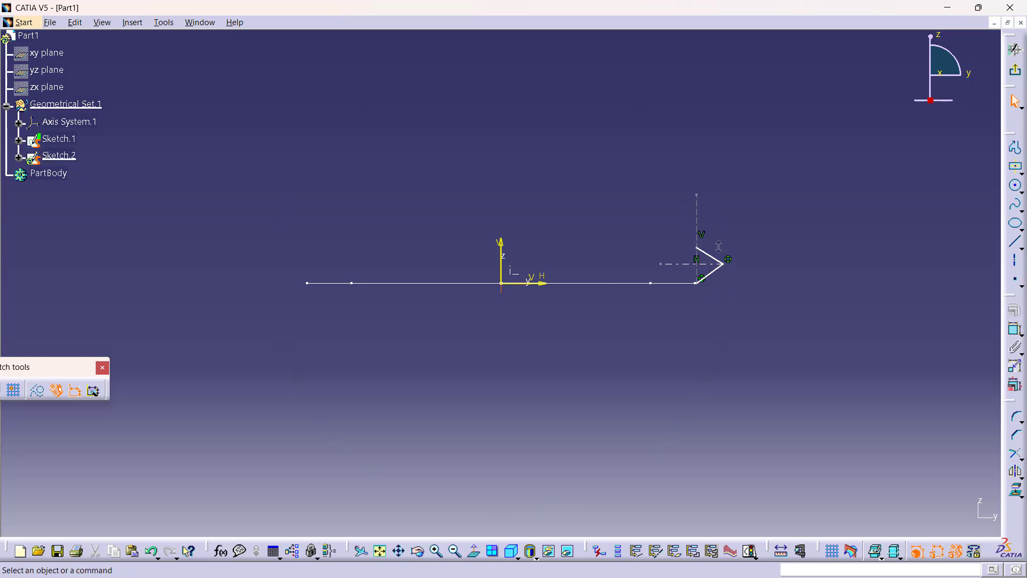
Make the V profile's lower endpoint coincident with the adjacent straight edge of the rounded square
{"action": "mouse_move", "coordinate": [718, 246]}
{"action": "middle_mouse_down"}
{"action": "mouse_move", "coordinate": [749, 205]}
{"action": "mouse_move", "coordinate": [539, 259]}
{"action": "middle_mouse_up"}
{"action": "middle_click_drag", "start_coordinate": [603, 275], "coordinate": [590, 307]}
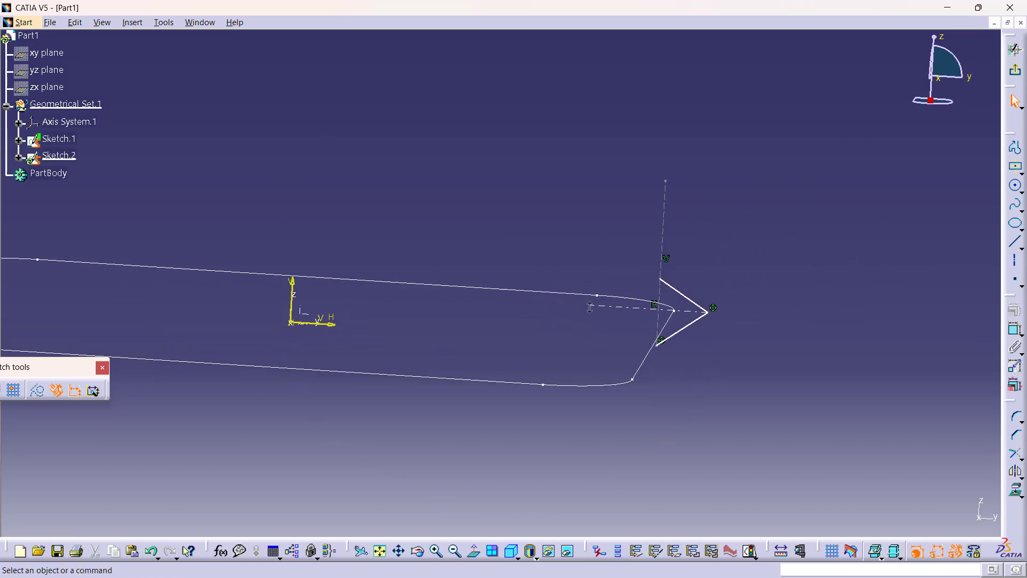
{"action": "left_click", "coordinate": [658, 346]}
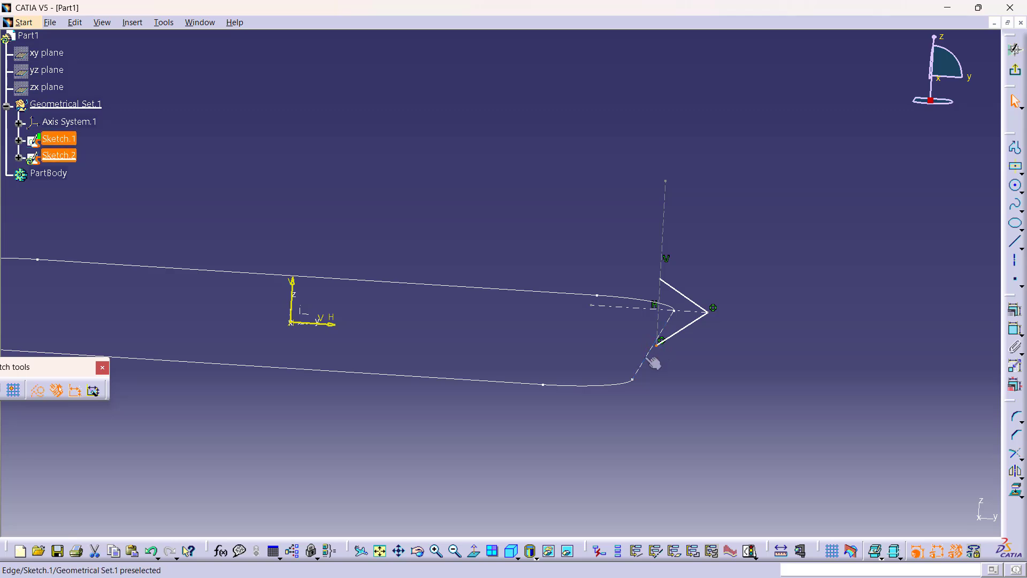
{"action": "left_click", "coordinate": [651, 361], "text": "ctrl"}
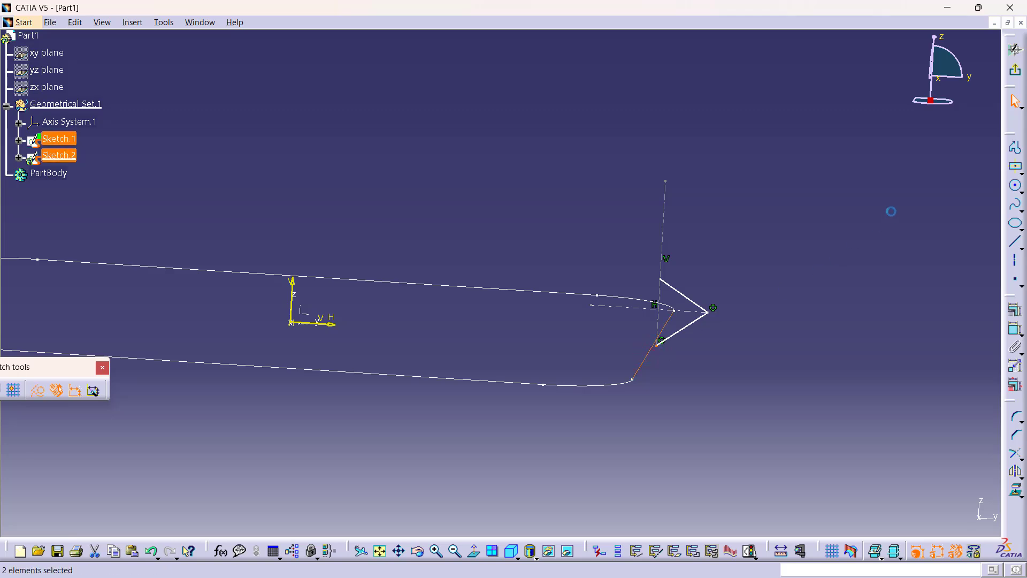
{"action": "left_click", "coordinate": [1013, 312]}
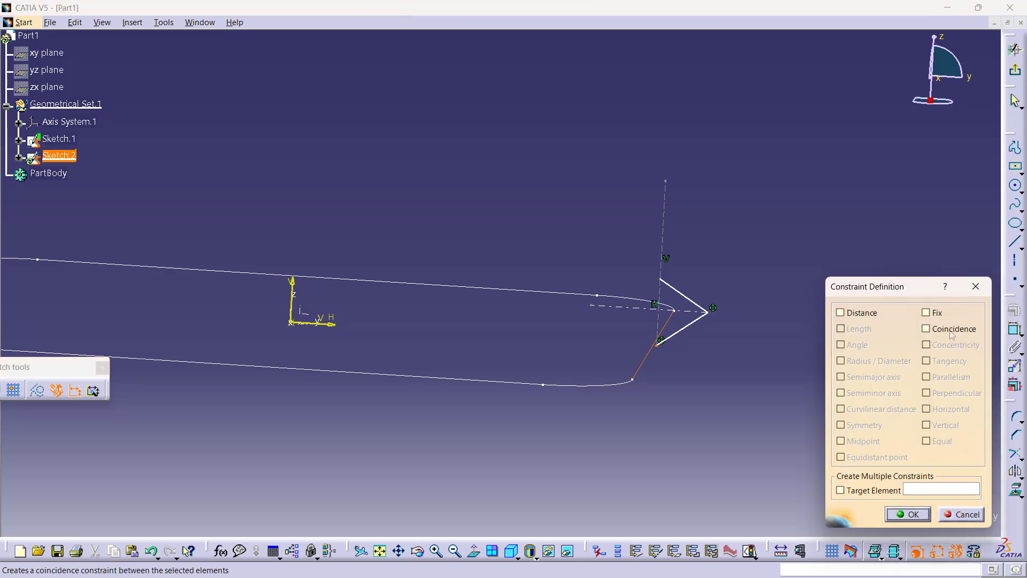
{"action": "left_click", "coordinate": [926, 328]}
{"action": "left_click", "coordinate": [909, 515]}
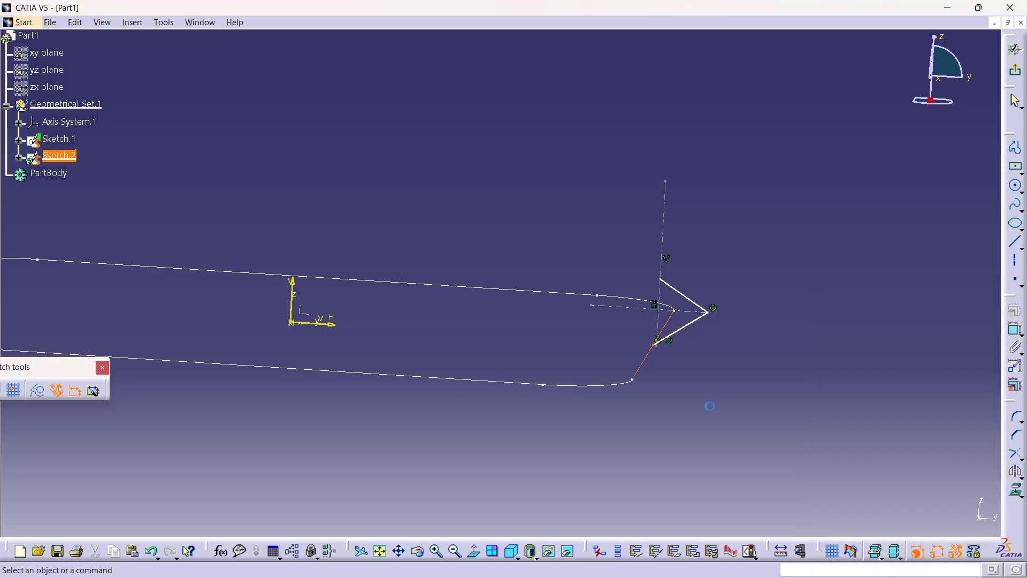
Make the lower end of the vertical axis coincident with the V profile's lower endpoint
{"action": "left_click", "coordinate": [653, 344]}
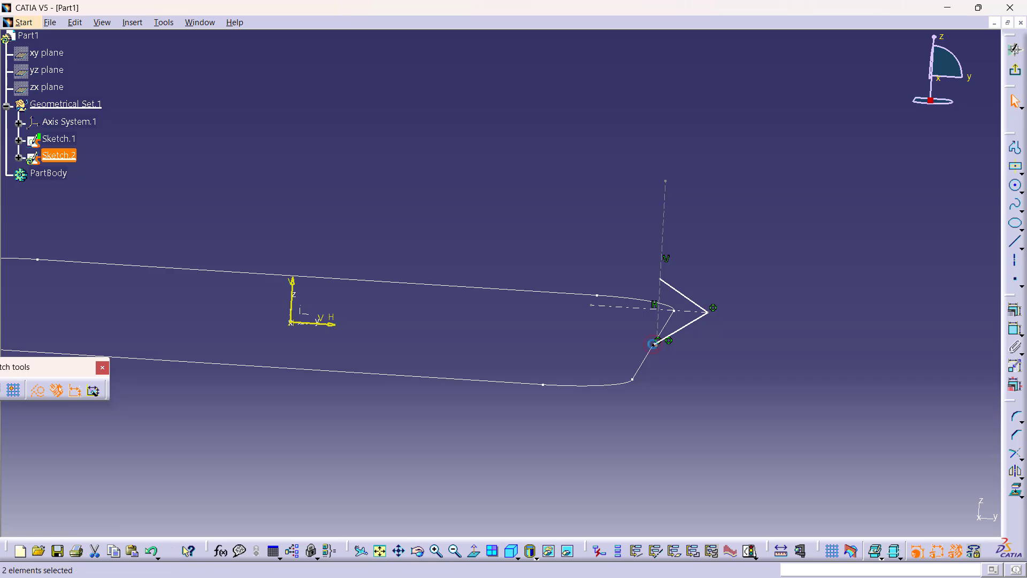
{"action": "left_click", "coordinate": [1014, 310]}
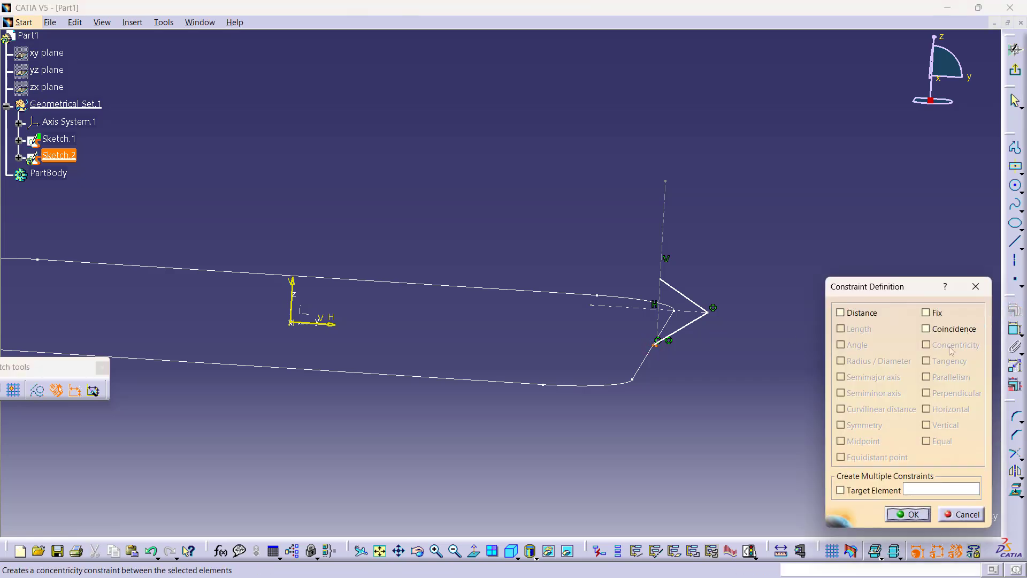
{"action": "left_click", "coordinate": [929, 329]}
{"action": "left_click", "coordinate": [908, 514]}
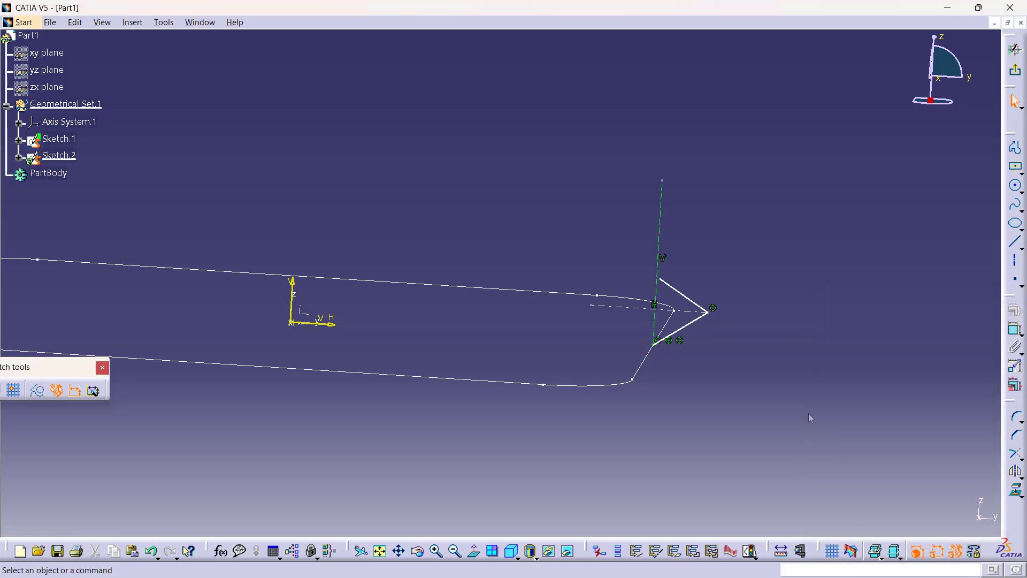
Apply Symmetry and Equal constraints to the two V lines and the horizontal axis
{"action": "left_click", "coordinate": [692, 321]}
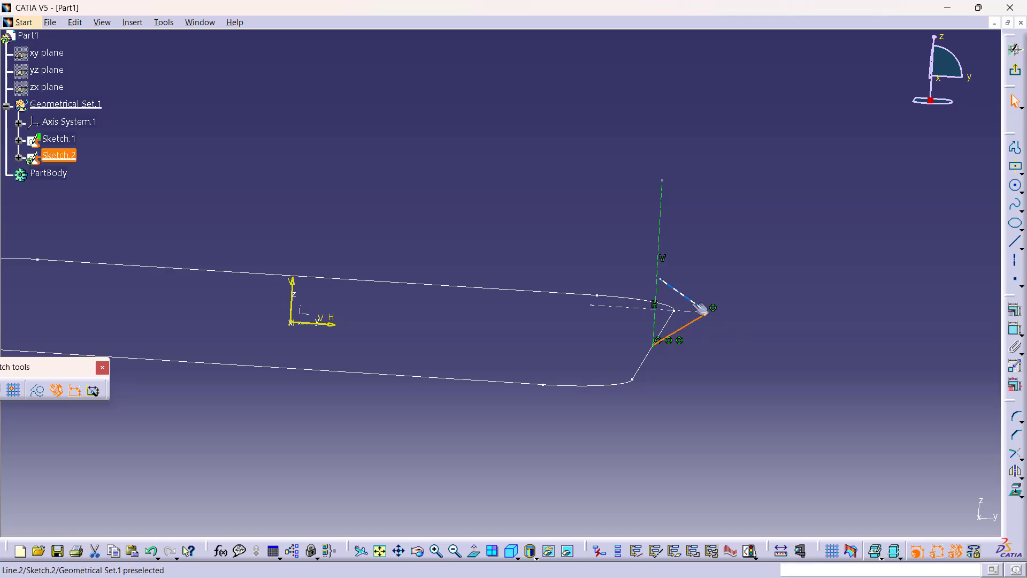
{"action": "left_click", "coordinate": [701, 308], "text": "ctrl"}
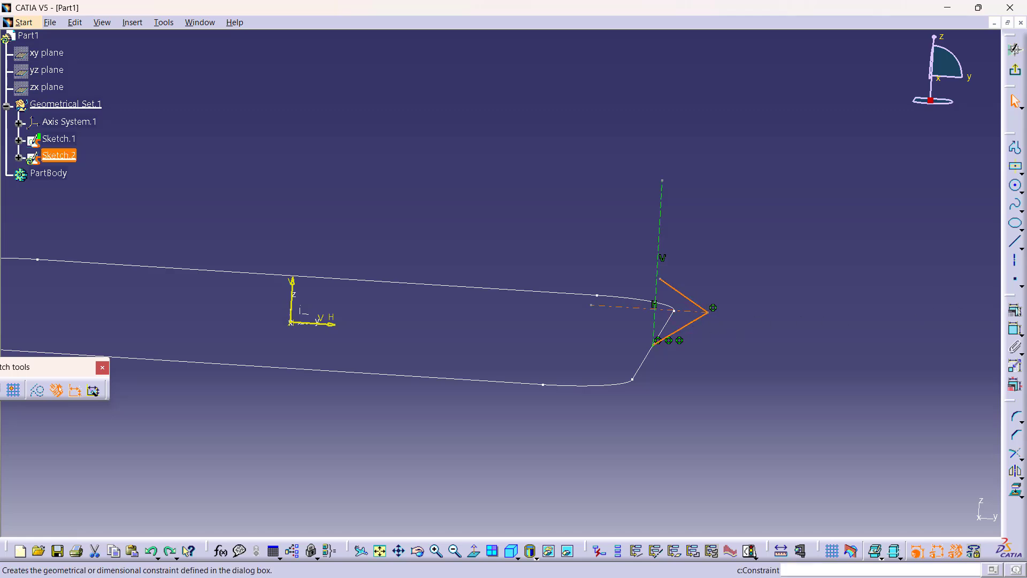
{"action": "left_click", "coordinate": [1015, 310]}
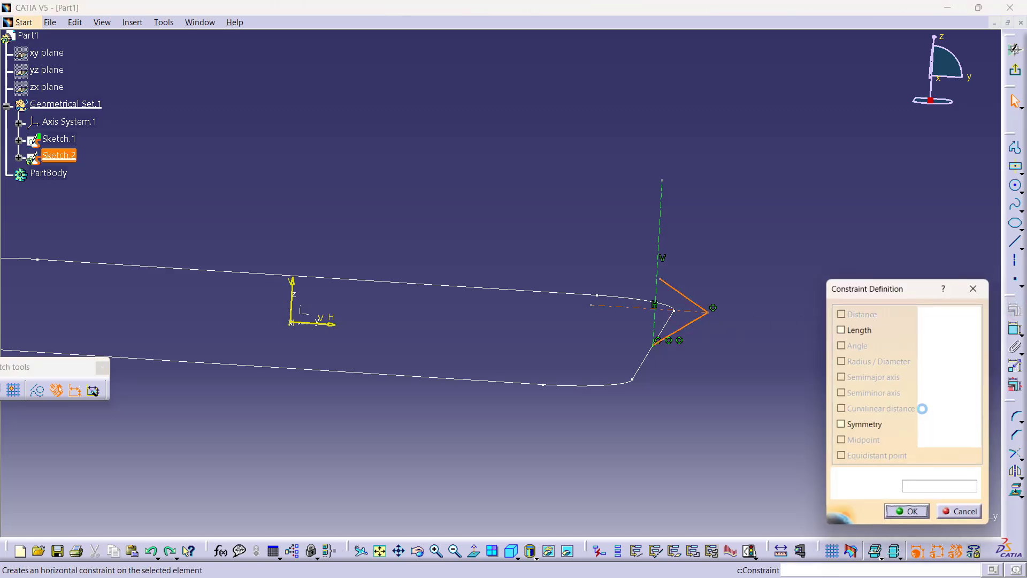
{"action": "left_click", "coordinate": [841, 425]}
{"action": "left_click", "coordinate": [926, 441]}
{"action": "left_click", "coordinate": [908, 507]}
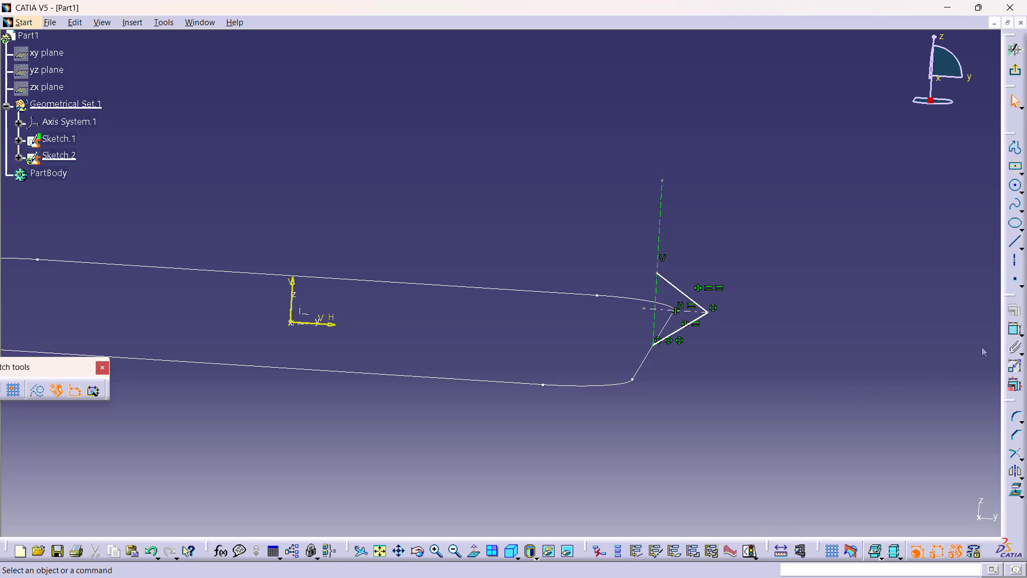
Dimension the angle between the two V lines and set it to 45 degrees
{"action": "left_click", "coordinate": [1015, 329]}
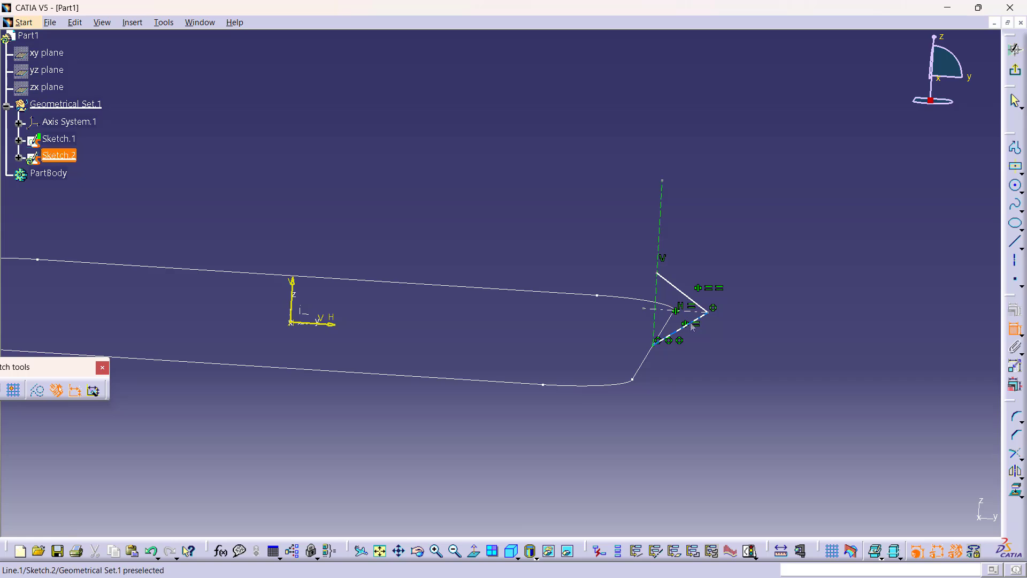
{"action": "left_click", "coordinate": [690, 322]}
{"action": "left_click", "coordinate": [690, 298]}
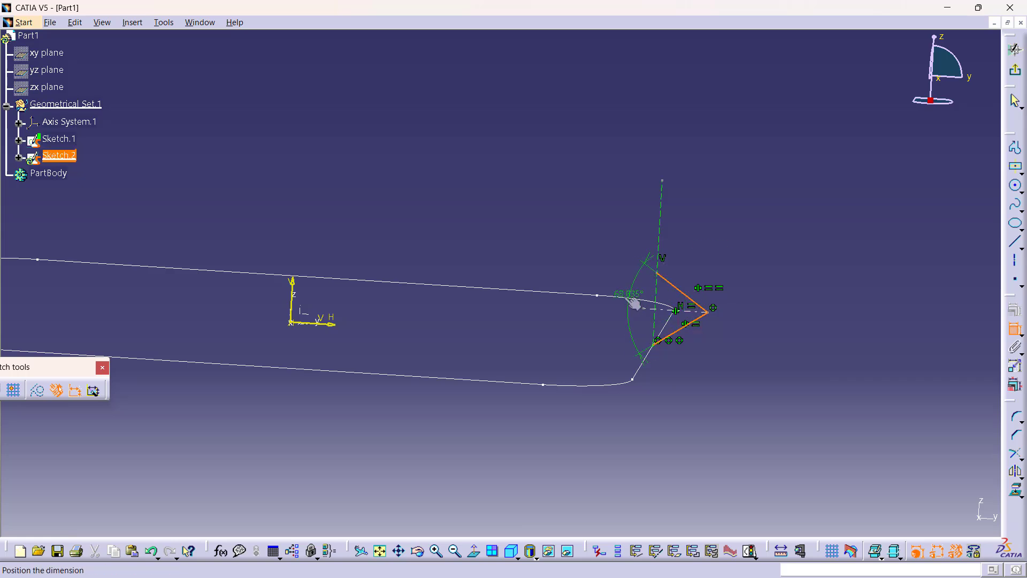
{"action": "left_click", "coordinate": [626, 306]}
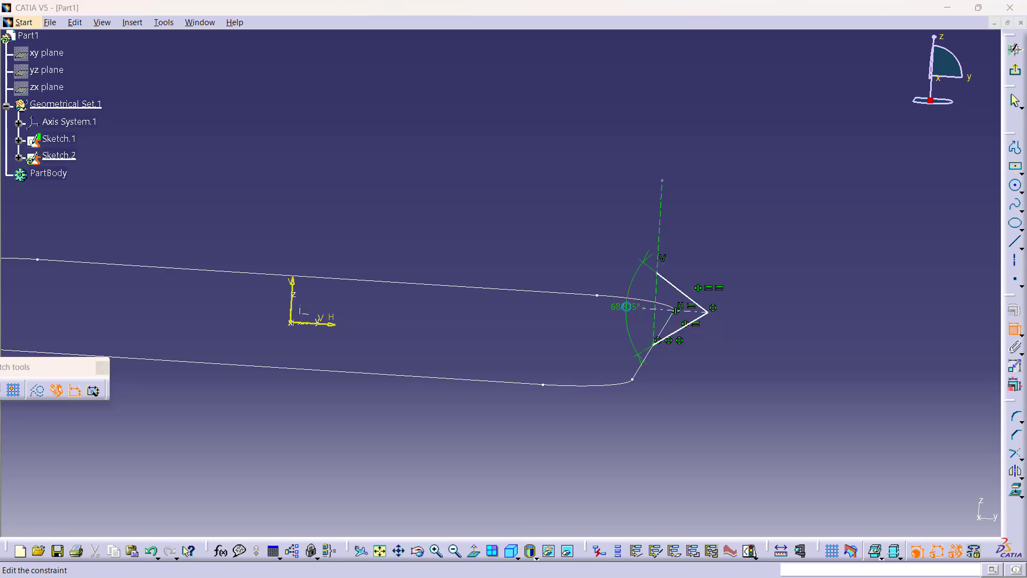
{"action": "double_click", "coordinate": [625, 306]}
{"action": "key", "text": "Return"}
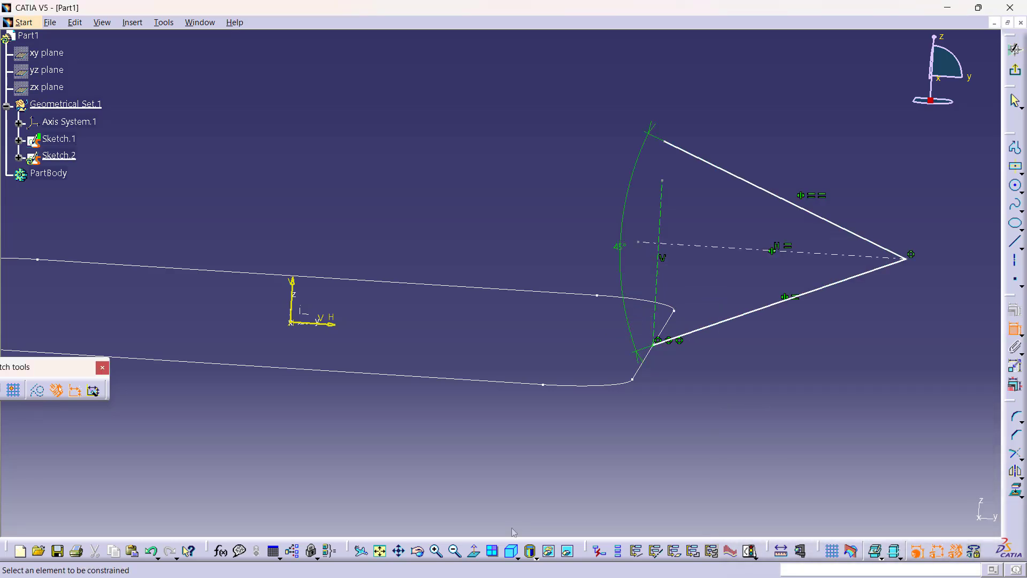
Dimension the horizontal distance from the sketch's vertical axis to the V profile's tip and set it to 100 mm
{"action": "left_click", "coordinate": [516, 558]}
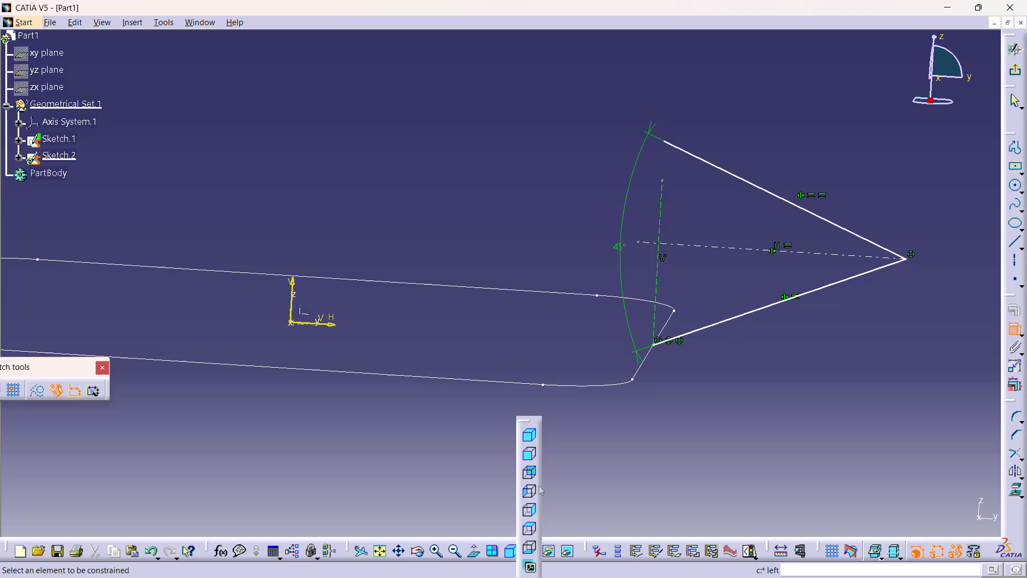
{"action": "left_click", "coordinate": [528, 456]}
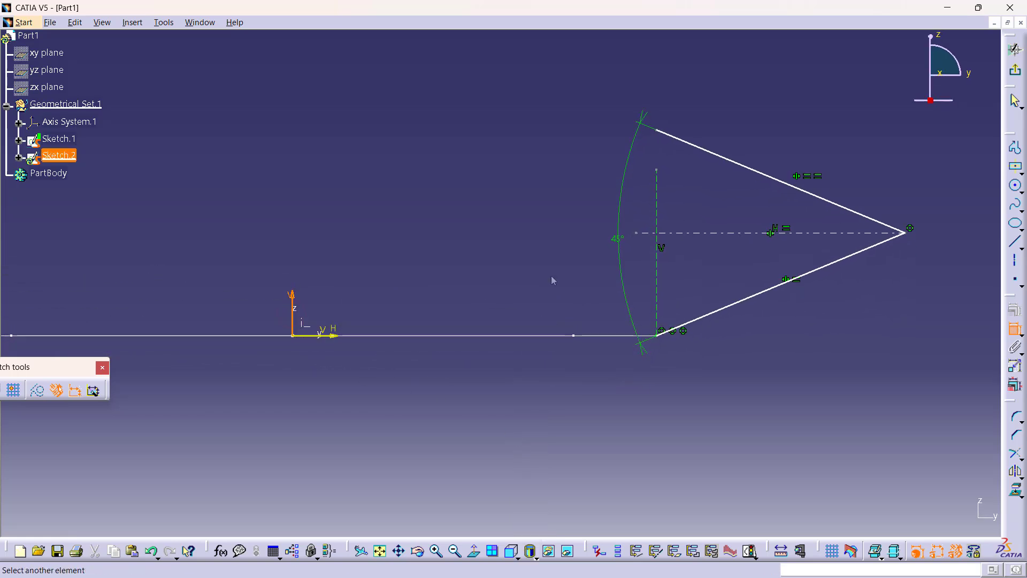
{"action": "left_click", "coordinate": [907, 233]}
{"action": "left_click", "coordinate": [538, 115]}
{"action": "double_click", "coordinate": [538, 114]}
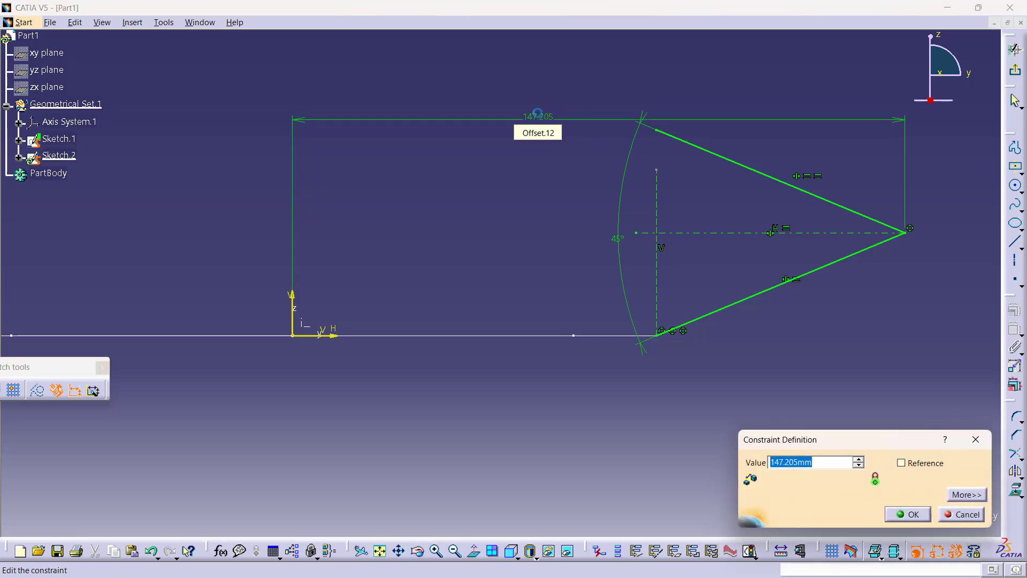
{"action": "type", "text": "100"}
{"action": "key", "text": "Return"}
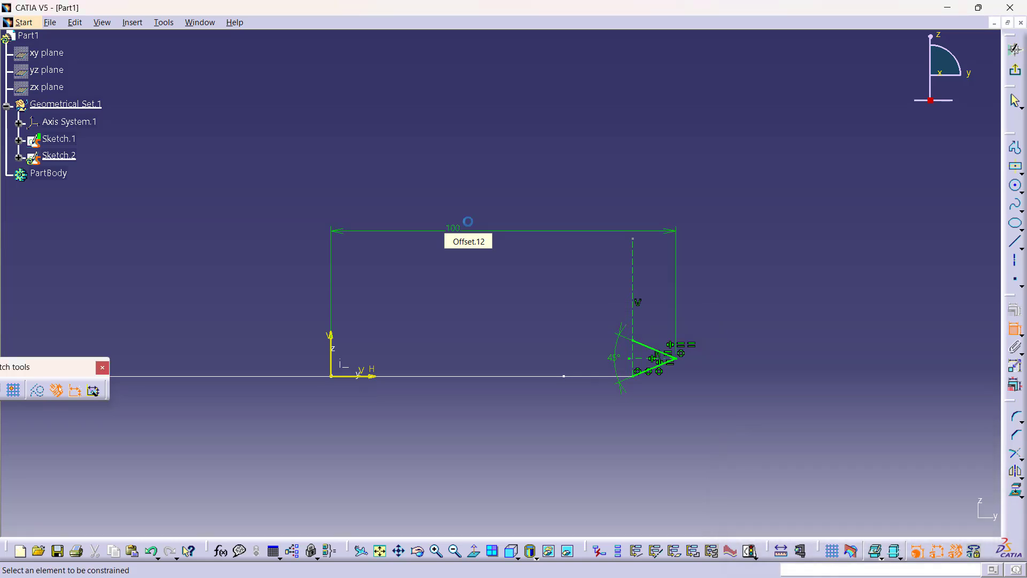
Round the tip of the V profile with a 2 mm radius corner
{"action": "mouse_move", "coordinate": [469, 284]}
{"action": "middle_mouse_down"}
{"action": "mouse_move", "coordinate": [474, 296]}
{"action": "mouse_move", "coordinate": [505, 286]}
{"action": "middle_mouse_up"}
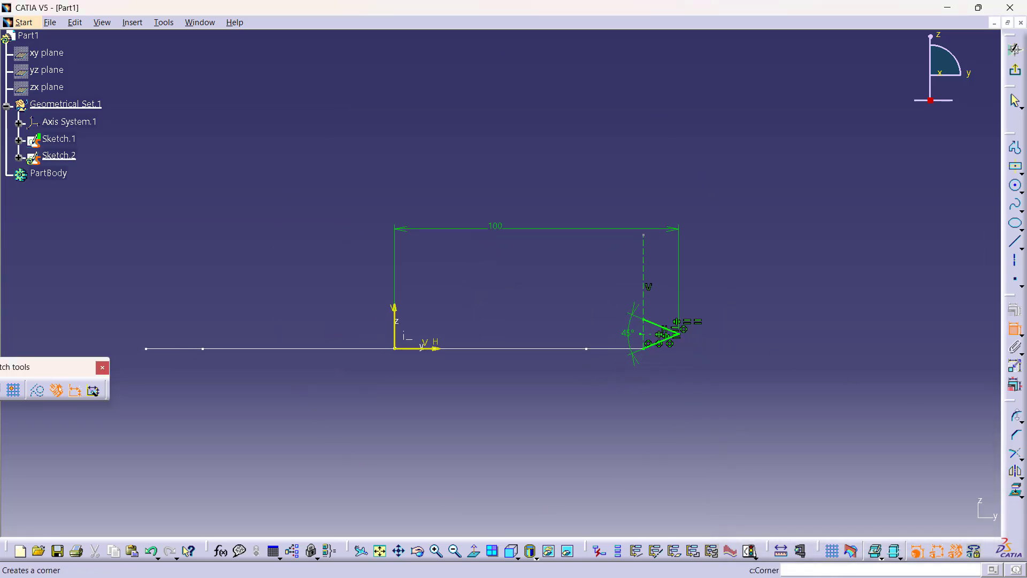
{"action": "left_click", "coordinate": [1016, 417]}
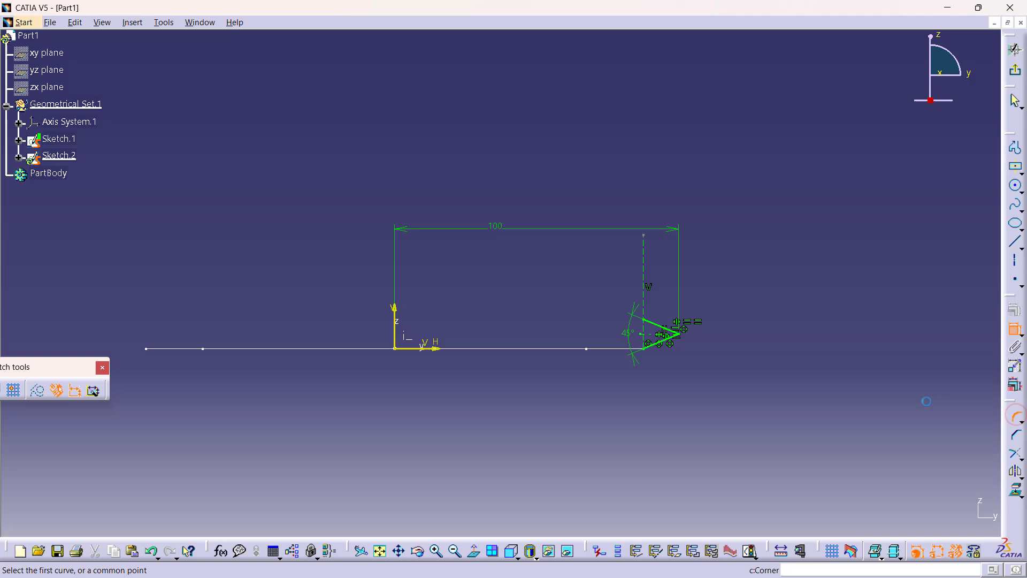
{"action": "left_click", "coordinate": [681, 340]}
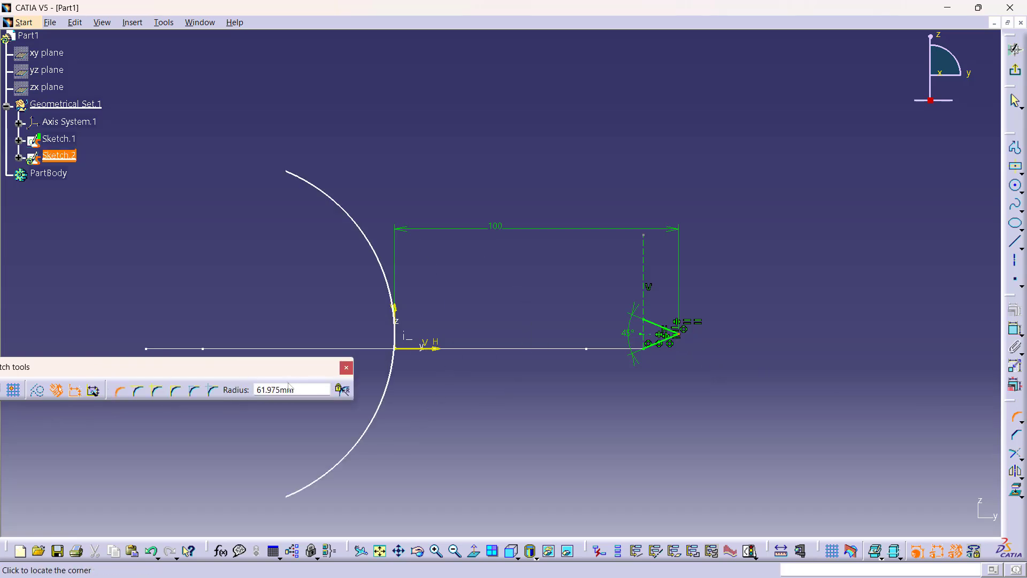
{"action": "left_click", "coordinate": [259, 393]}
{"action": "type", "text": "2"}
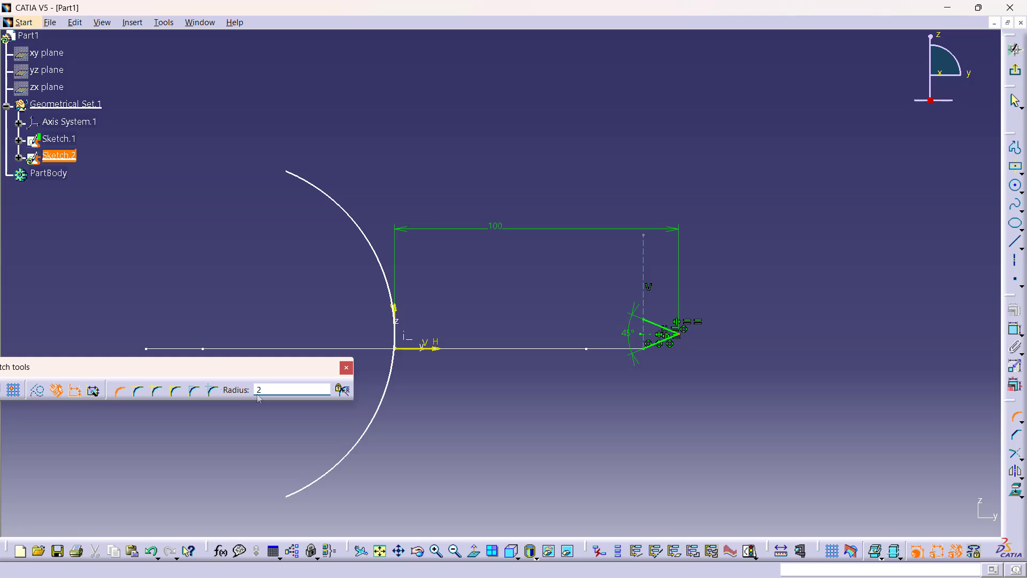
{"action": "key", "text": "Return"}
Translate the rounded V profile upward from its lower endpoint to its upper endpoint in duplicate mode with 19 instances, and exit the sketch
{"action": "scroll", "coordinate": [594, 305], "scroll_direction": "down", "scroll_amount": 1}
{"action": "mouse_move", "coordinate": [596, 305]}
{"action": "middle_mouse_down"}
{"action": "mouse_move", "coordinate": [612, 337]}
{"action": "mouse_move", "coordinate": [617, 290]}
{"action": "middle_mouse_up"}
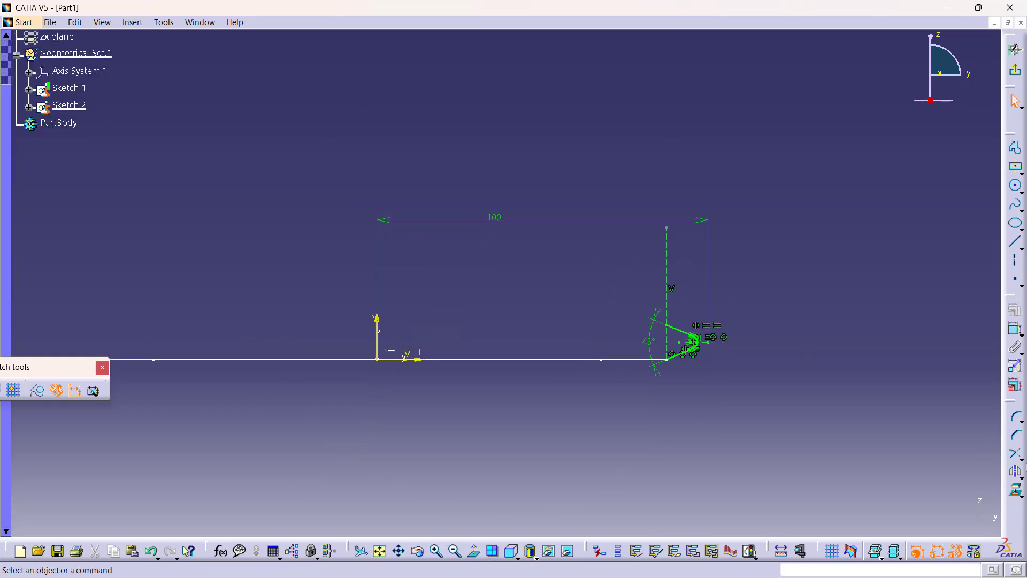
{"action": "left_click", "coordinate": [1022, 478]}
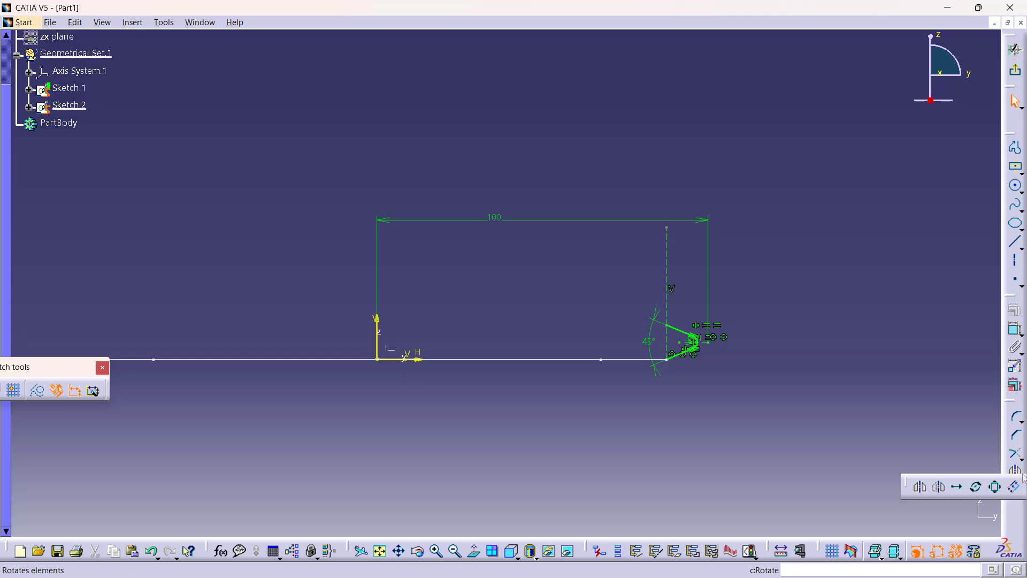
{"action": "left_click", "coordinate": [957, 487]}
{"action": "mouse_move", "coordinate": [708, 379]}
{"action": "left_mouse_down"}
{"action": "mouse_move", "coordinate": [679, 364]}
{"action": "mouse_move", "coordinate": [652, 300]}
{"action": "left_mouse_up"}
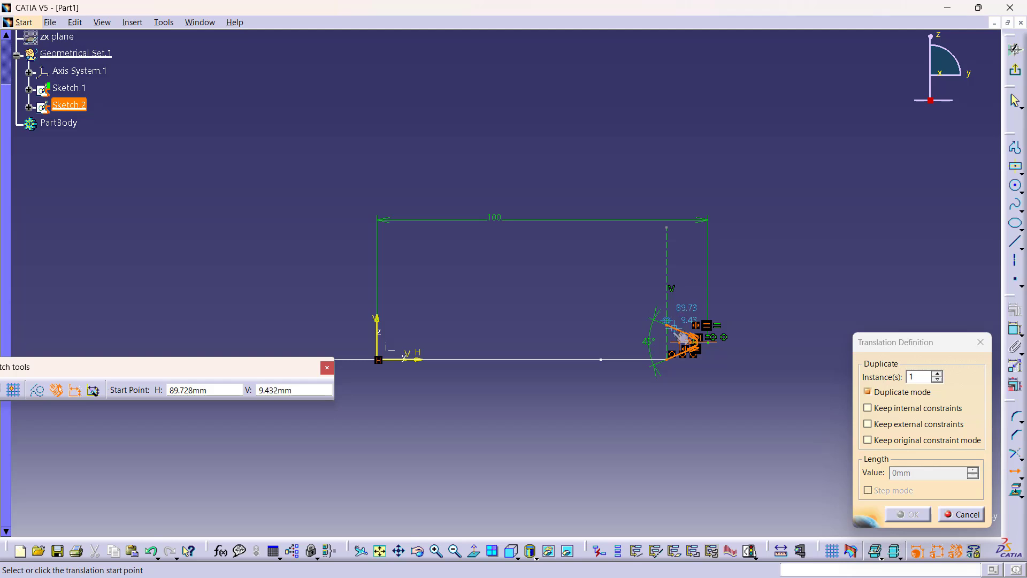
{"action": "left_click", "coordinate": [669, 360]}
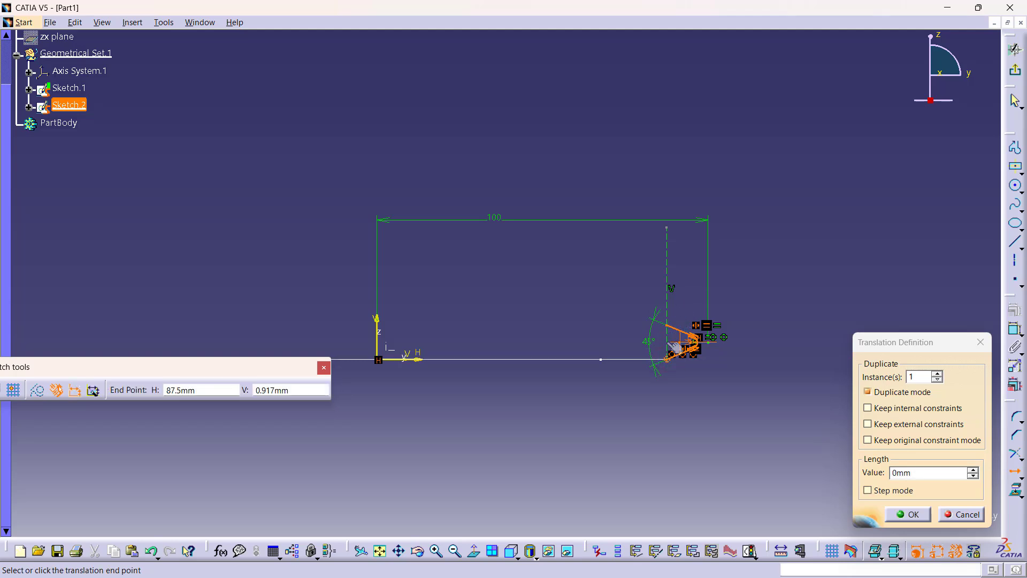
{"action": "left_click", "coordinate": [916, 376]}
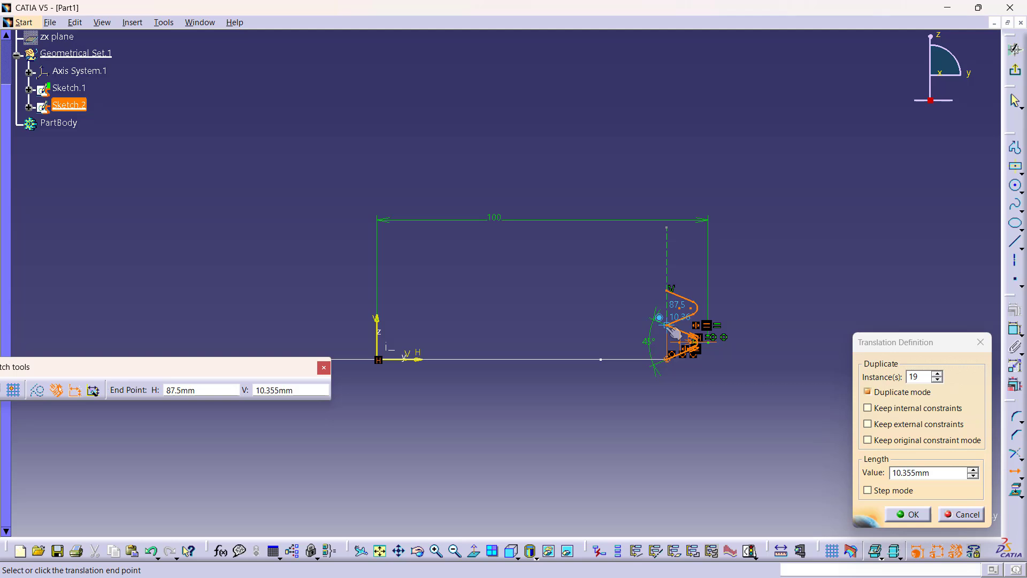
{"action": "left_click", "coordinate": [671, 329]}
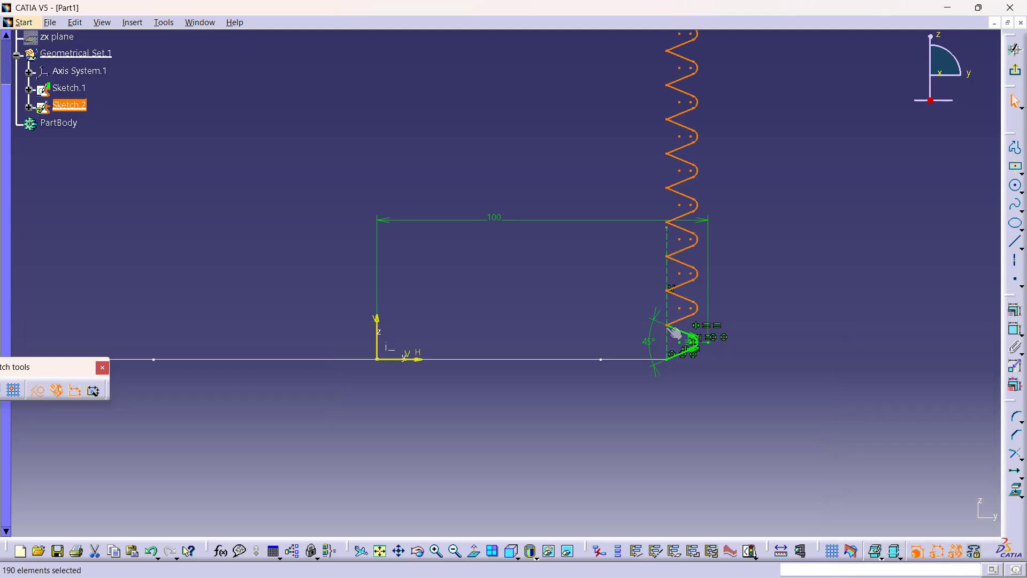
{"action": "middle_click_drag", "start_coordinate": [668, 328], "coordinate": [661, 411]}
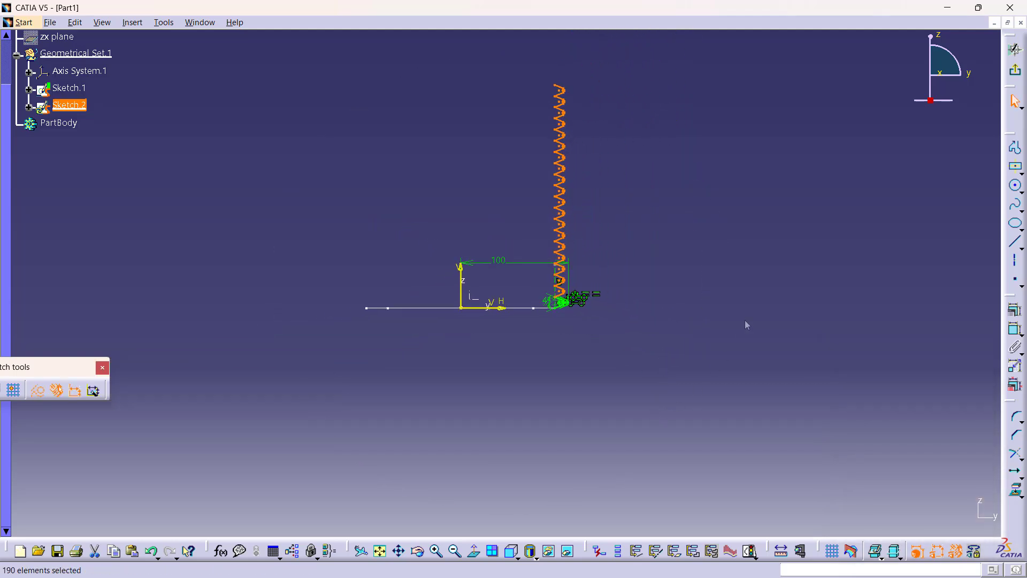
{"action": "left_click", "coordinate": [1015, 70]}
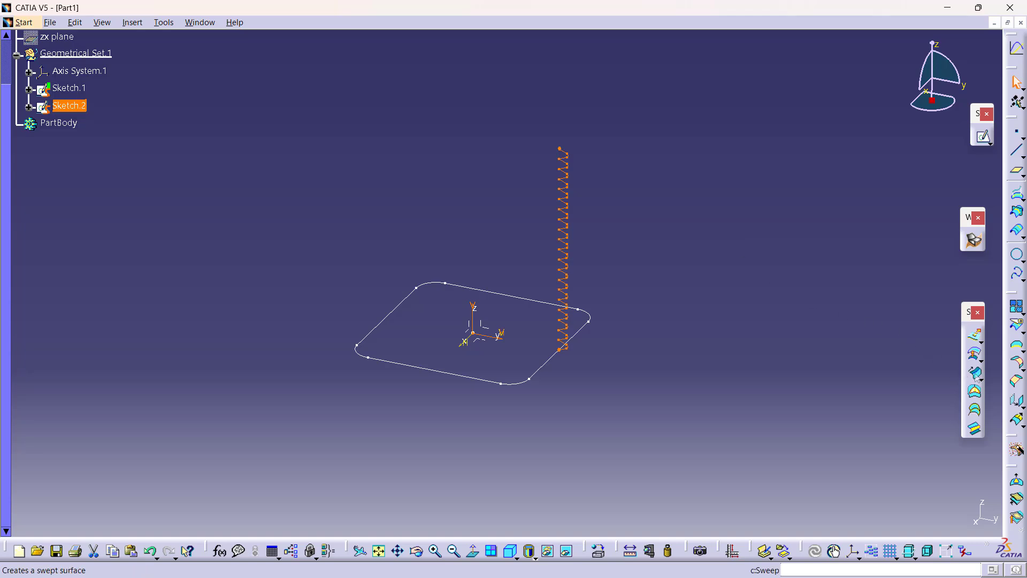
Create a swept surface with Sketch.2 as the profile and the rounded square Sketch.1 as the guide curve
{"action": "left_click", "coordinate": [972, 391]}
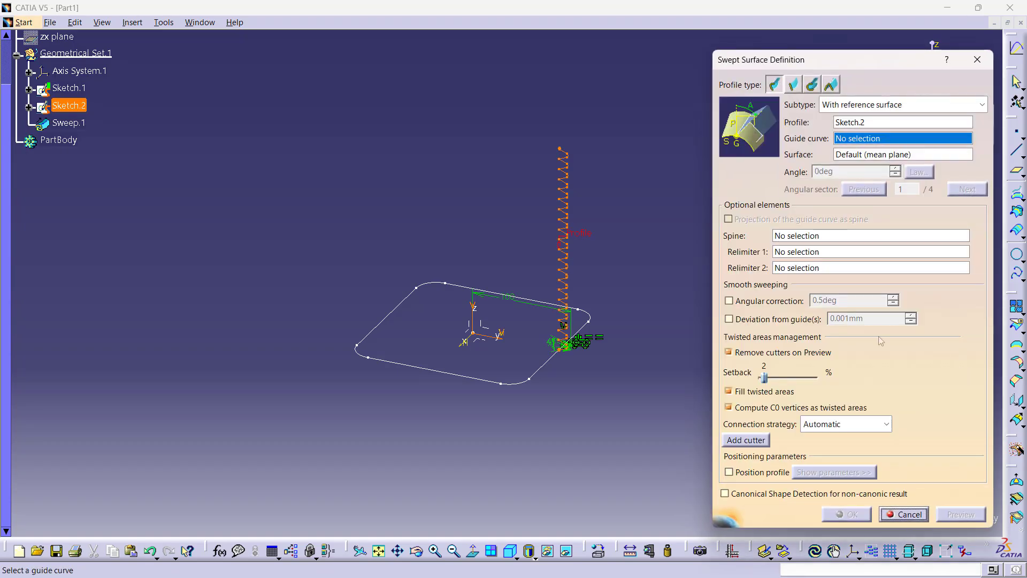
{"action": "left_click", "coordinate": [548, 371]}
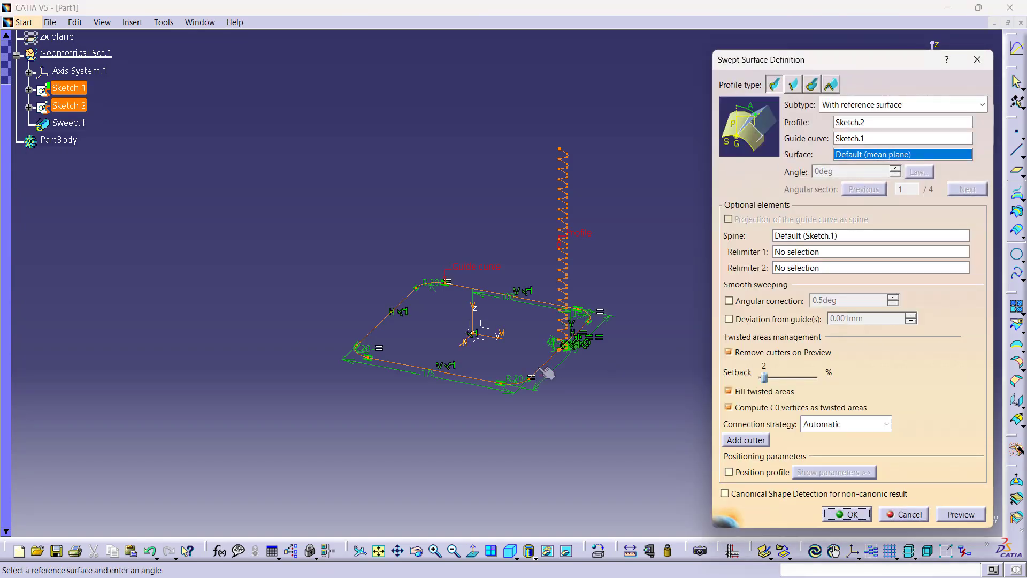
{"action": "left_click", "coordinate": [953, 514]}
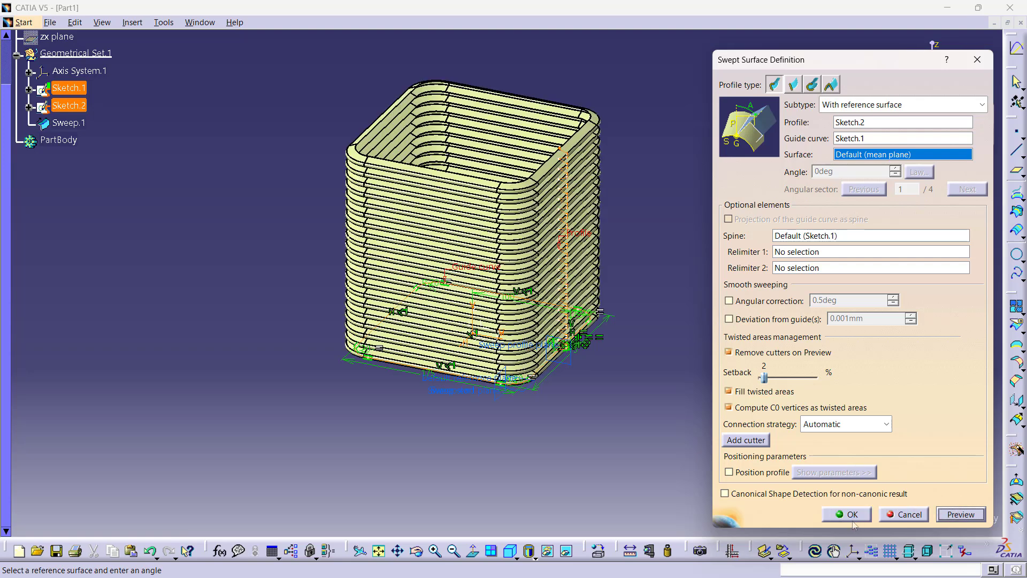
{"action": "left_click", "coordinate": [851, 514]}
Hide the axis system and both sketches, leaving the swept surface displayed
{"action": "middle_click_drag", "start_coordinate": [574, 392], "coordinate": [574, 416]}
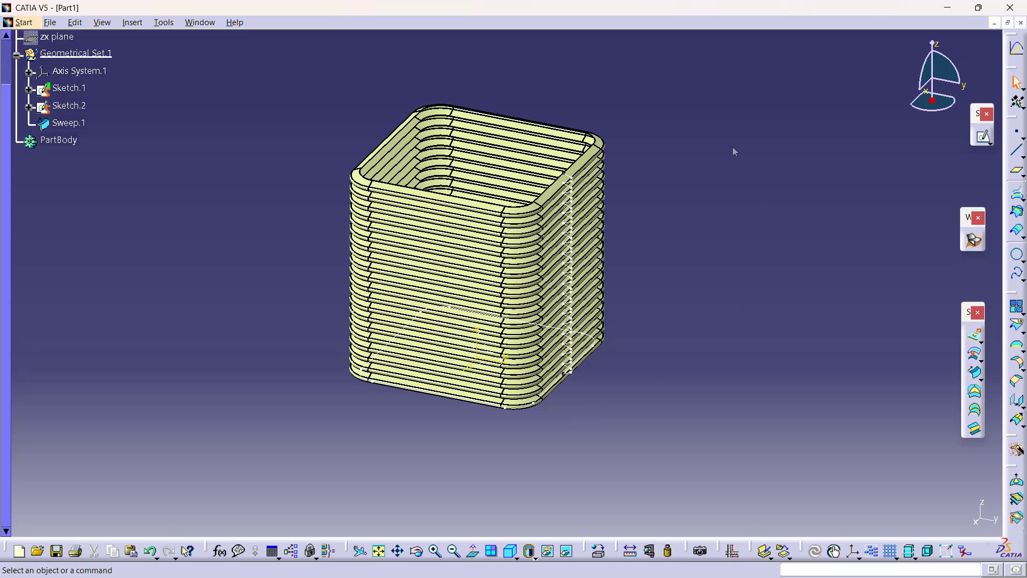
{"action": "mouse_move", "coordinate": [644, 119]}
{"action": "left_mouse_down"}
{"action": "mouse_move", "coordinate": [468, 413]}
{"action": "mouse_move", "coordinate": [378, 461]}
{"action": "mouse_move", "coordinate": [515, 436]}
{"action": "mouse_move", "coordinate": [512, 443]}
{"action": "left_mouse_up"}
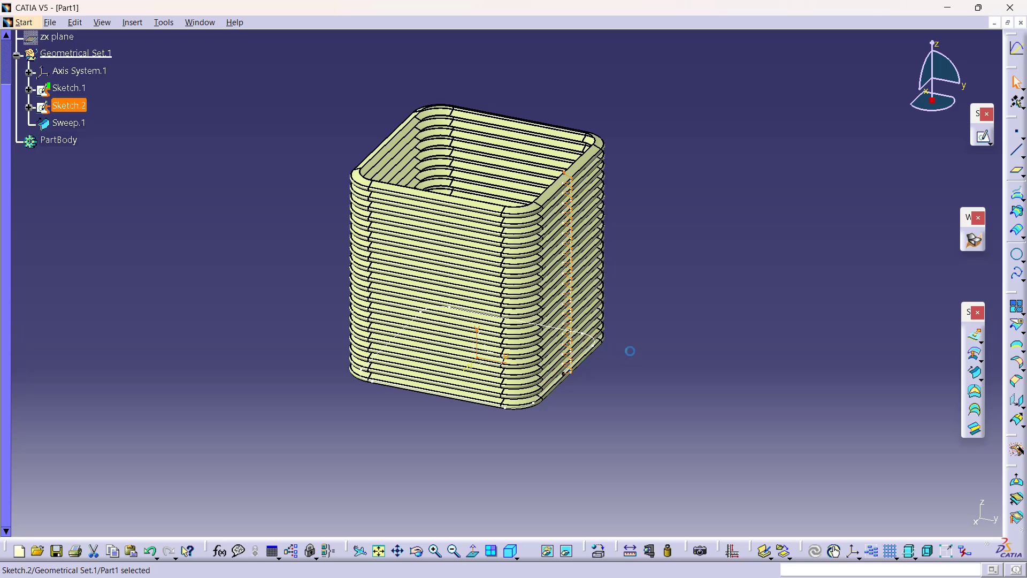
{"action": "mouse_move", "coordinate": [635, 302]}
{"action": "left_mouse_down"}
{"action": "mouse_move", "coordinate": [348, 417]}
{"action": "mouse_move", "coordinate": [360, 416]}
{"action": "left_mouse_up"}
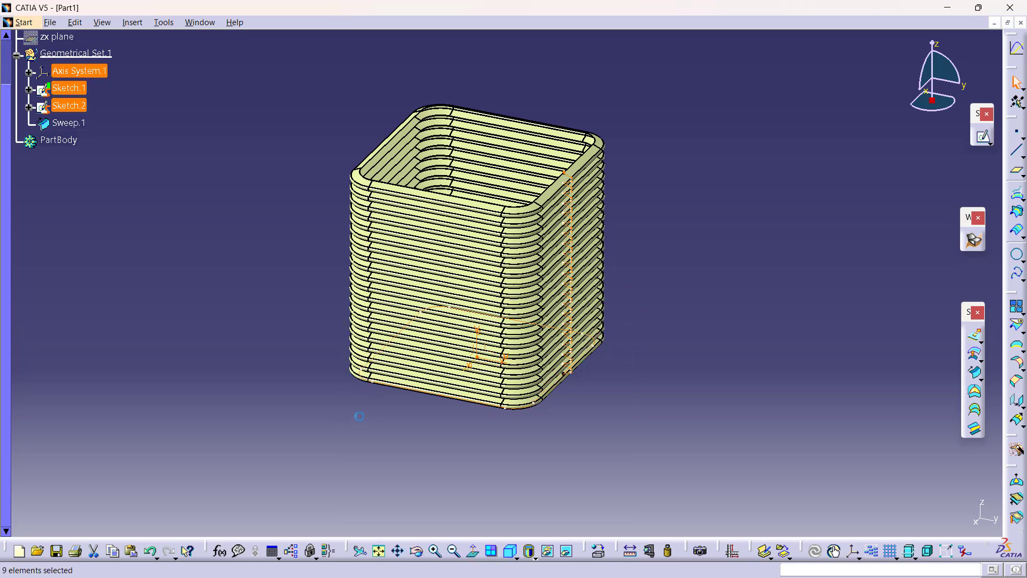
{"action": "left_click", "coordinate": [547, 550]}
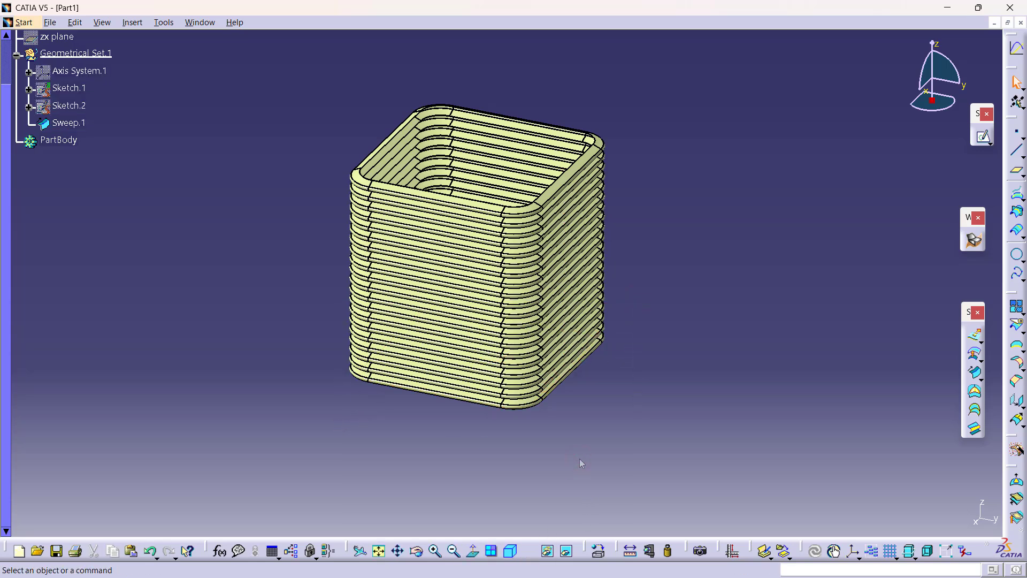
Create a boundary curve with point continuity along the upper open edge of the swept surface
{"action": "middle_click_drag", "start_coordinate": [581, 459], "coordinate": [587, 480]}
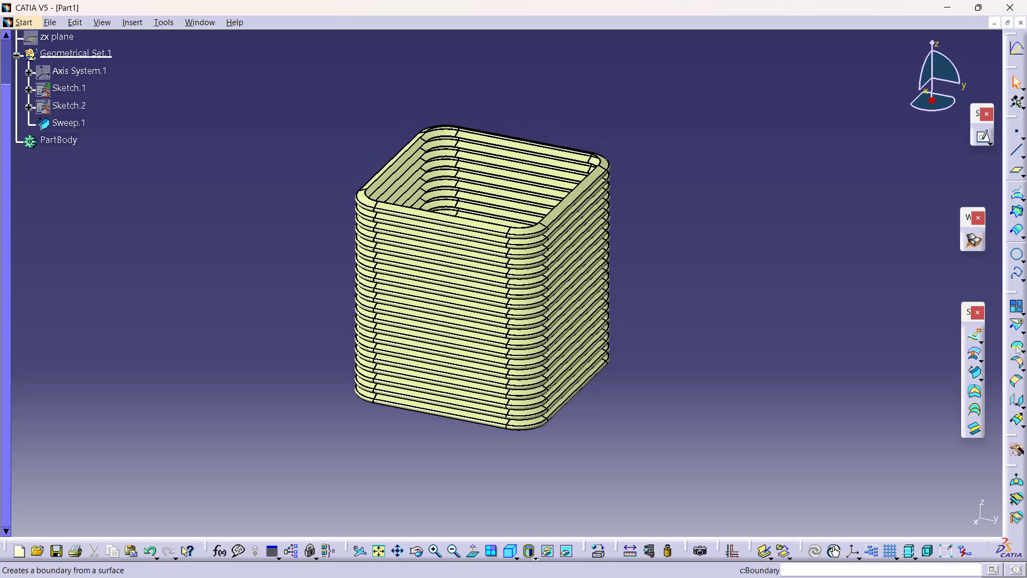
{"action": "left_click", "coordinate": [974, 353]}
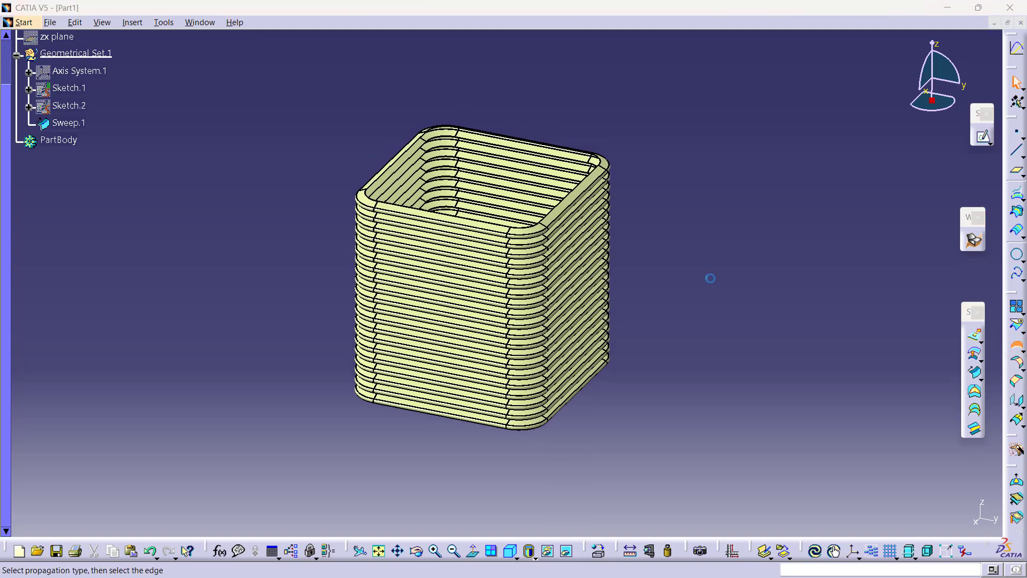
{"action": "left_click", "coordinate": [568, 203]}
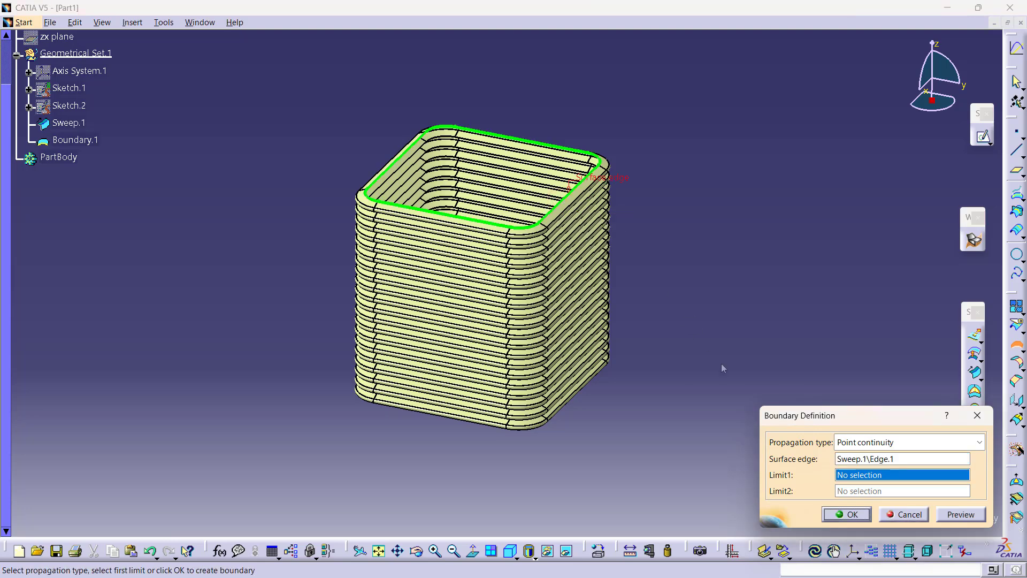
{"action": "left_click", "coordinate": [847, 513]}
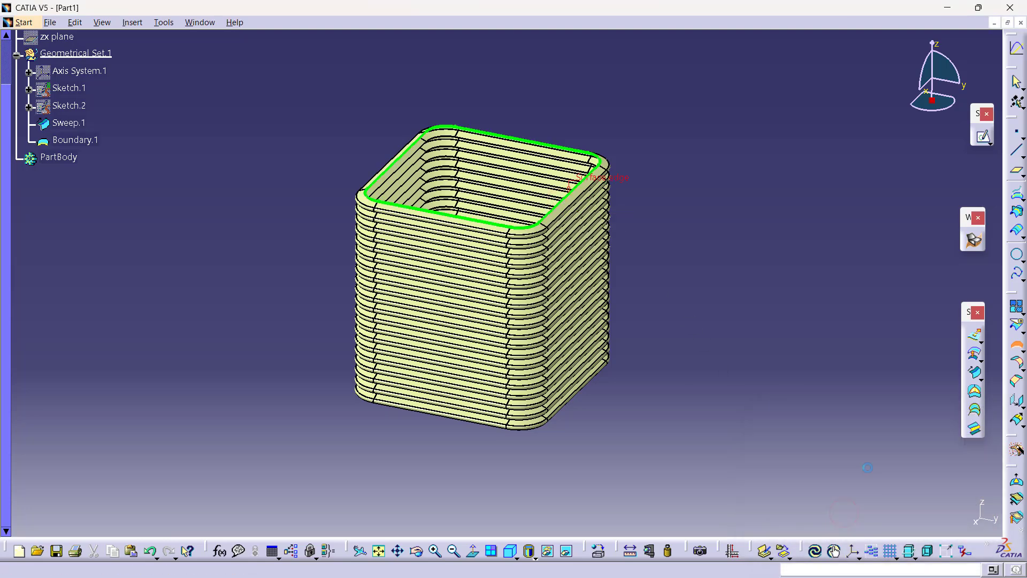
Extrude the upper boundary curve 45 mm upward as a surface in the default normal direction
{"action": "left_click", "coordinate": [974, 335]}
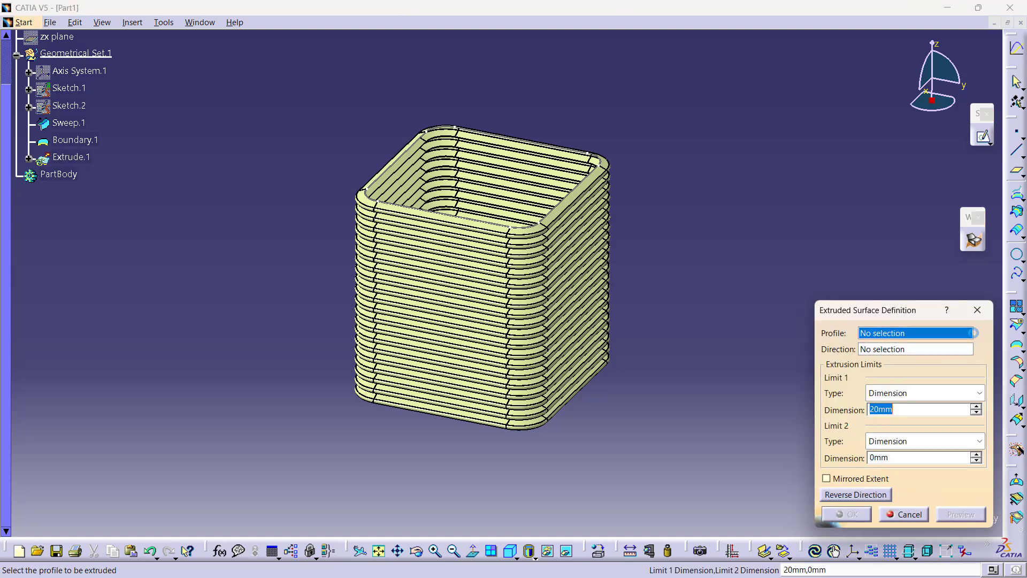
{"action": "left_click", "coordinate": [559, 214]}
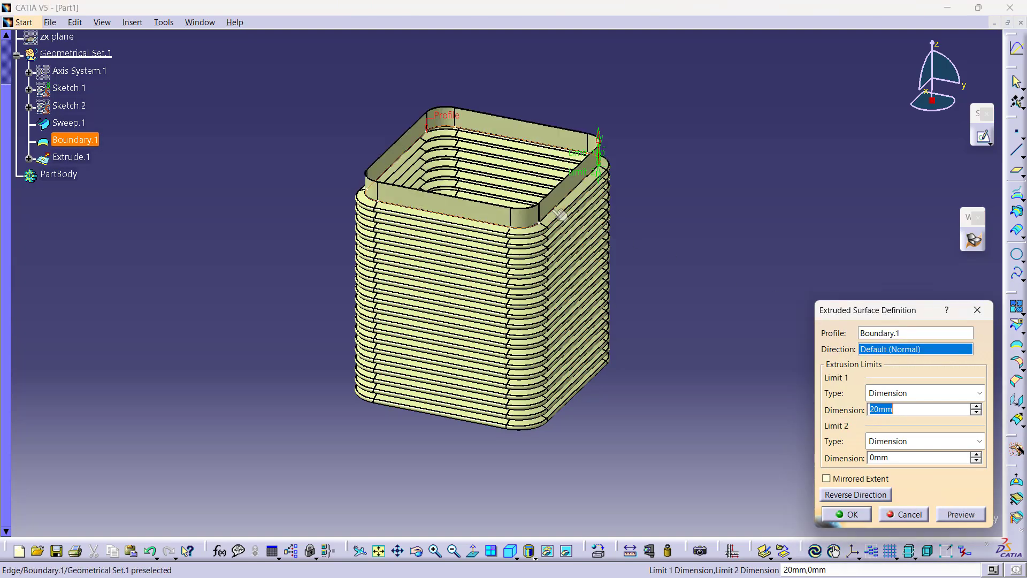
{"action": "type", "text": "45"}
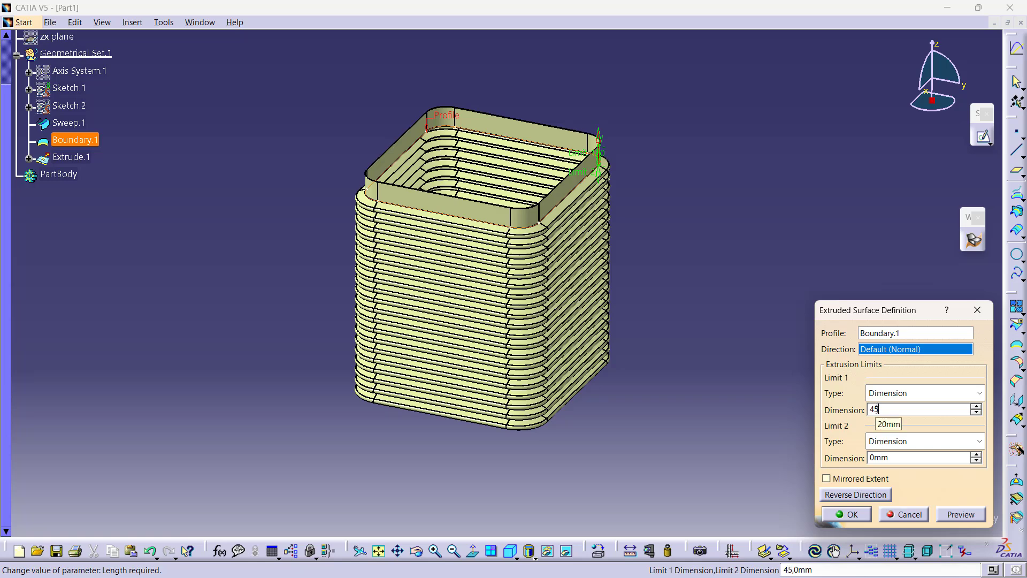
{"action": "left_click", "coordinate": [961, 514]}
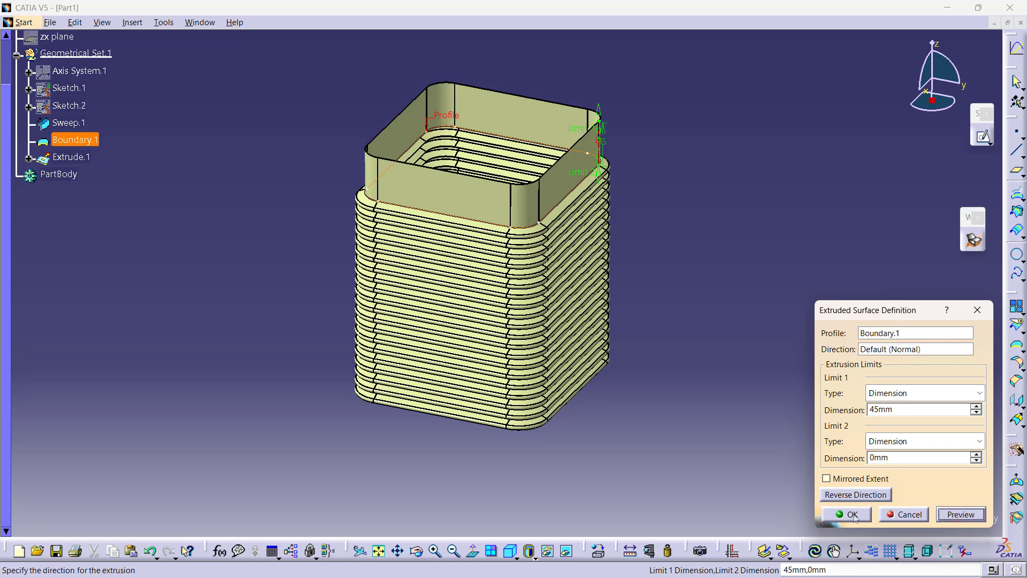
{"action": "left_click", "coordinate": [853, 515]}
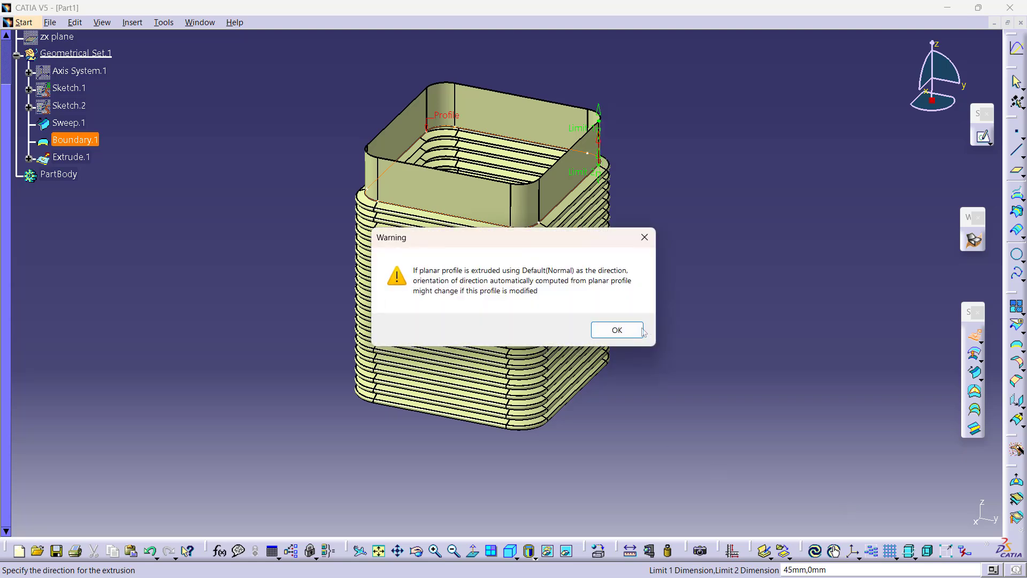
{"action": "left_click", "coordinate": [617, 330]}
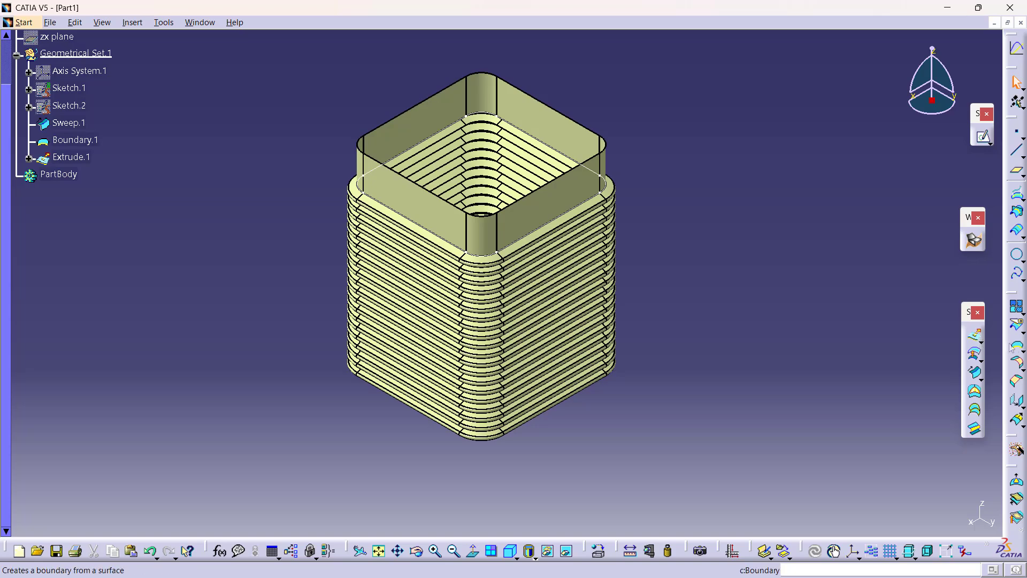
Create a boundary curve with point continuity along the lower open edge of the swept surface
{"action": "left_click", "coordinate": [974, 354]}
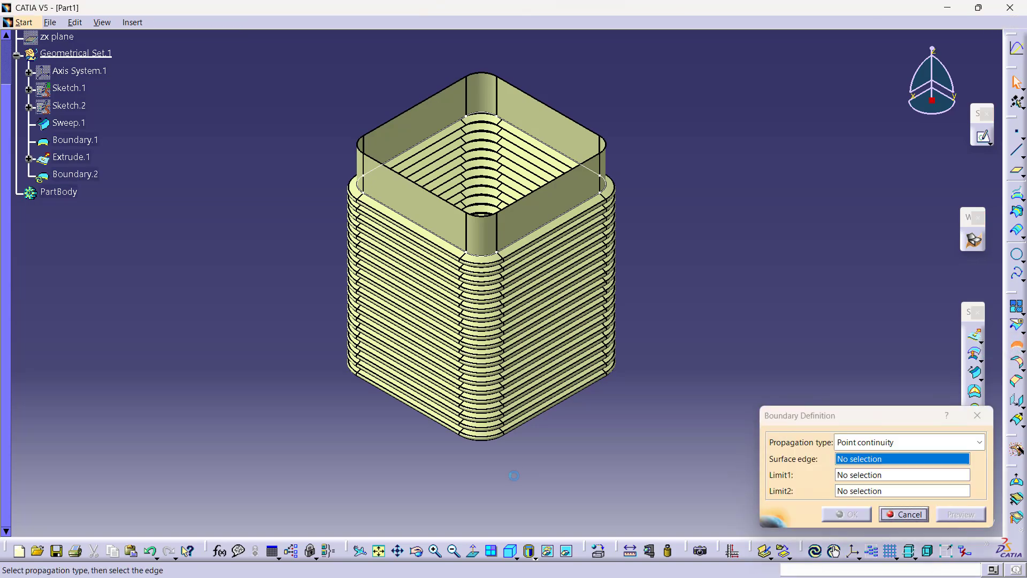
{"action": "middle_click_drag", "start_coordinate": [484, 433], "coordinate": [501, 296]}
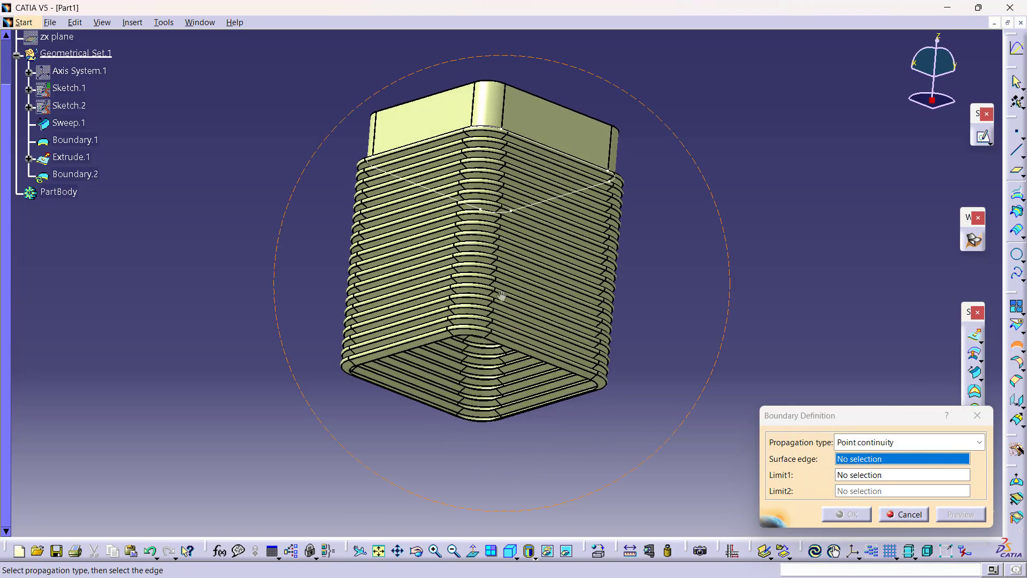
{"action": "left_click", "coordinate": [592, 383]}
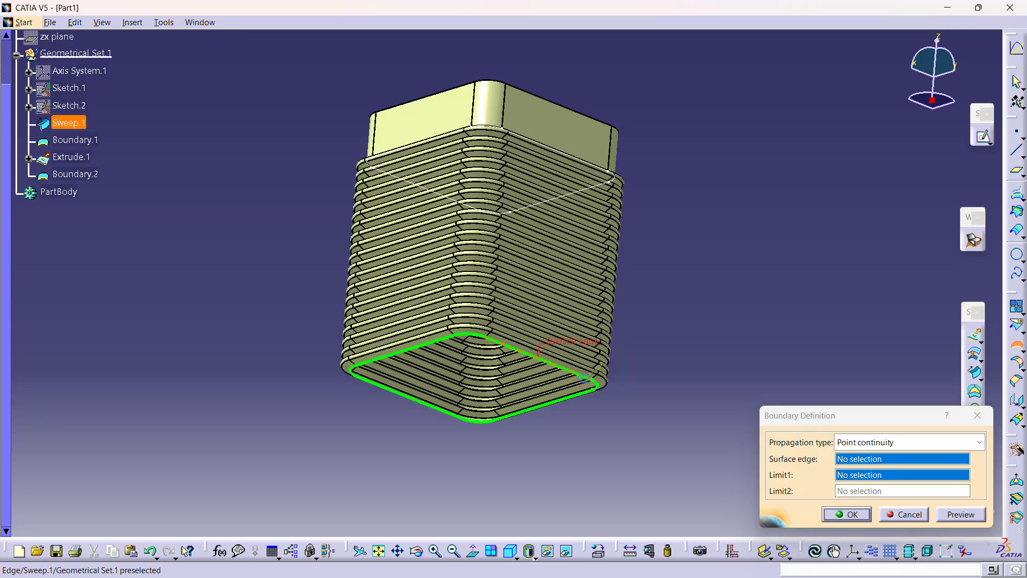
{"action": "left_click", "coordinate": [846, 514]}
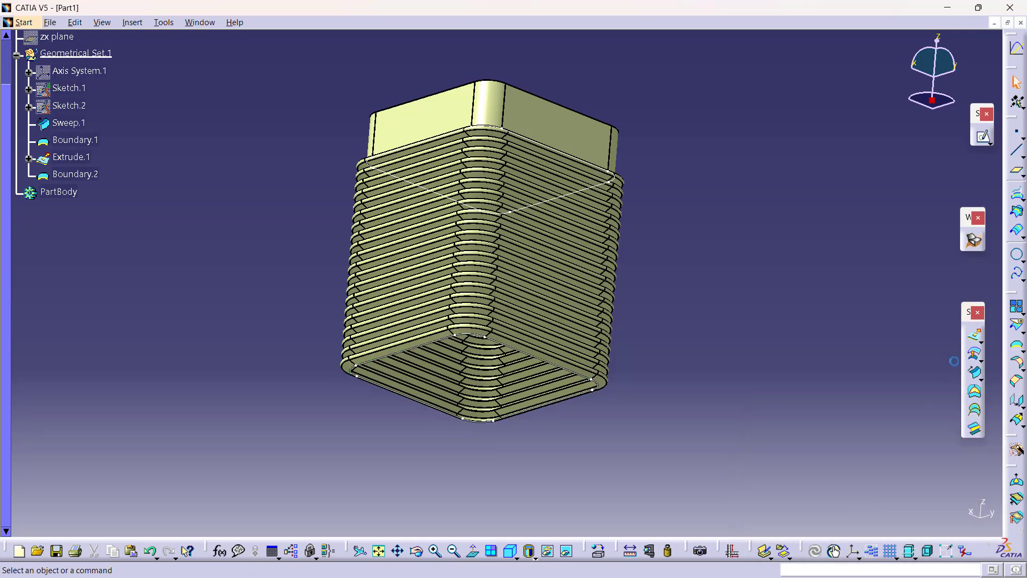
Extrude the lower boundary curve 45 mm downward as a surface in the default normal direction
{"action": "left_click", "coordinate": [975, 335]}
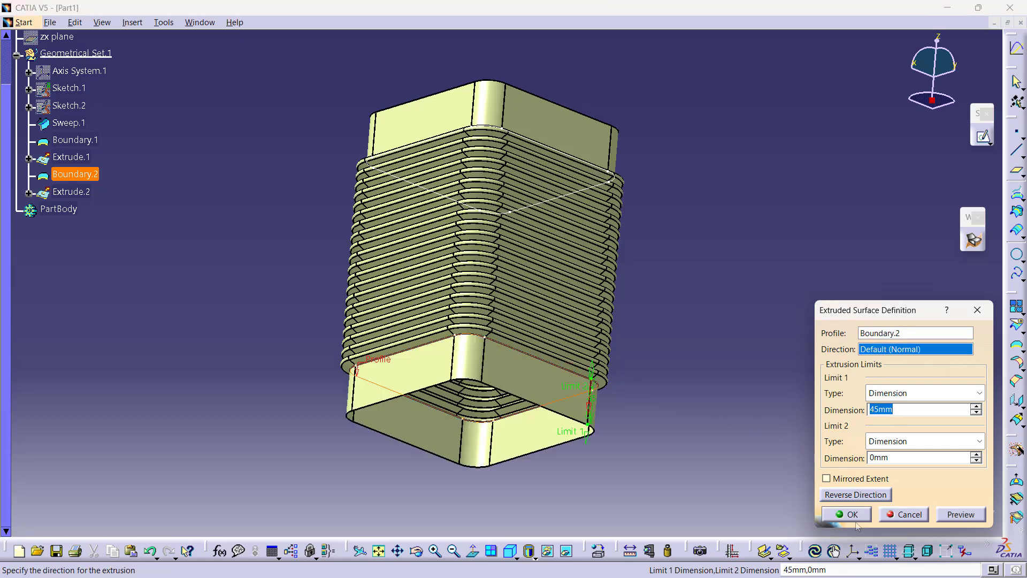
{"action": "left_click", "coordinate": [852, 517]}
{"action": "left_click", "coordinate": [617, 330]}
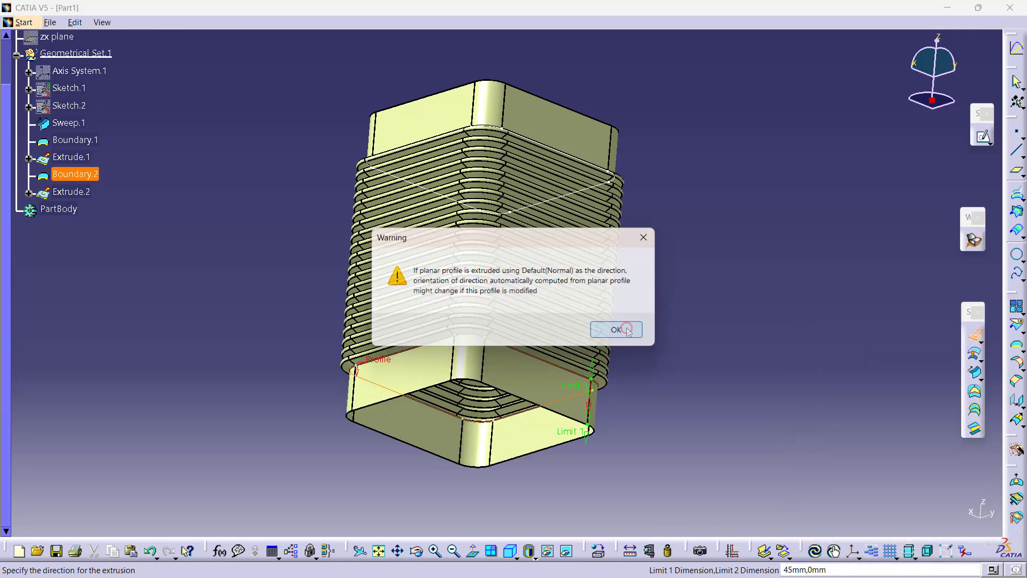
{"action": "left_click", "coordinate": [510, 550]}
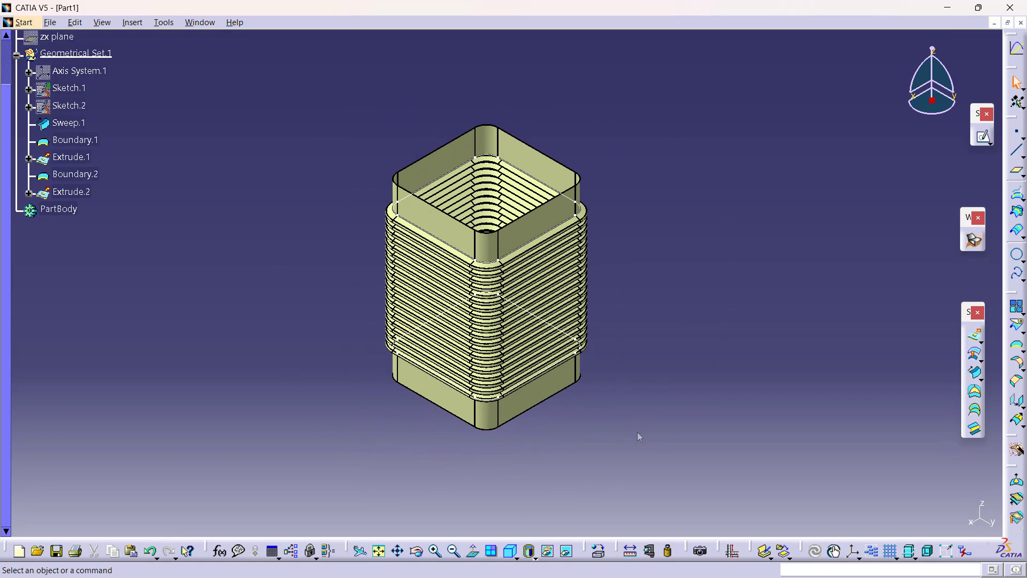
Join the lower collar Extrude.2, the ribbed Sweep.1 and the upper collar Extrude.1 with a 0.001 mm merging distance
{"action": "left_click", "coordinate": [1017, 306]}
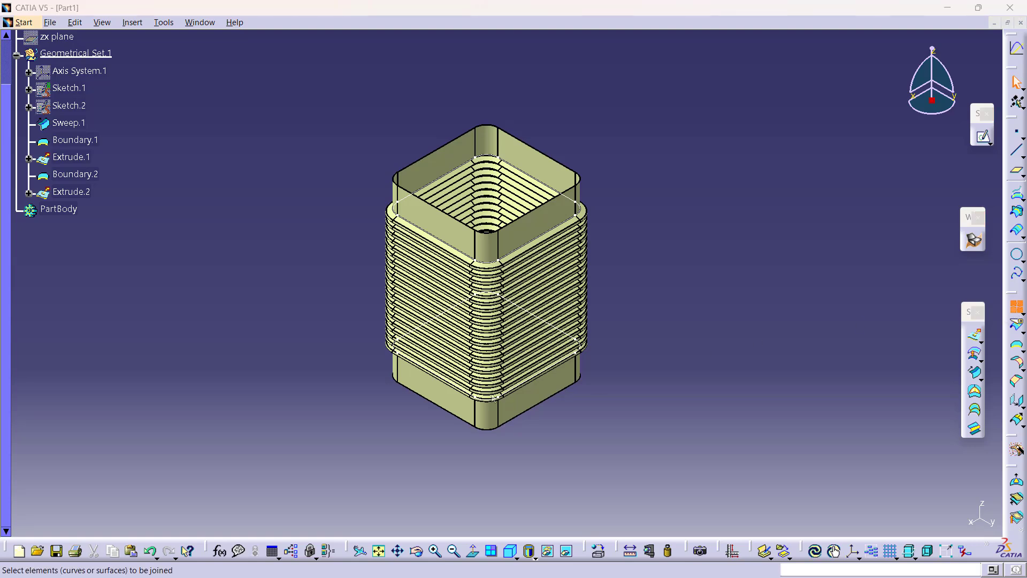
{"action": "left_click", "coordinate": [532, 396]}
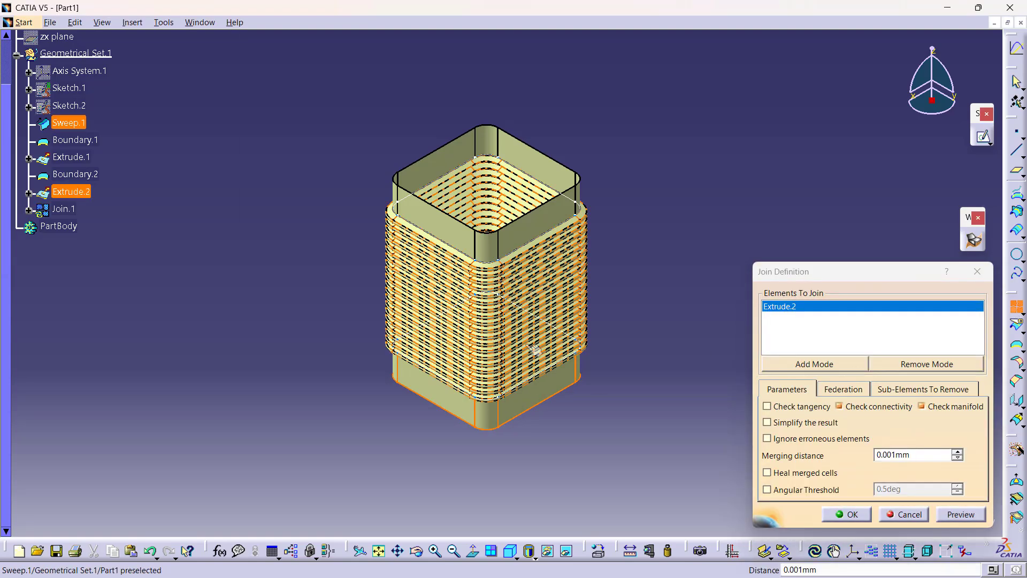
{"action": "left_click", "coordinate": [549, 292]}
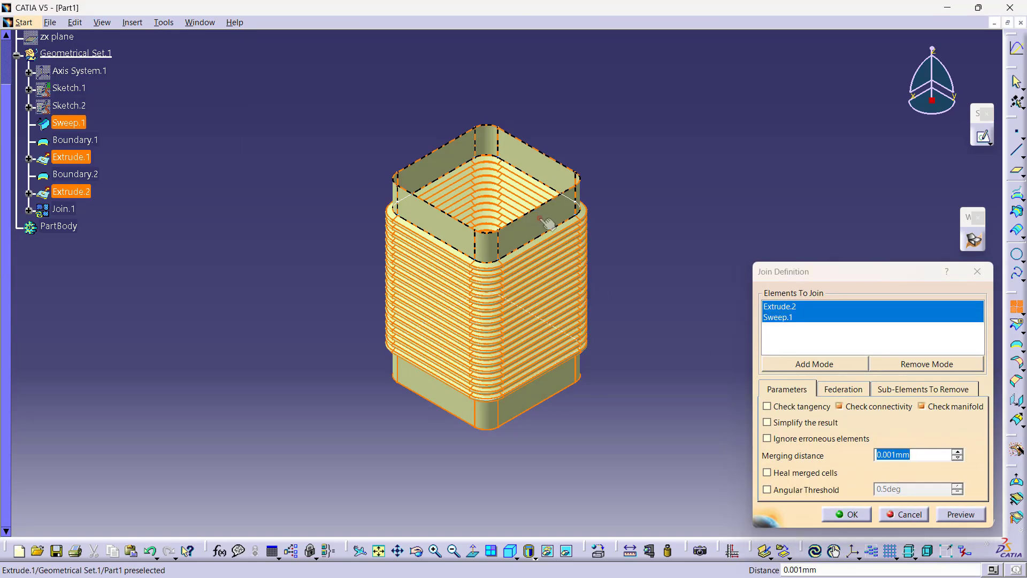
{"action": "left_click", "coordinate": [545, 216]}
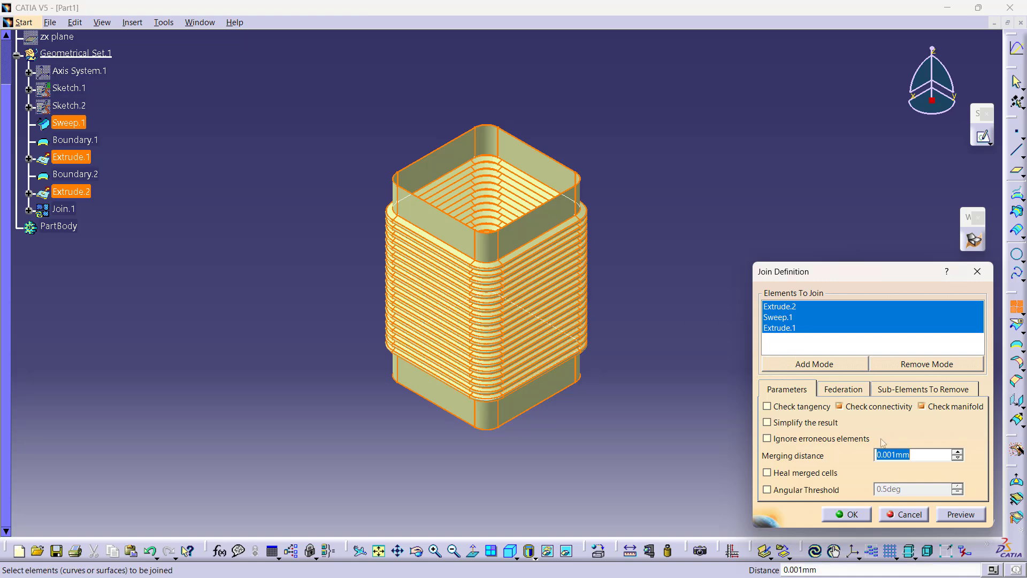
{"action": "left_click", "coordinate": [848, 514]}
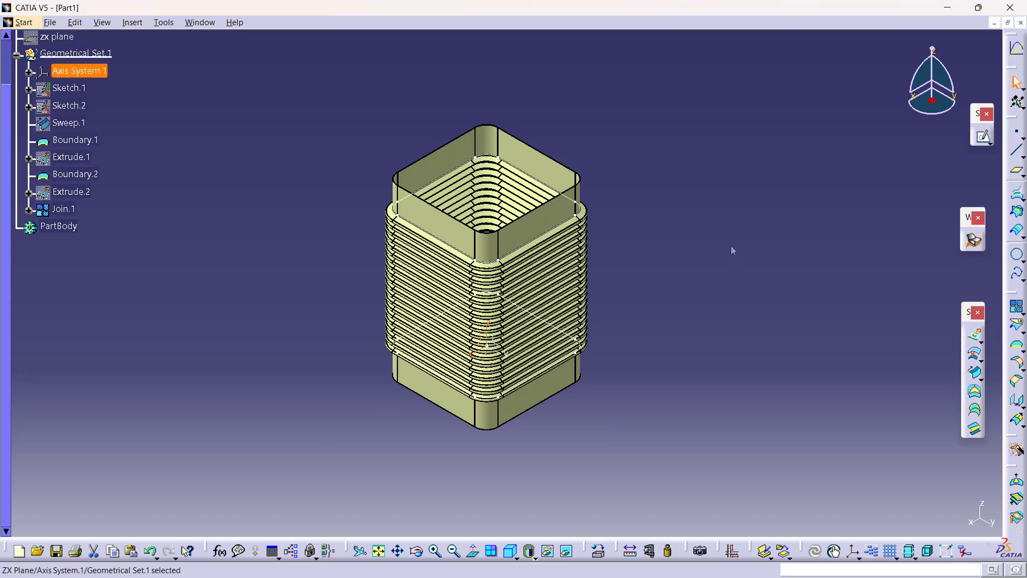
Sketch a rectangle about 206 mm wide and 312 mm high around the joined body on the axis system's ZX plane
{"action": "left_click", "coordinate": [983, 137]}
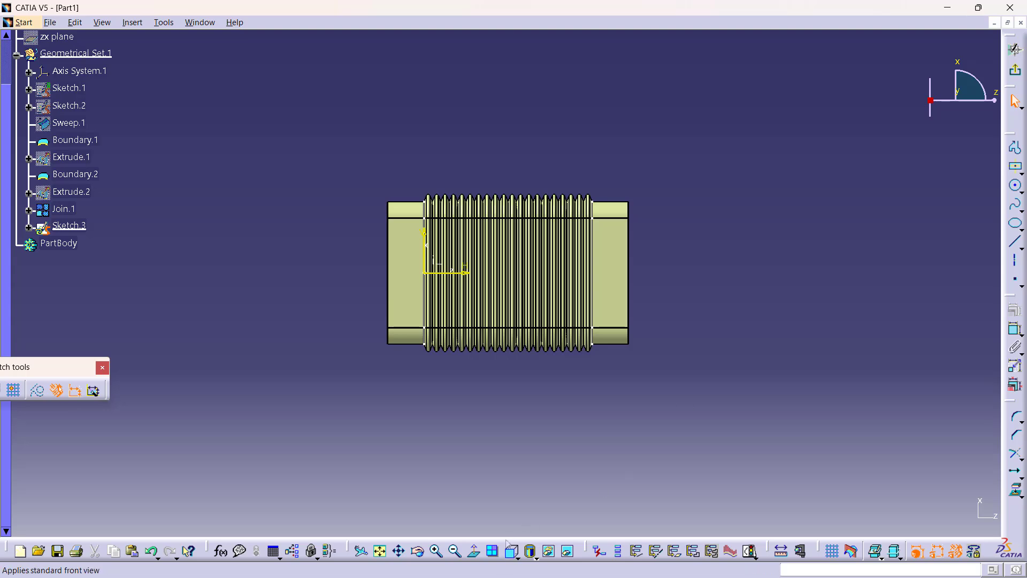
{"action": "left_click", "coordinate": [518, 558]}
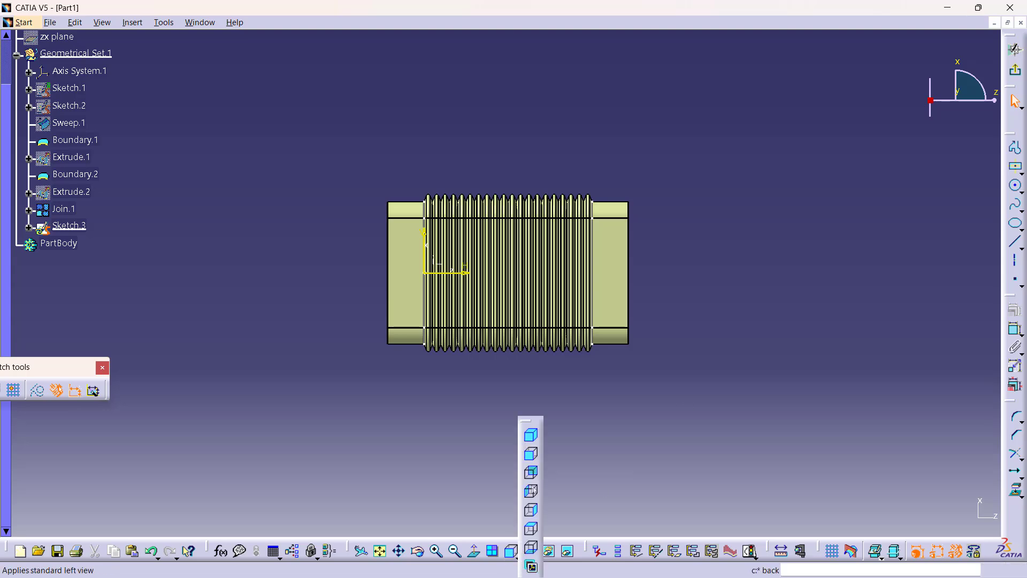
{"action": "left_click", "coordinate": [531, 510]}
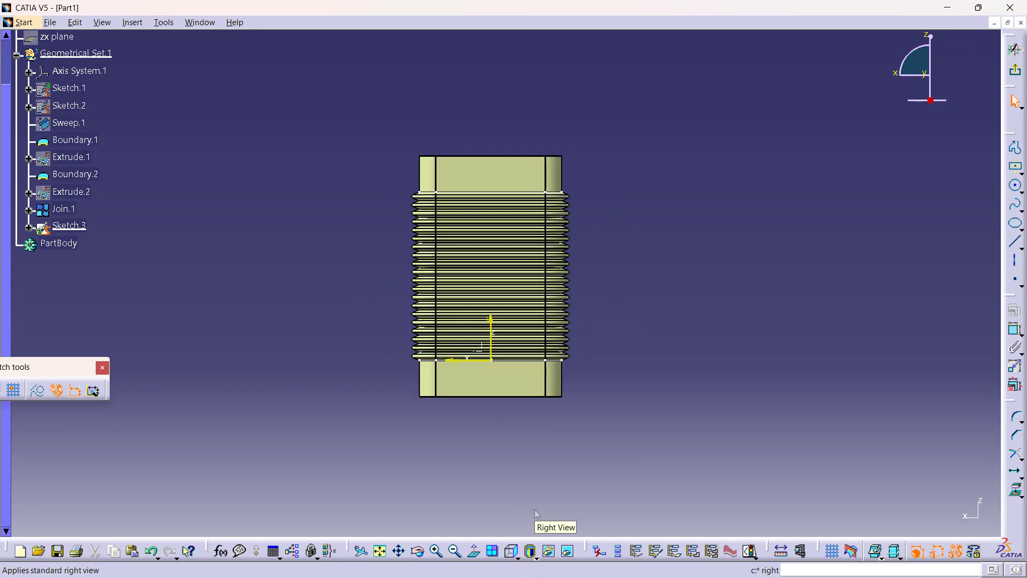
{"action": "left_click", "coordinate": [1021, 172]}
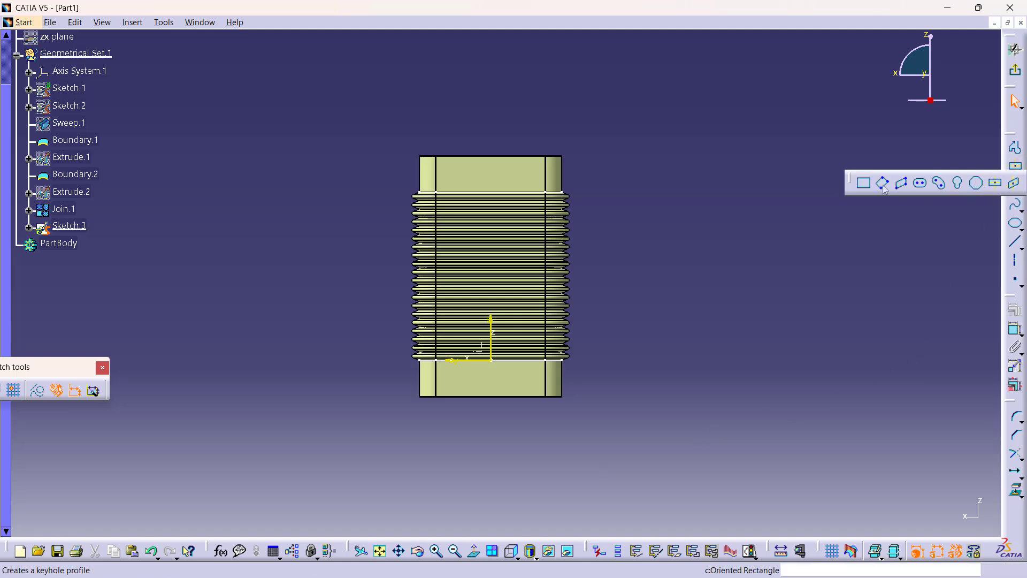
{"action": "left_click", "coordinate": [863, 183]}
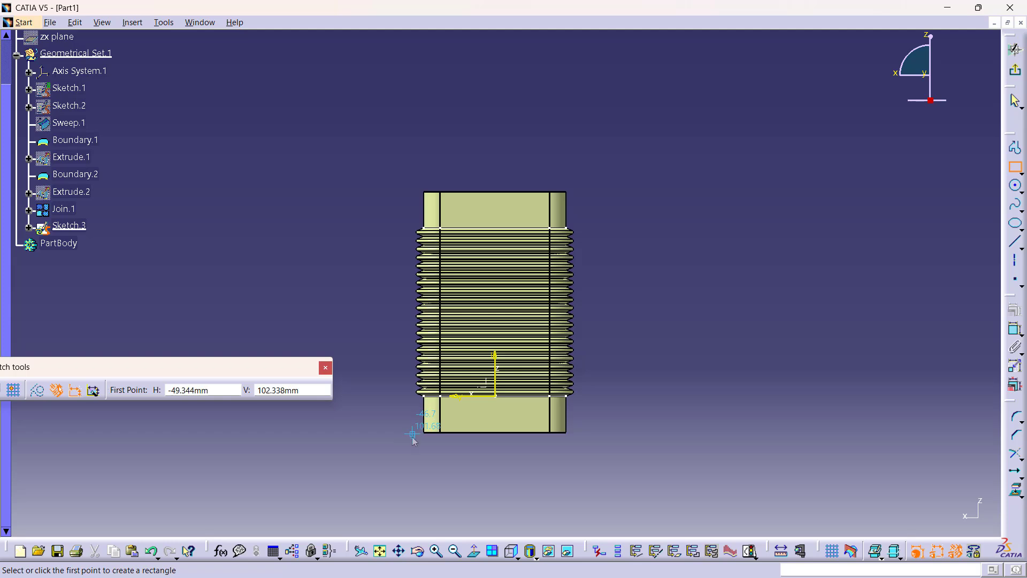
{"action": "left_click", "coordinate": [412, 434]}
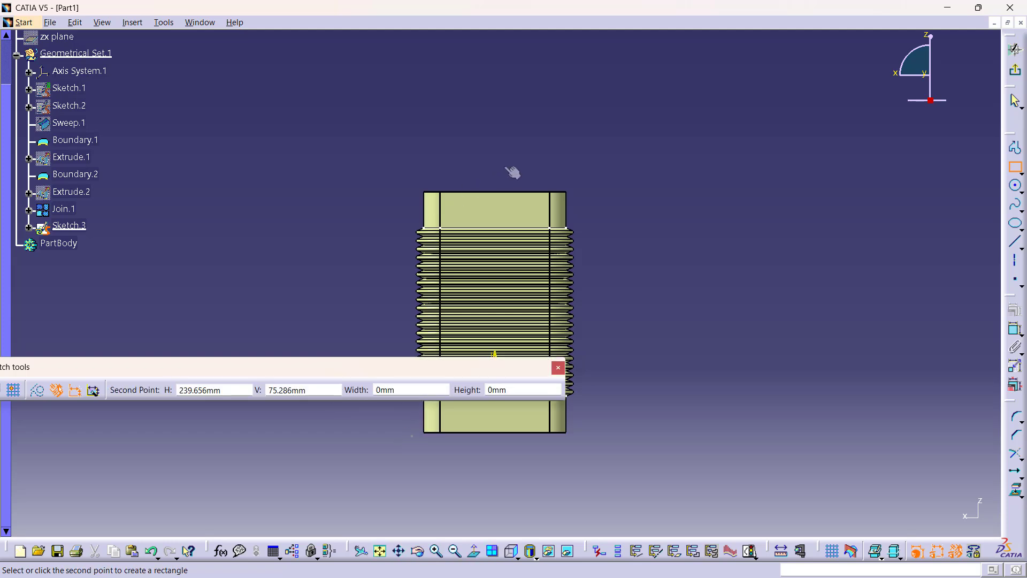
{"action": "left_click", "coordinate": [579, 182]}
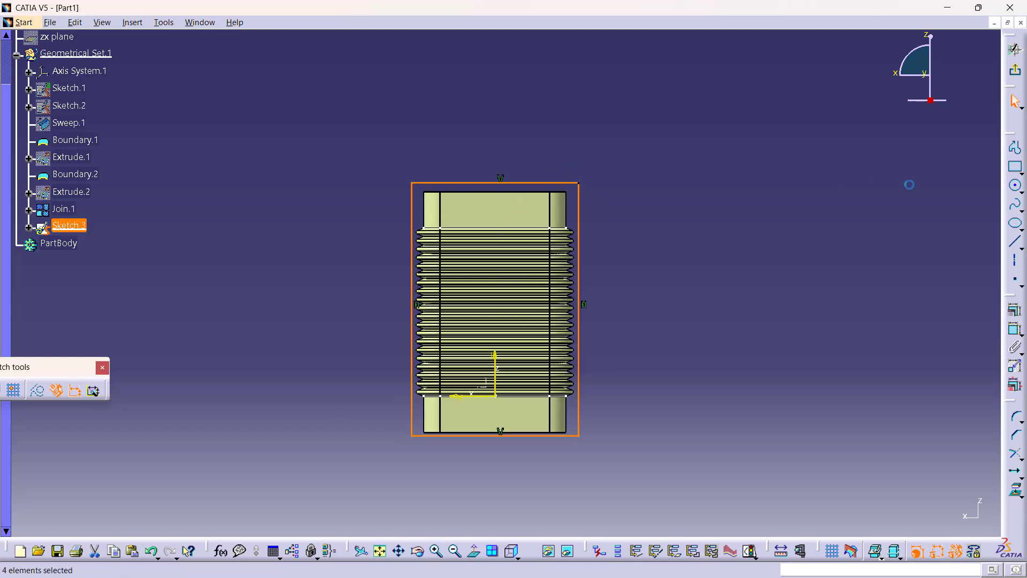
Dimension the rectangle's height and set it to 315 mm
{"action": "left_click", "coordinate": [1014, 330]}
{"action": "left_click", "coordinate": [578, 225]}
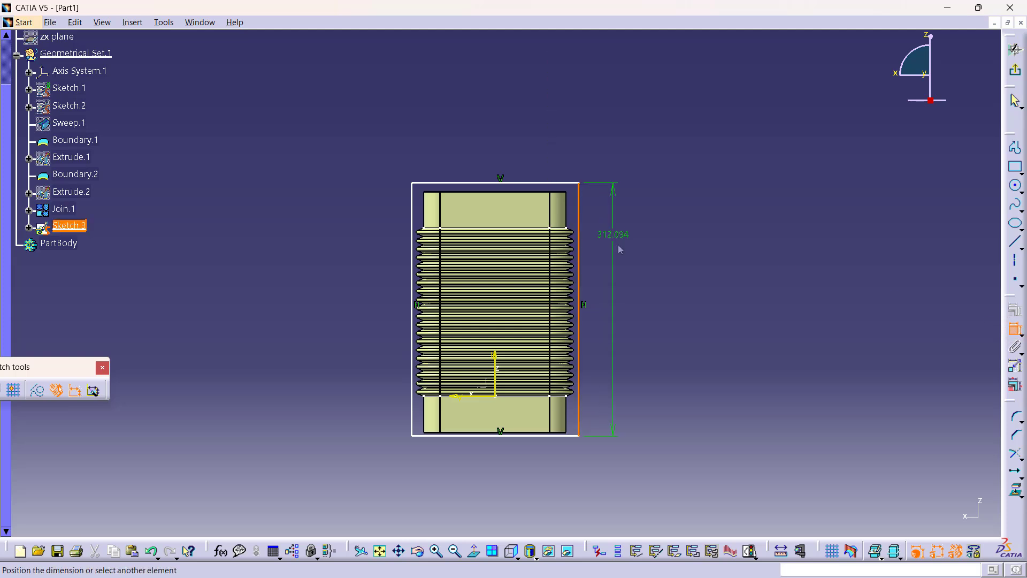
{"action": "left_click", "coordinate": [623, 265]}
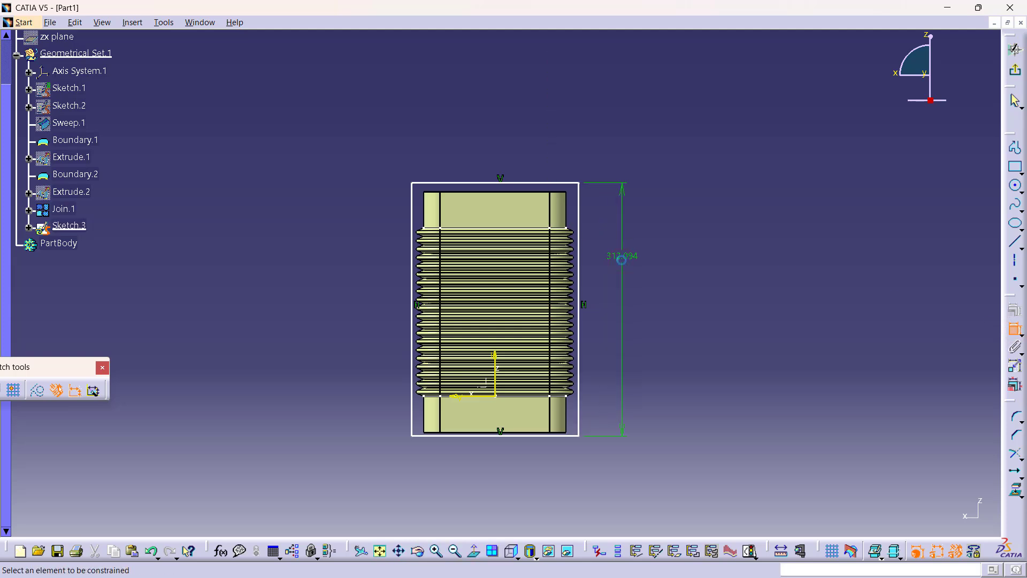
{"action": "double_click", "coordinate": [621, 257]}
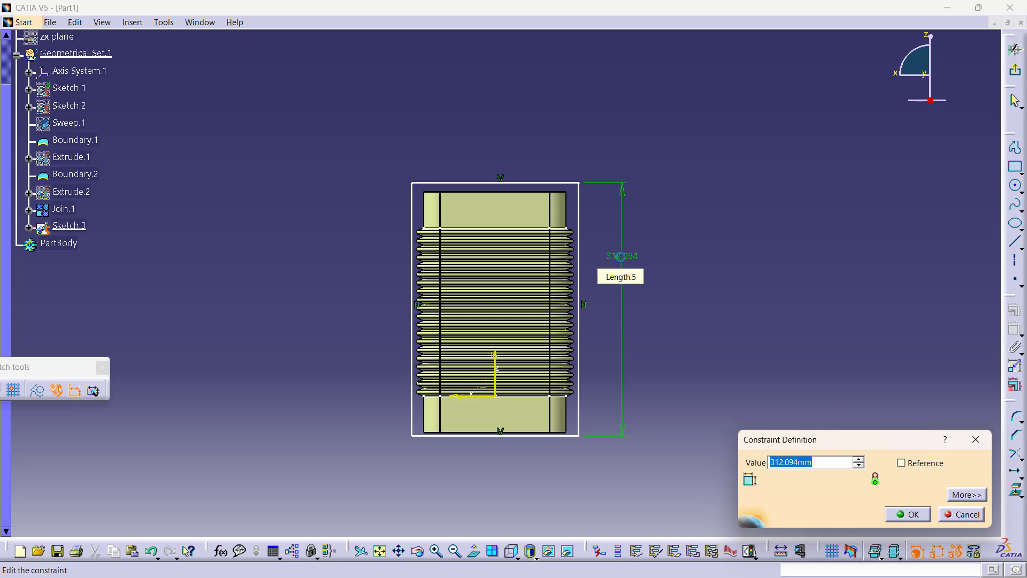
{"action": "type", "text": "315"}
{"action": "key", "text": "Return"}
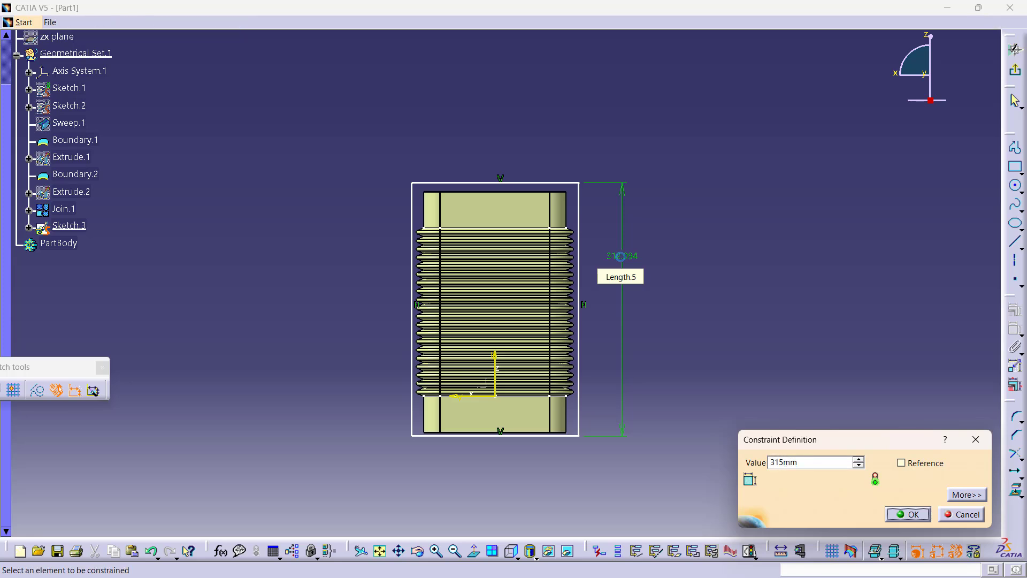
Dimension the rectangle's width and set it to 200 mm
{"action": "left_click", "coordinate": [550, 183]}
{"action": "left_click", "coordinate": [555, 154]}
{"action": "double_click", "coordinate": [552, 149]}
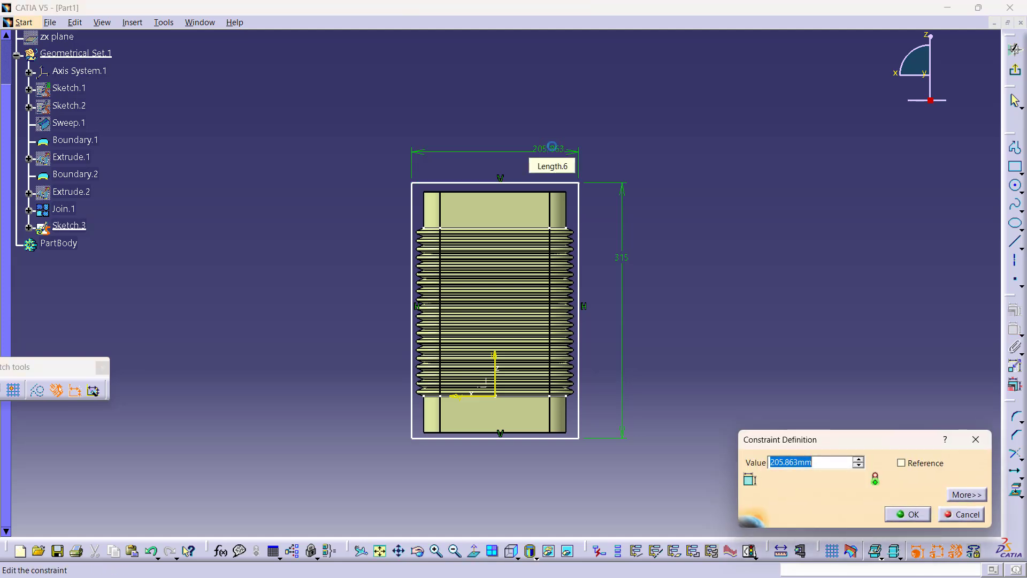
{"action": "type", "text": "200"}
{"action": "key", "text": "Return"}
Constrain the rectangle's two long sides to be symmetric about the sketch's upright axis
{"action": "left_click", "coordinate": [579, 377]}
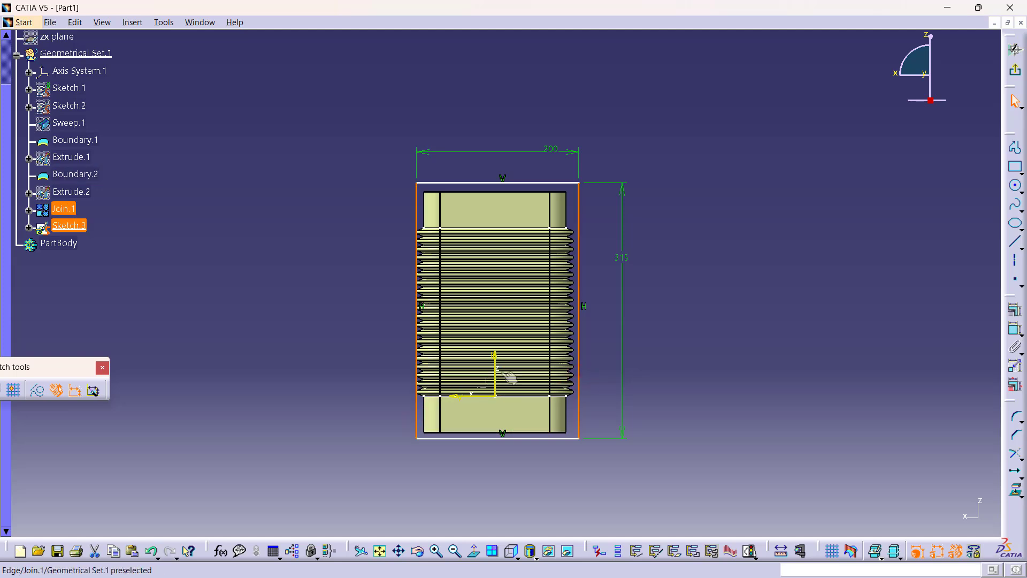
{"action": "left_click", "coordinate": [494, 370], "text": "ctrl"}
{"action": "left_click", "coordinate": [1014, 310]}
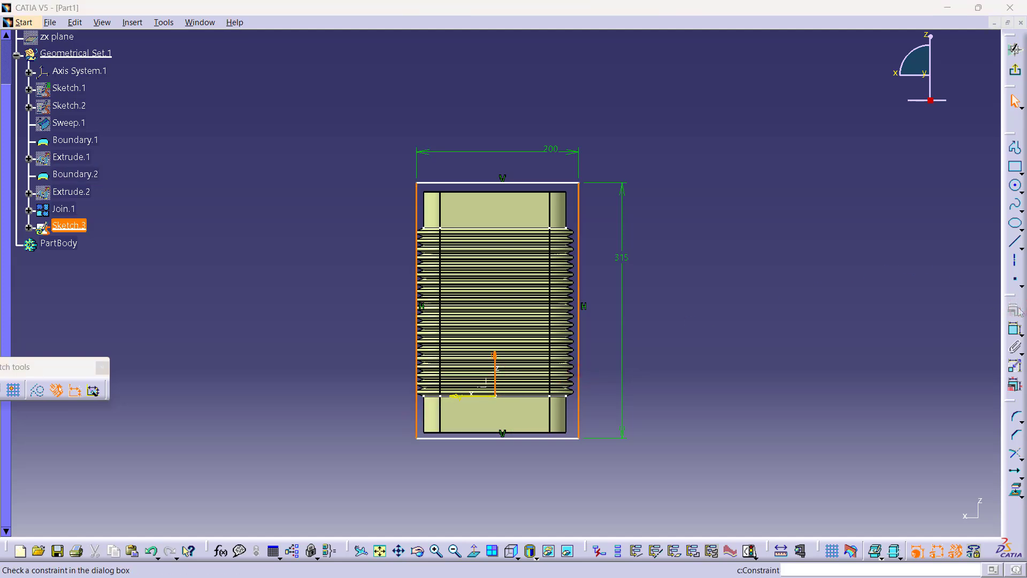
{"action": "left_click", "coordinate": [841, 425]}
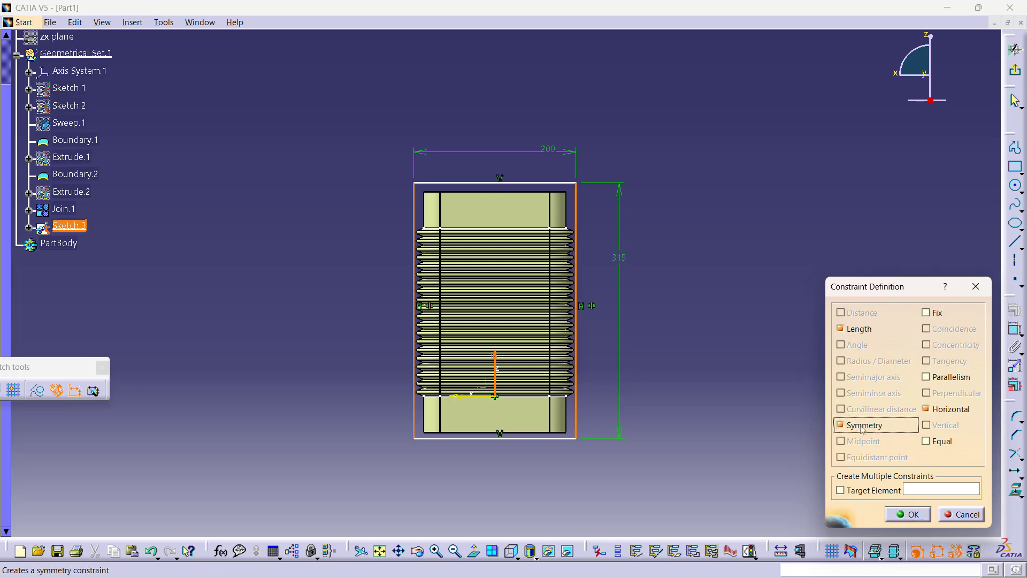
{"action": "left_click", "coordinate": [908, 513]}
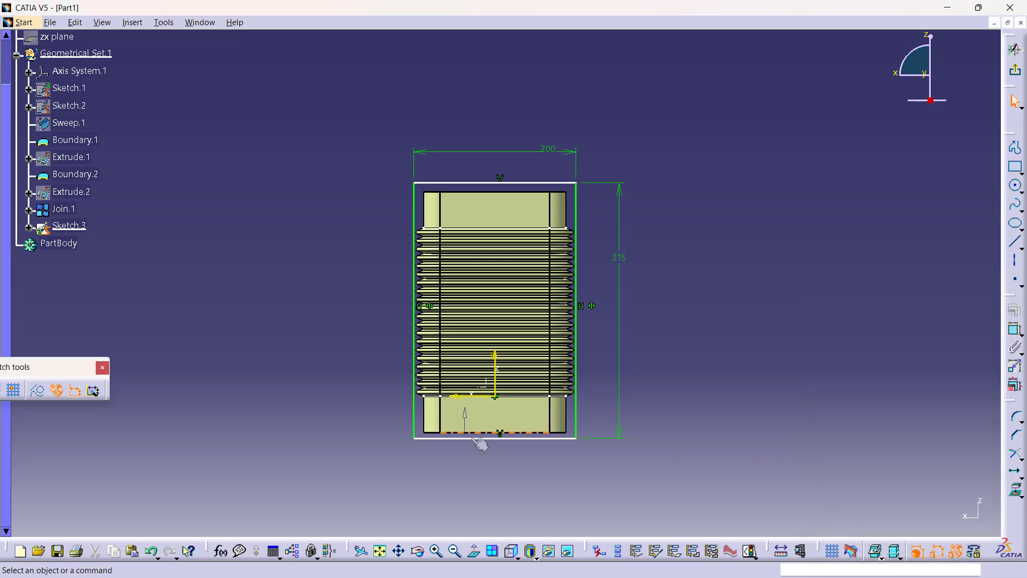
Make the rectangle's bottom side coincident with the lower collar's bottom edge and exit the sketch
{"action": "left_click", "coordinate": [538, 434]}
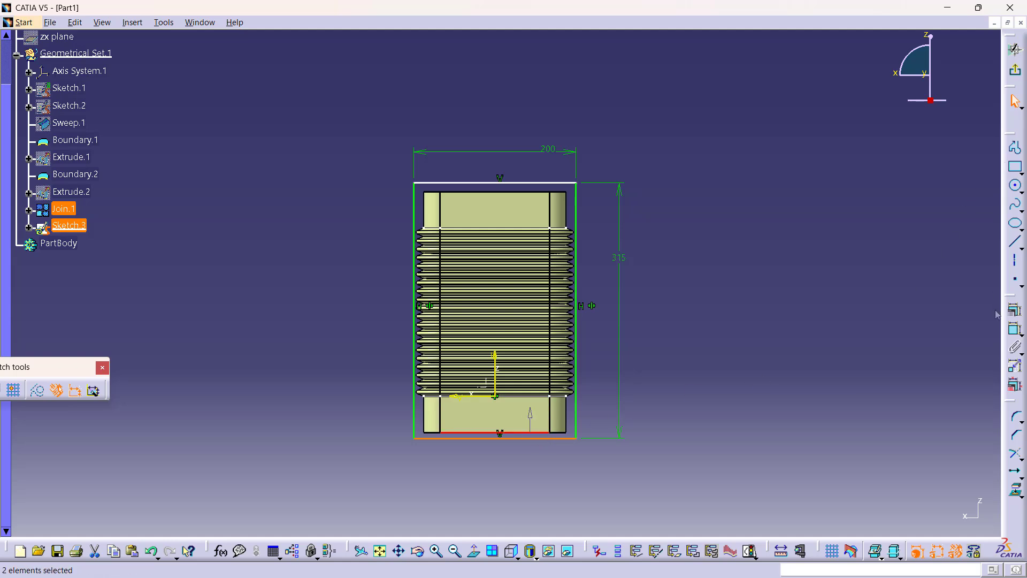
{"action": "left_click", "coordinate": [1014, 311]}
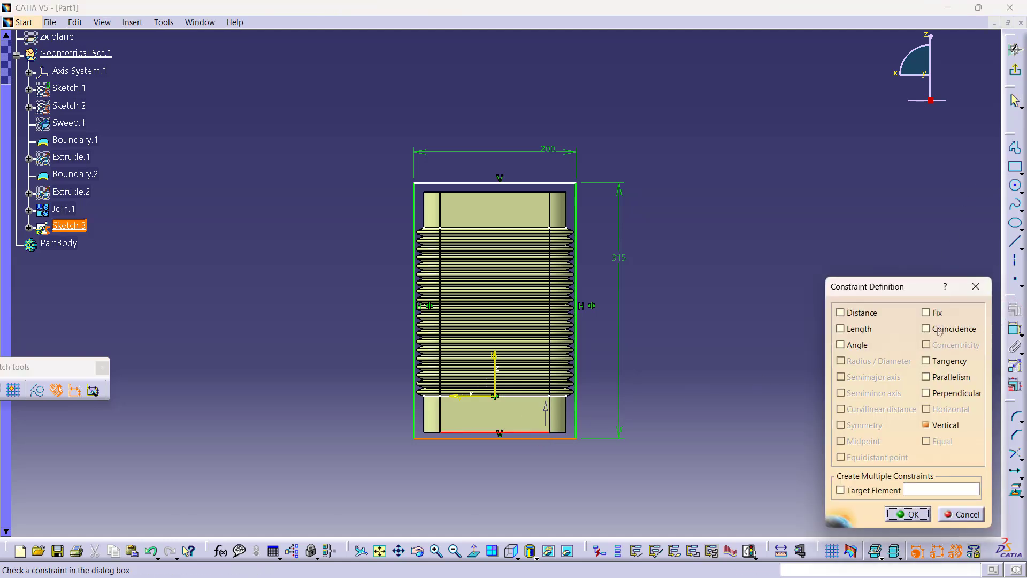
{"action": "left_click", "coordinate": [940, 330]}
{"action": "left_click", "coordinate": [915, 514]}
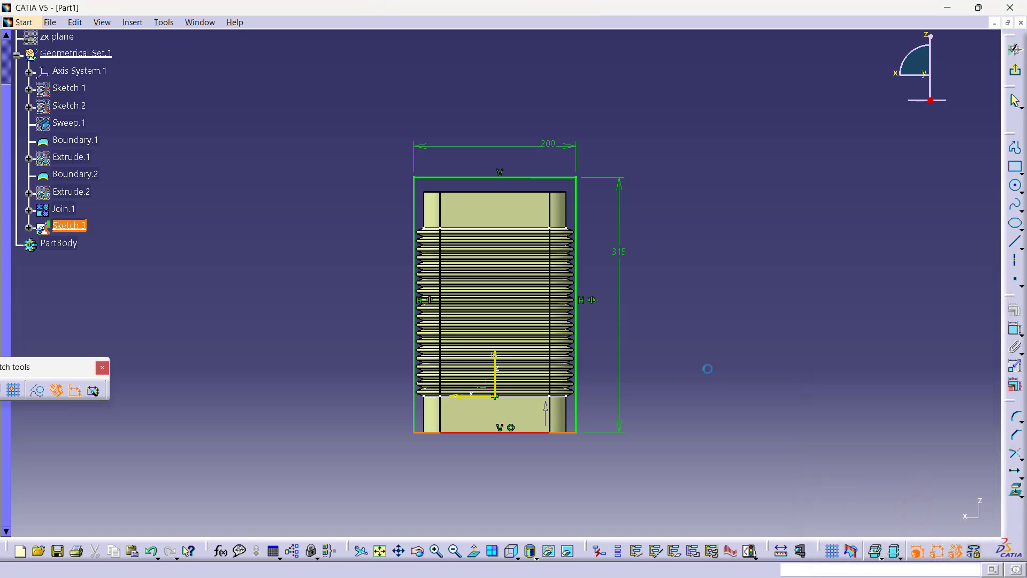
{"action": "left_click", "coordinate": [1016, 73]}
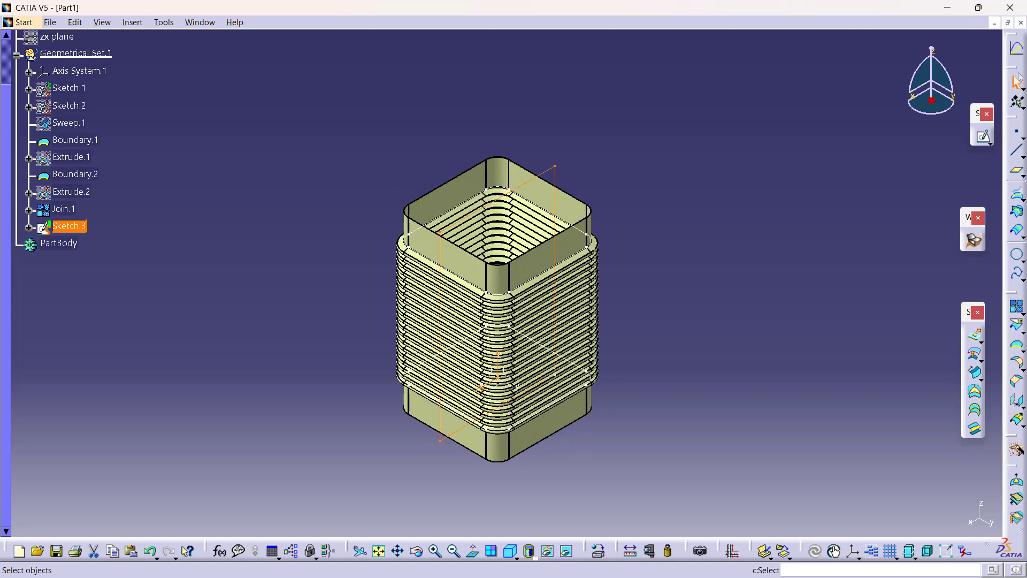
Create a fill surface bounded by the rectangle Sketch.3
{"action": "left_click", "coordinate": [974, 392]}
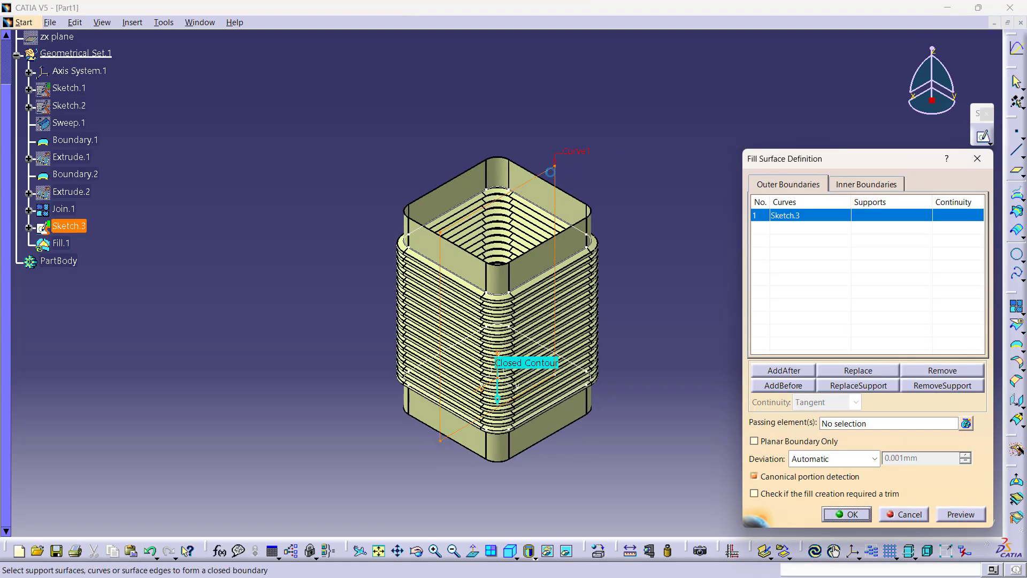
{"action": "left_click", "coordinate": [847, 514]}
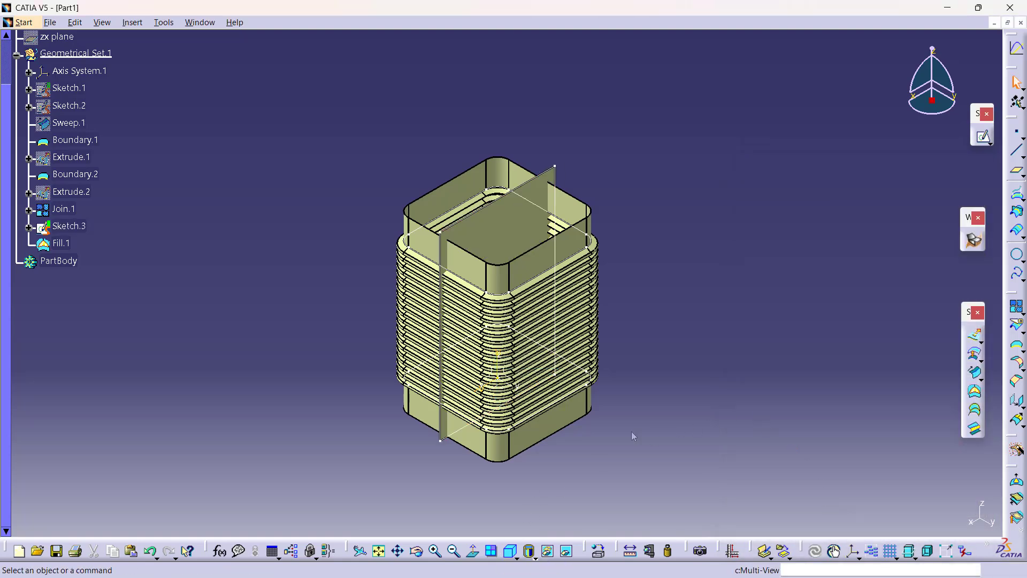
{"action": "left_click", "coordinate": [754, 352]}
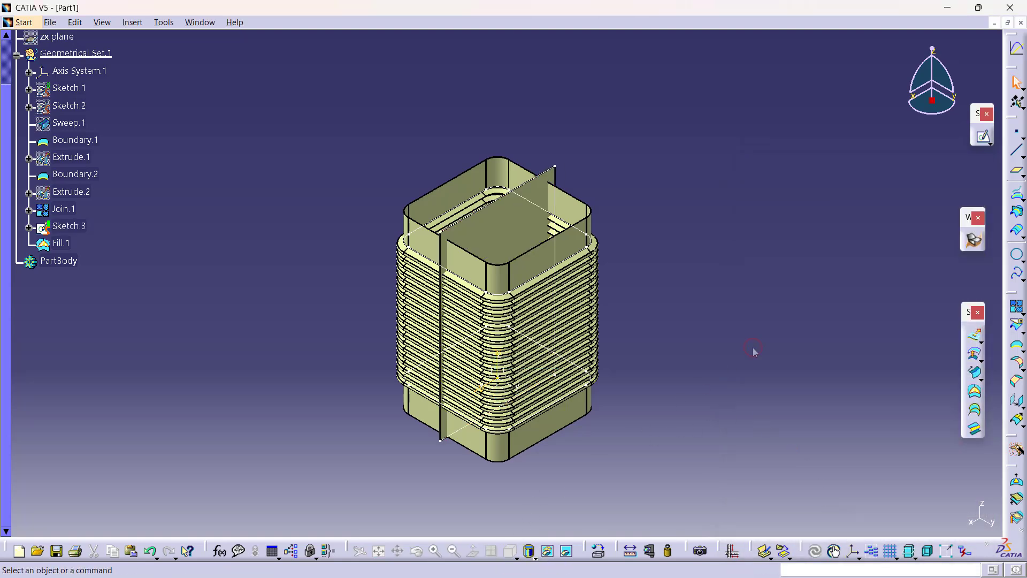
Change the fill color of the rectangular fill surface to red
{"action": "right_click", "coordinate": [510, 220]}
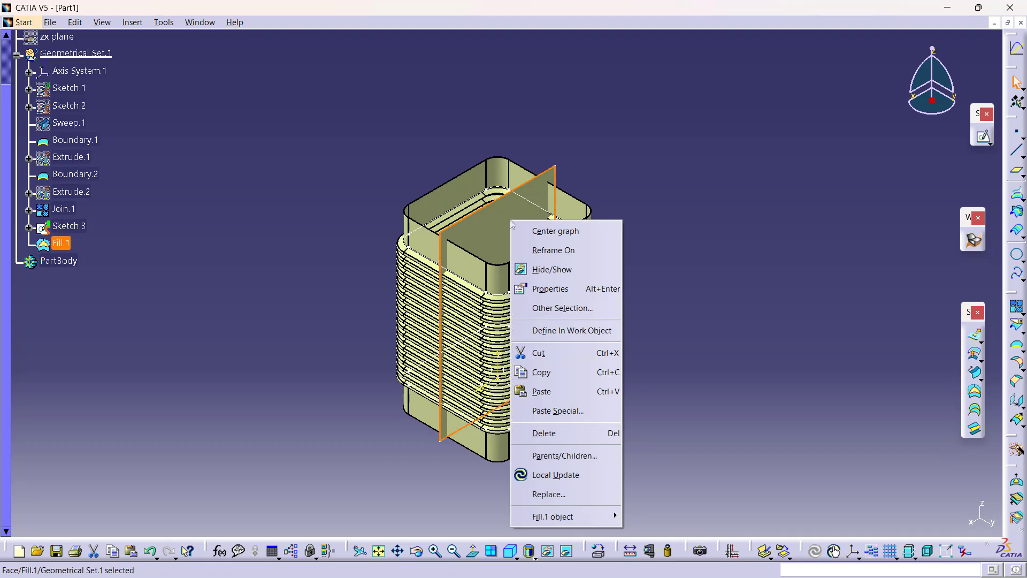
{"action": "left_click", "coordinate": [539, 298]}
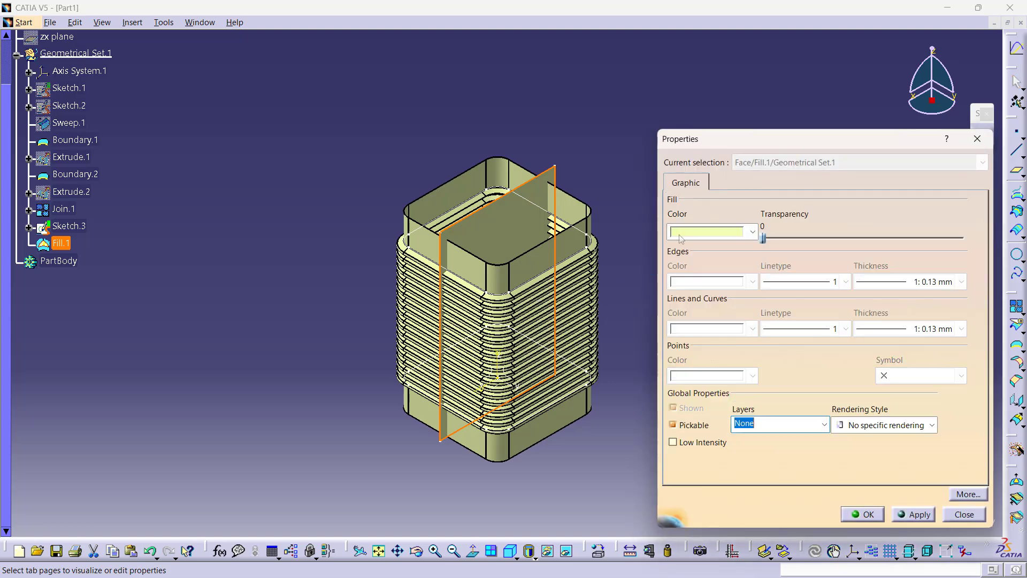
{"action": "left_click", "coordinate": [682, 235]}
{"action": "left_click", "coordinate": [697, 303]}
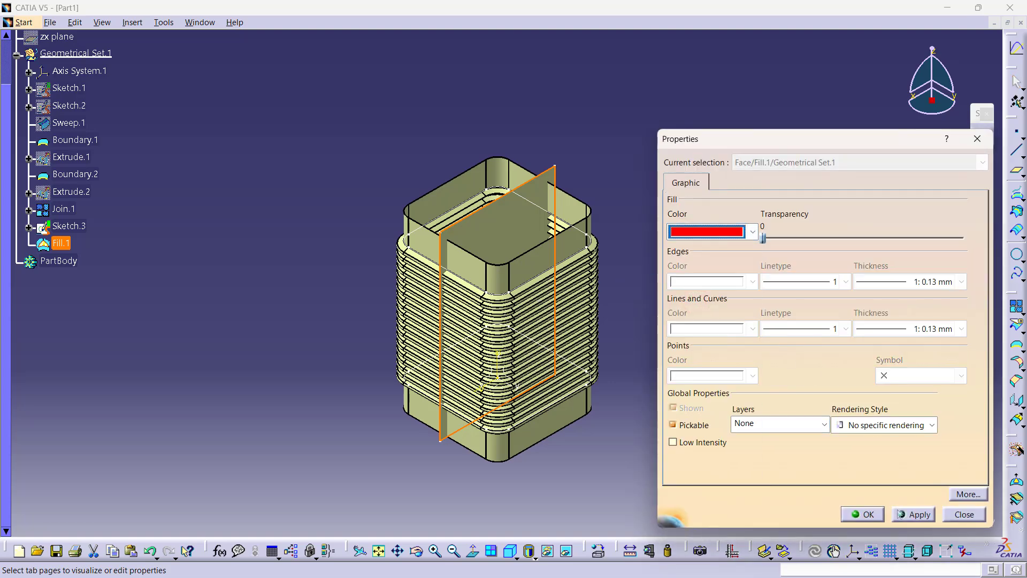
{"action": "left_click", "coordinate": [914, 514]}
{"action": "left_click", "coordinate": [862, 514]}
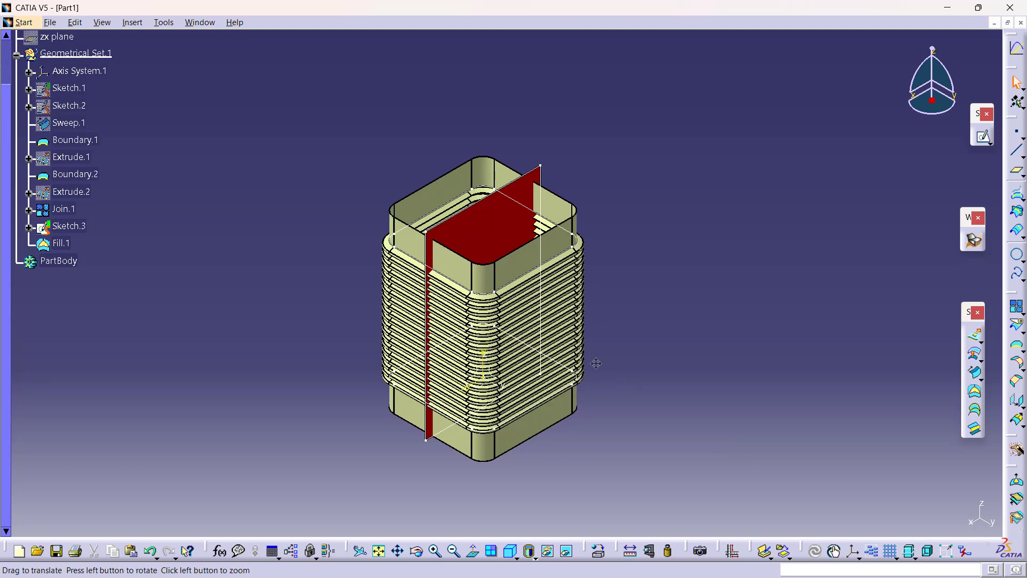
Create a plane offset 462 mm from the axis system's ZX plane
{"action": "middle_click_drag", "start_coordinate": [596, 363], "coordinate": [593, 362]}
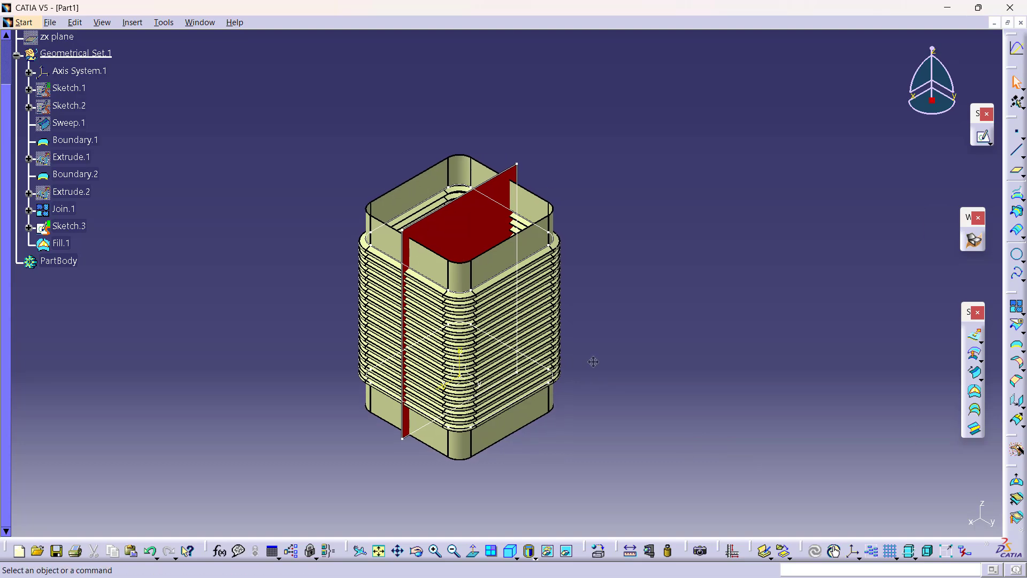
{"action": "left_click", "coordinate": [1016, 172]}
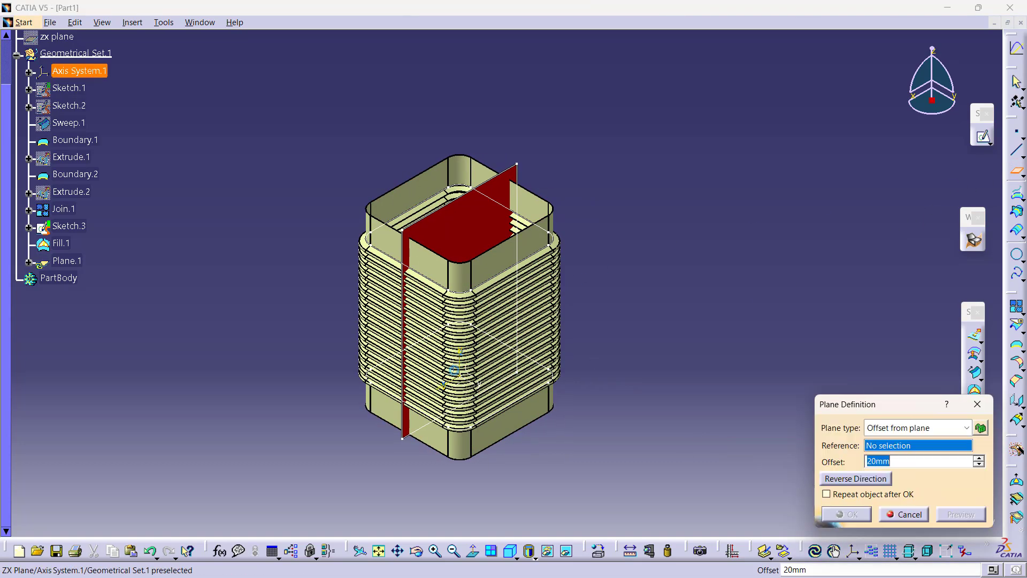
{"action": "left_click", "coordinate": [464, 377]}
{"action": "mouse_move", "coordinate": [488, 379]}
{"action": "middle_mouse_down", "text": "ctrl"}
{"action": "mouse_move", "coordinate": [492, 396]}
{"action": "mouse_move", "coordinate": [478, 376]}
{"action": "middle_mouse_up", "text": "ctrl"}
{"action": "scroll", "coordinate": [493, 388], "scroll_direction": "down", "scroll_amount": 1}
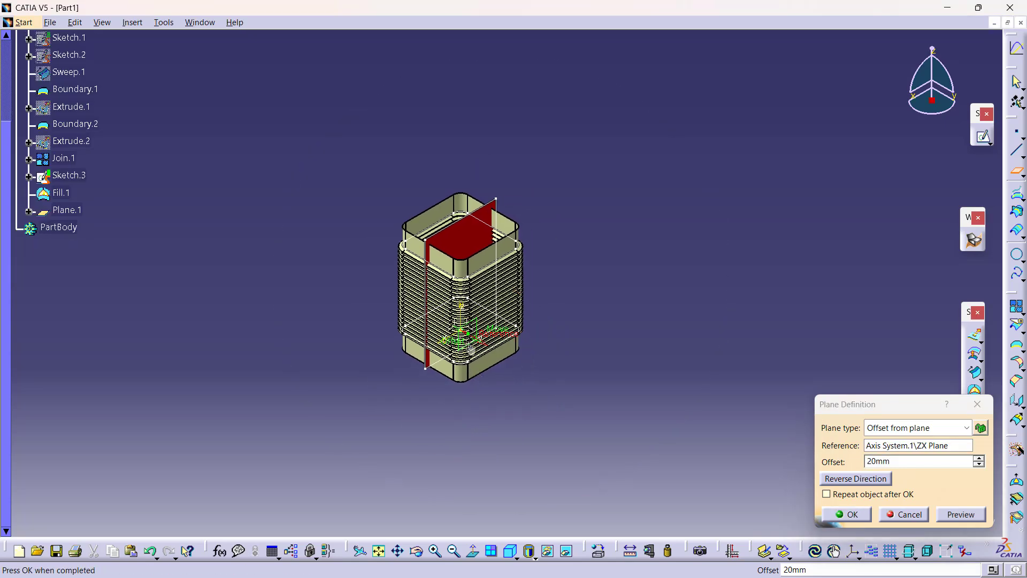
{"action": "left_click_drag", "start_coordinate": [467, 353], "coordinate": [536, 397]}
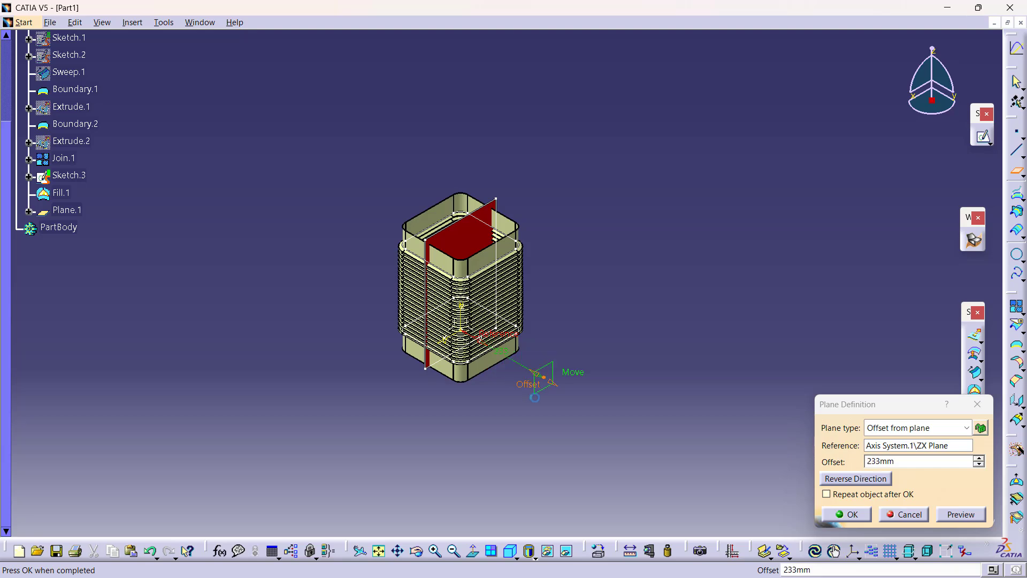
{"action": "middle_click_drag", "start_coordinate": [536, 398], "coordinate": [565, 374]}
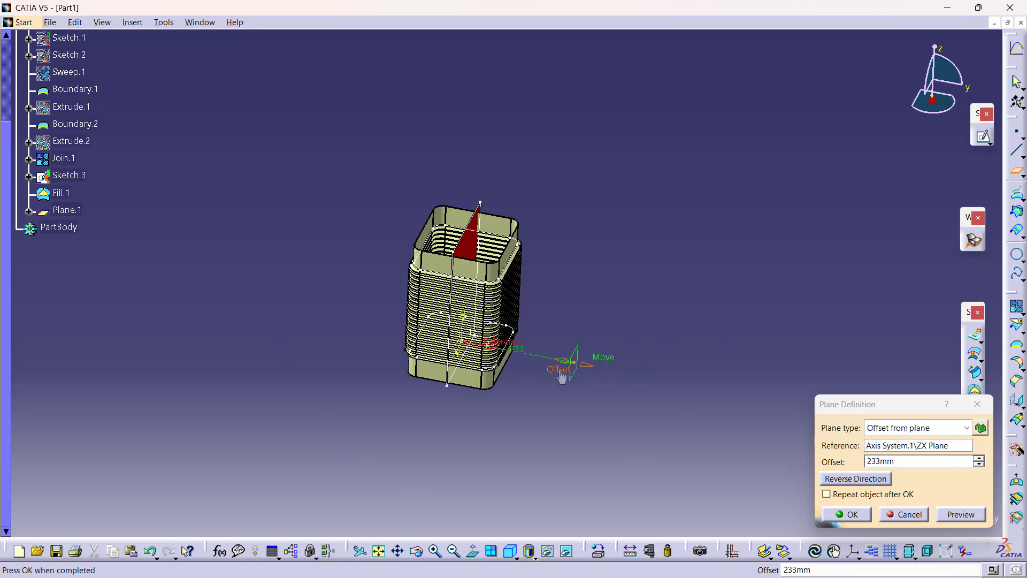
{"action": "left_click_drag", "start_coordinate": [561, 377], "coordinate": [667, 410]}
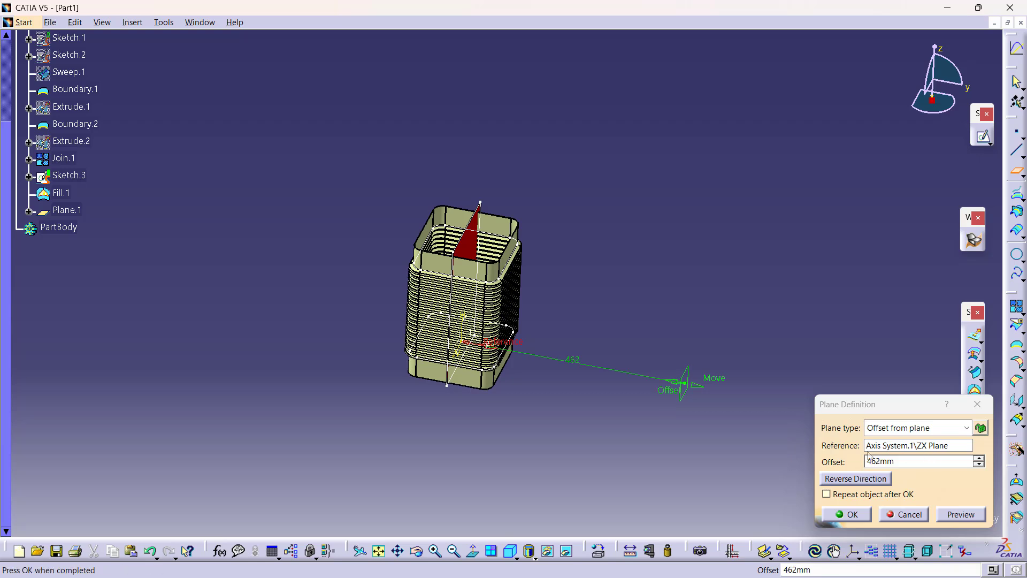
{"action": "left_click", "coordinate": [866, 461]}
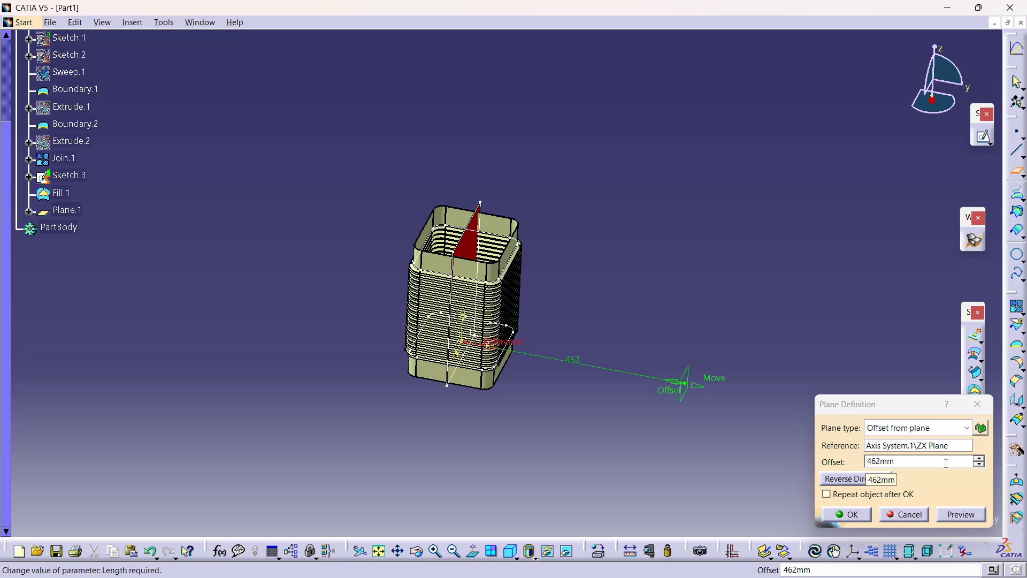
{"action": "left_click", "coordinate": [853, 515]}
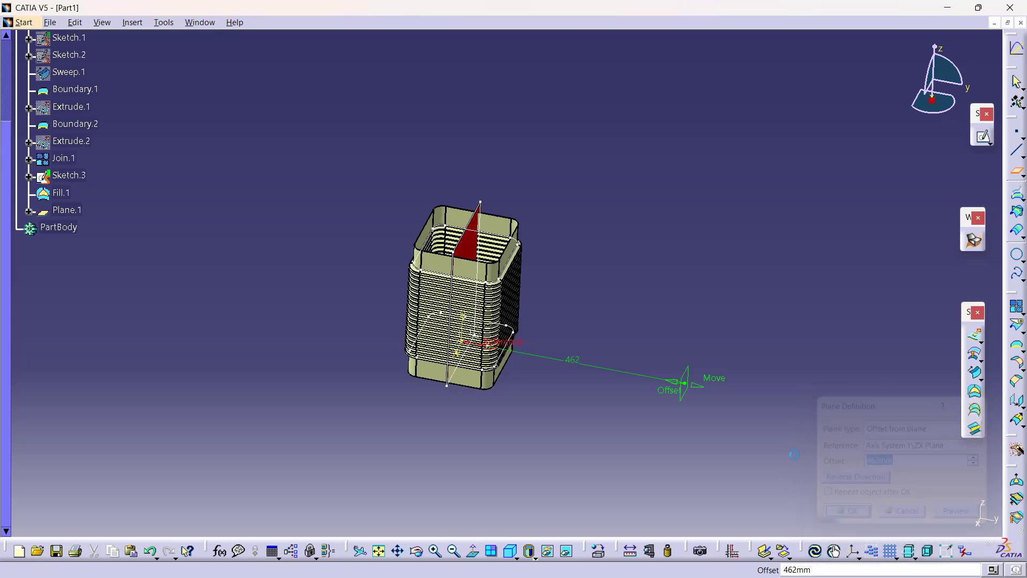
On the offset plane, sketch a three-point spline curving from the lower collar's bottom edge to about H 364 mm, V 239 mm, and adjust its middle point
{"action": "middle_click_drag", "start_coordinate": [677, 419], "coordinate": [618, 396]}
{"action": "left_click", "coordinate": [617, 397]}
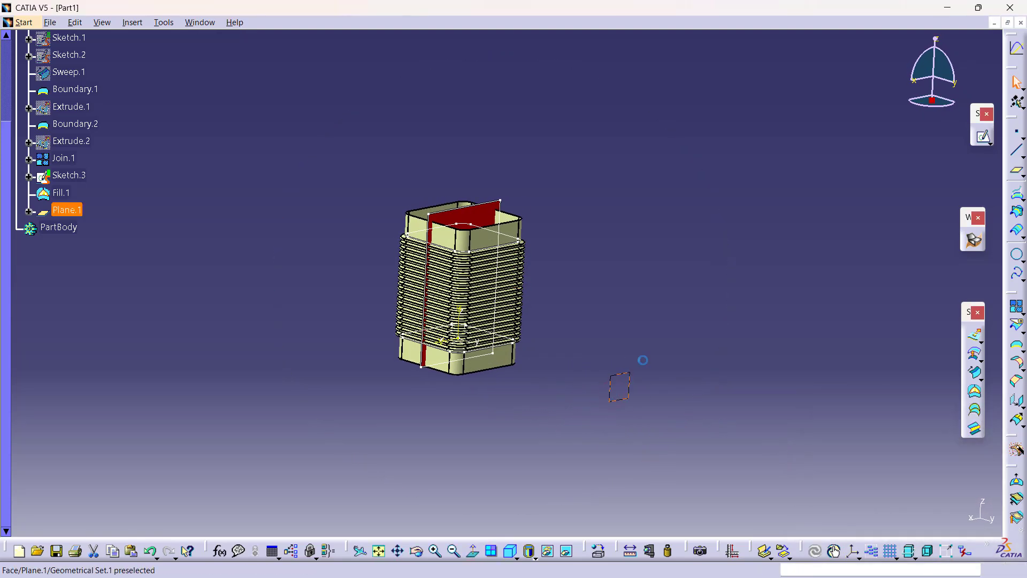
{"action": "left_click", "coordinate": [983, 136]}
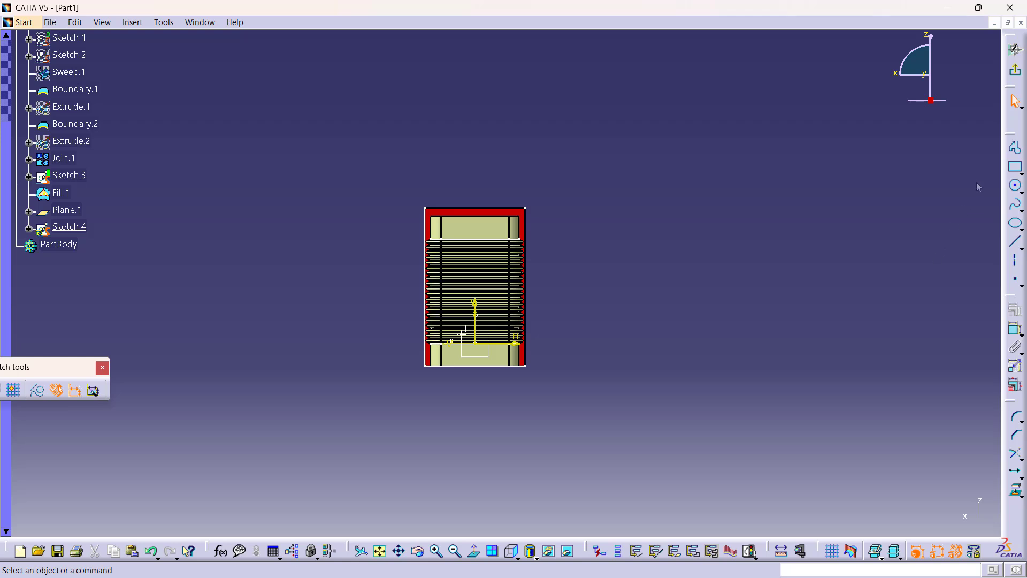
{"action": "left_click", "coordinate": [1014, 205]}
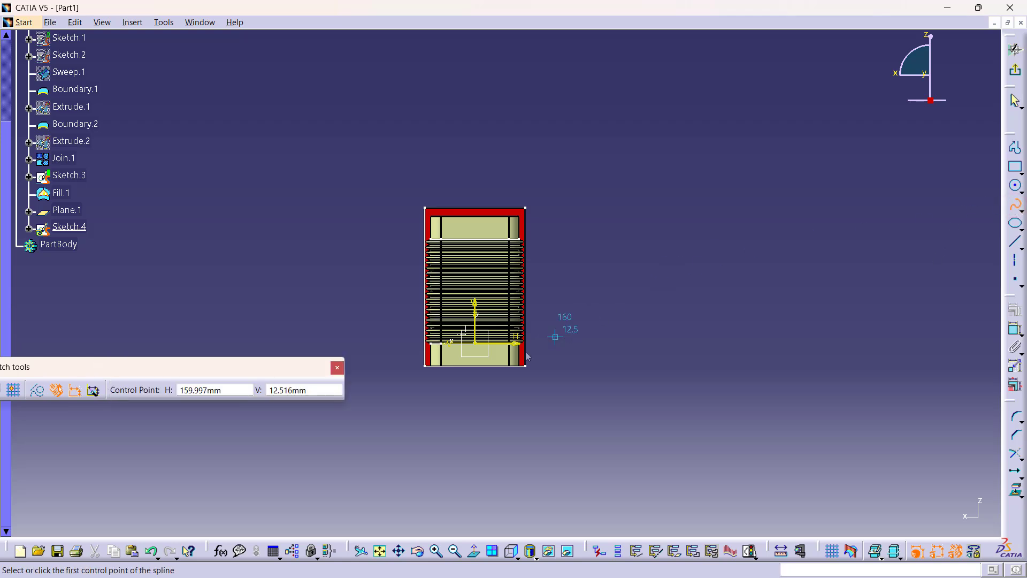
{"action": "left_click", "coordinate": [479, 367]}
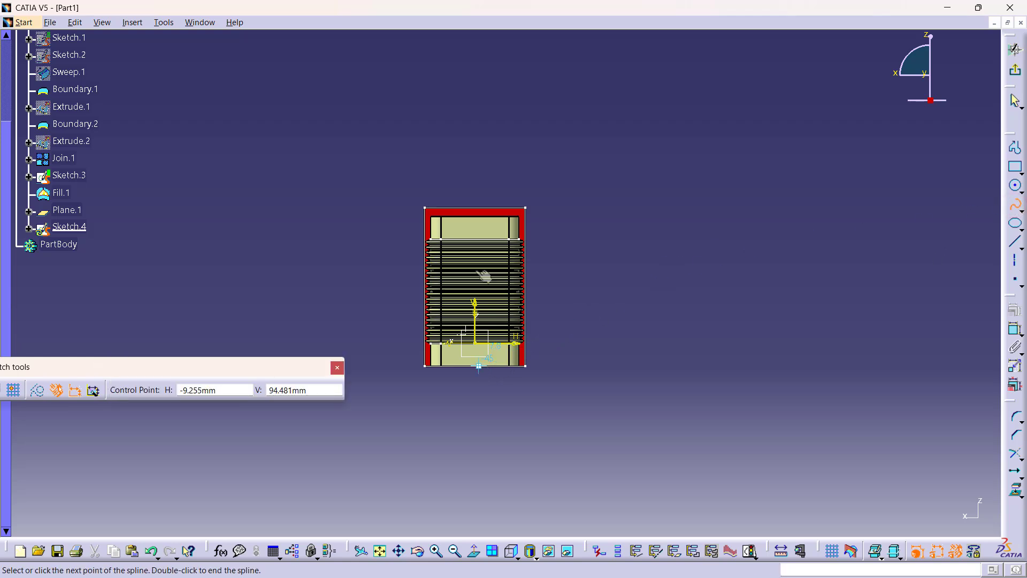
{"action": "left_click", "coordinate": [478, 301]}
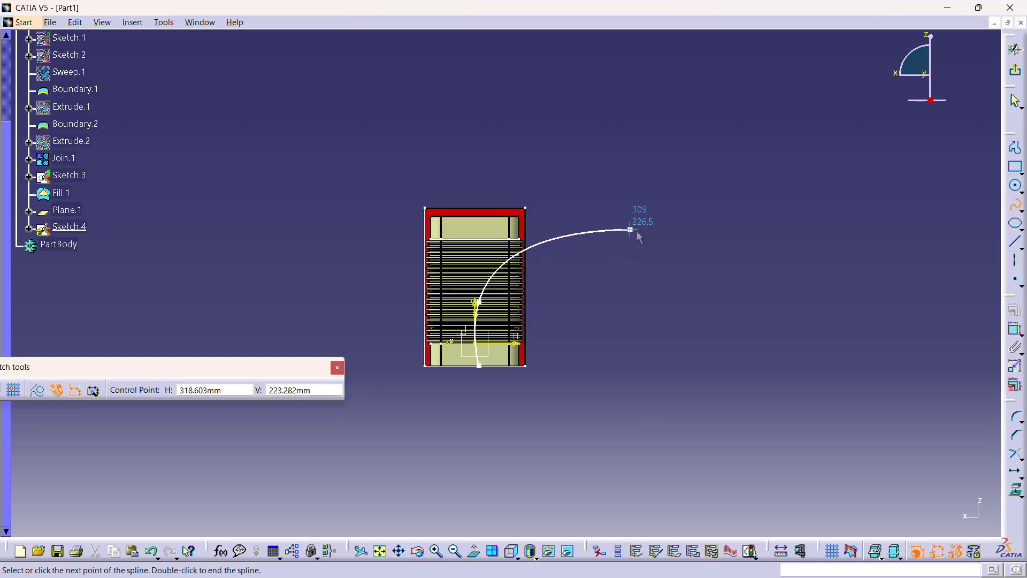
{"action": "double_click", "coordinate": [662, 222]}
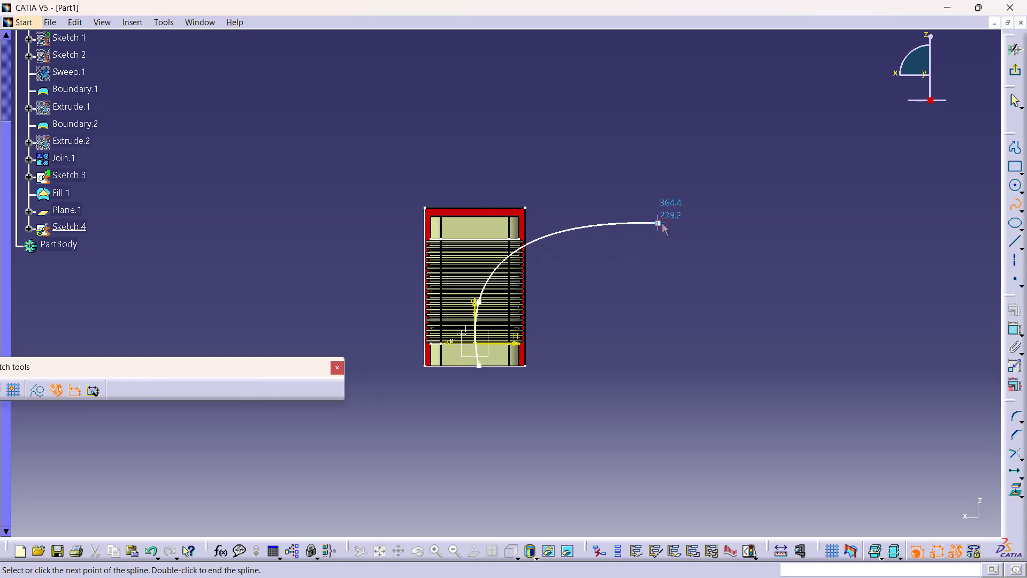
{"action": "left_click", "coordinate": [686, 251]}
{"action": "mouse_move", "coordinate": [479, 302]}
{"action": "left_mouse_down"}
{"action": "mouse_move", "coordinate": [520, 302]}
{"action": "mouse_move", "coordinate": [475, 304]}
{"action": "mouse_move", "coordinate": [486, 290]}
{"action": "left_mouse_up"}
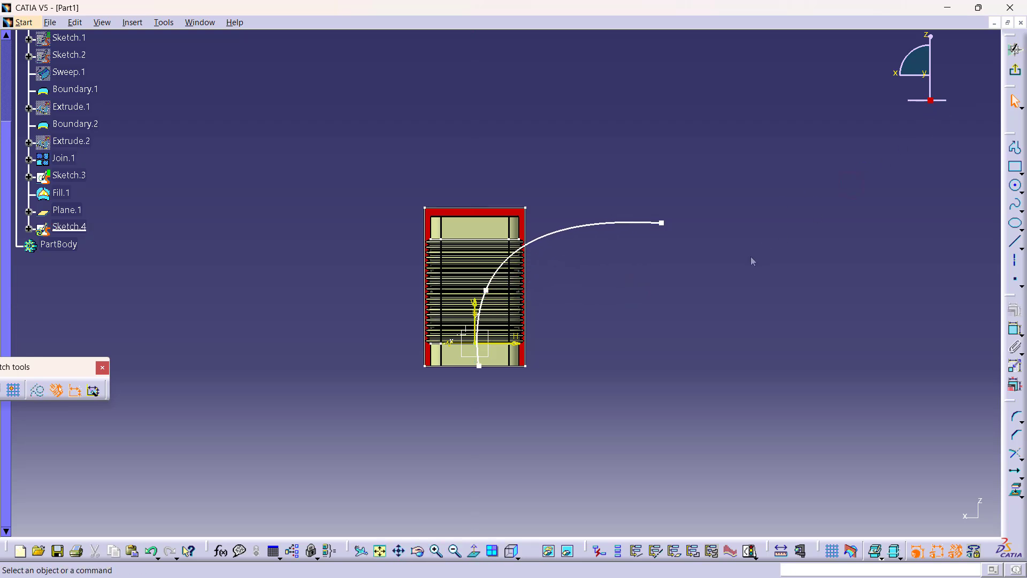
Make the spline's lower endpoint coincident with the bottom edge of the Sketch.3 rectangle
{"action": "left_click", "coordinate": [479, 365]}
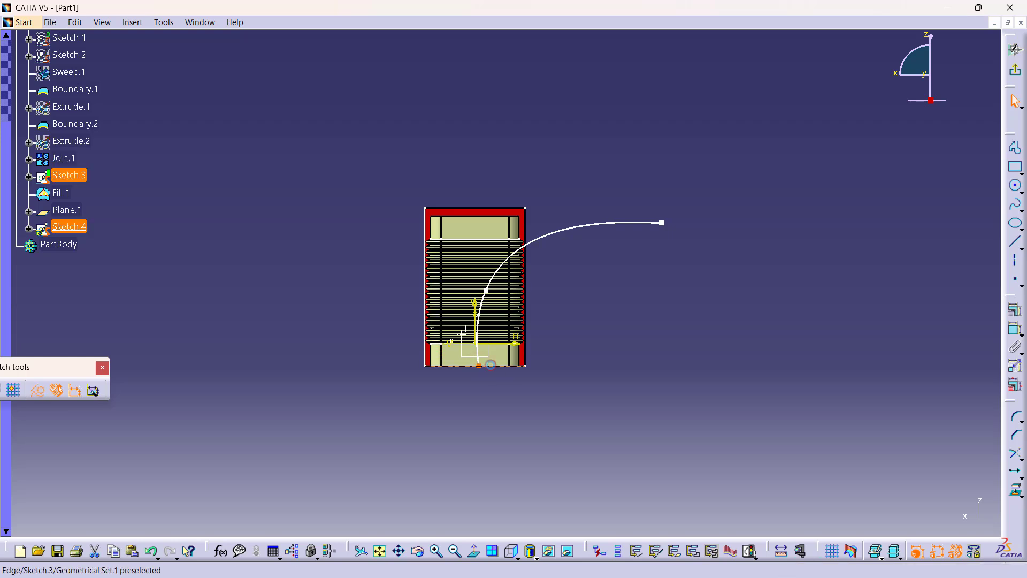
{"action": "left_click", "coordinate": [1007, 308]}
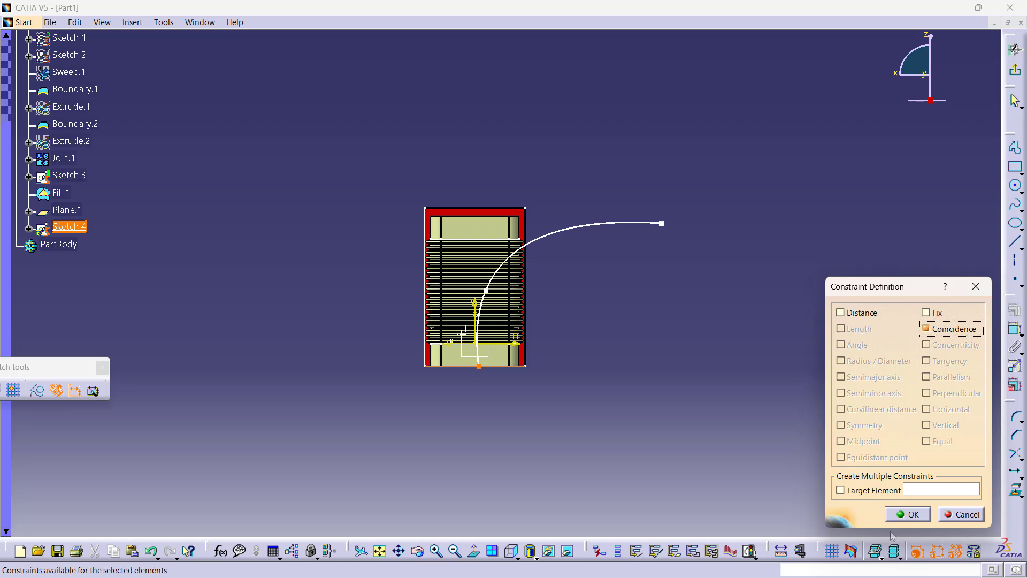
{"action": "left_click", "coordinate": [908, 515]}
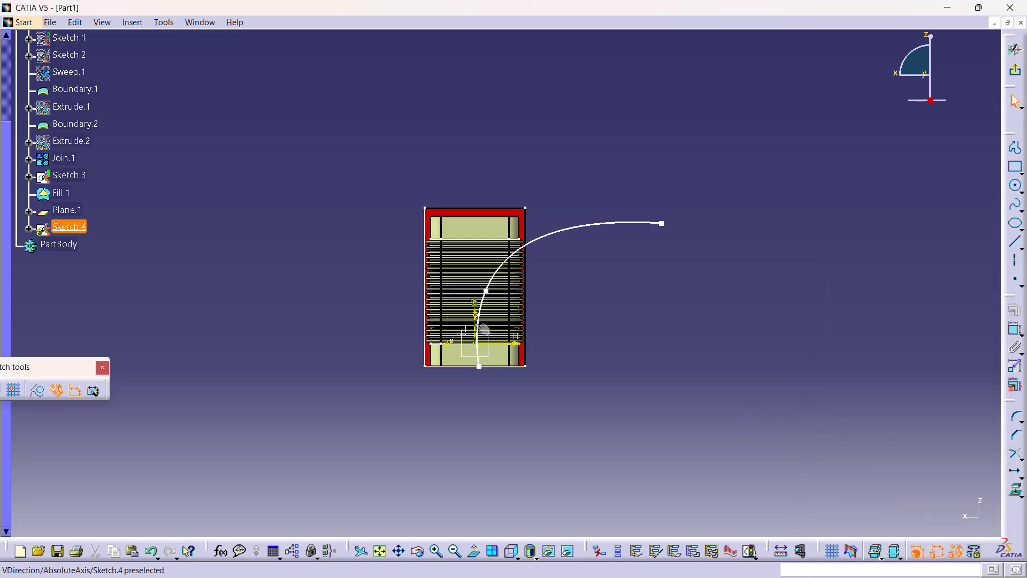
Make the spline's lower endpoint coincident with the sketch's vertical axis and exit the sketch
{"action": "left_click", "coordinate": [474, 344]}
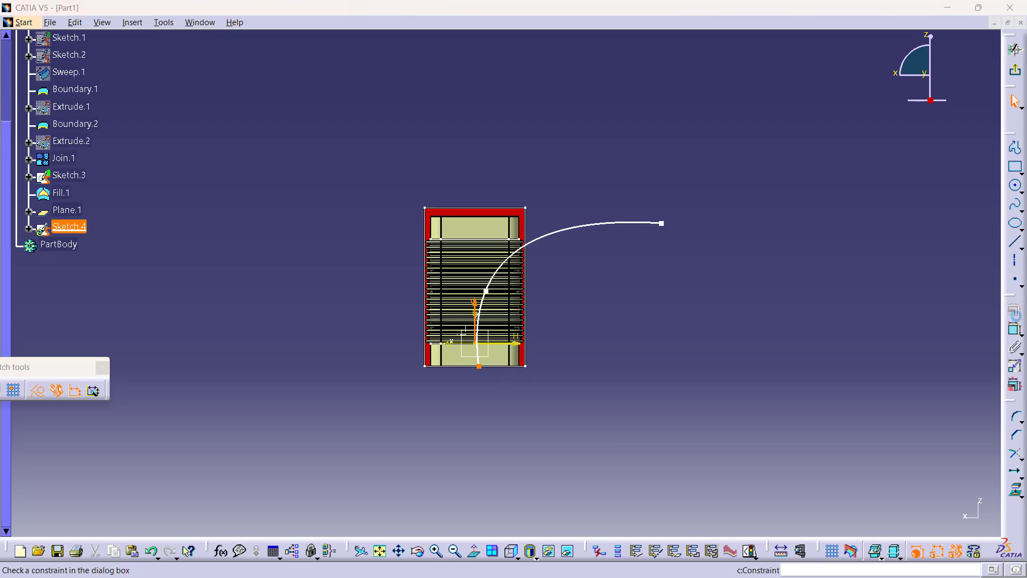
{"action": "left_click", "coordinate": [1015, 310]}
{"action": "left_click", "coordinate": [952, 329]}
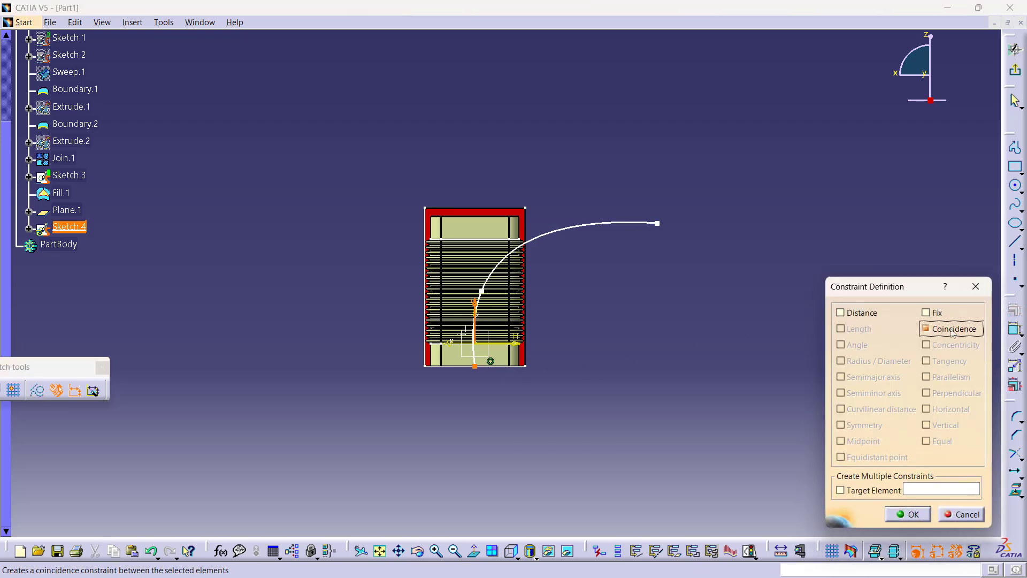
{"action": "left_click", "coordinate": [921, 519]}
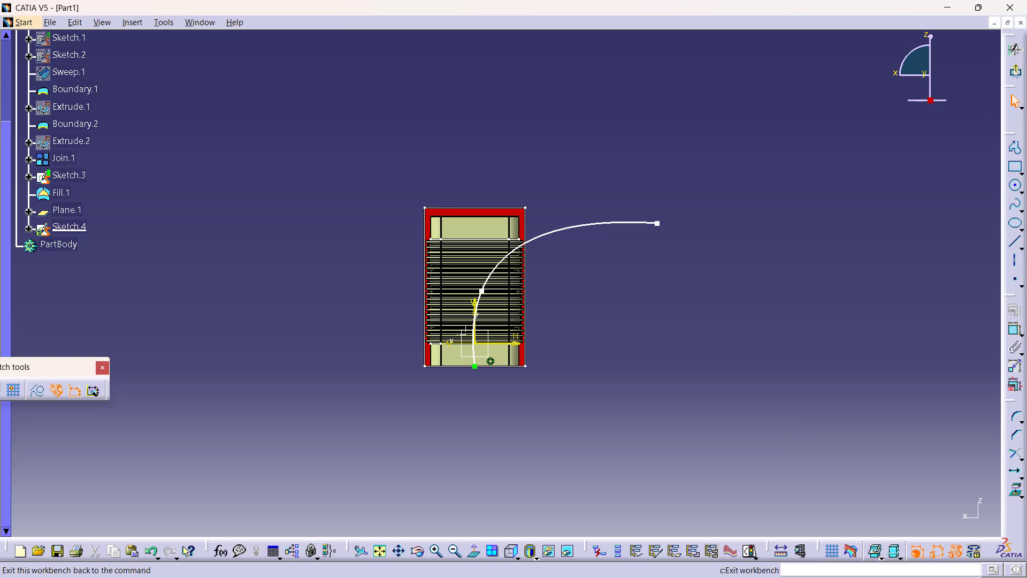
{"action": "left_click", "coordinate": [1016, 71]}
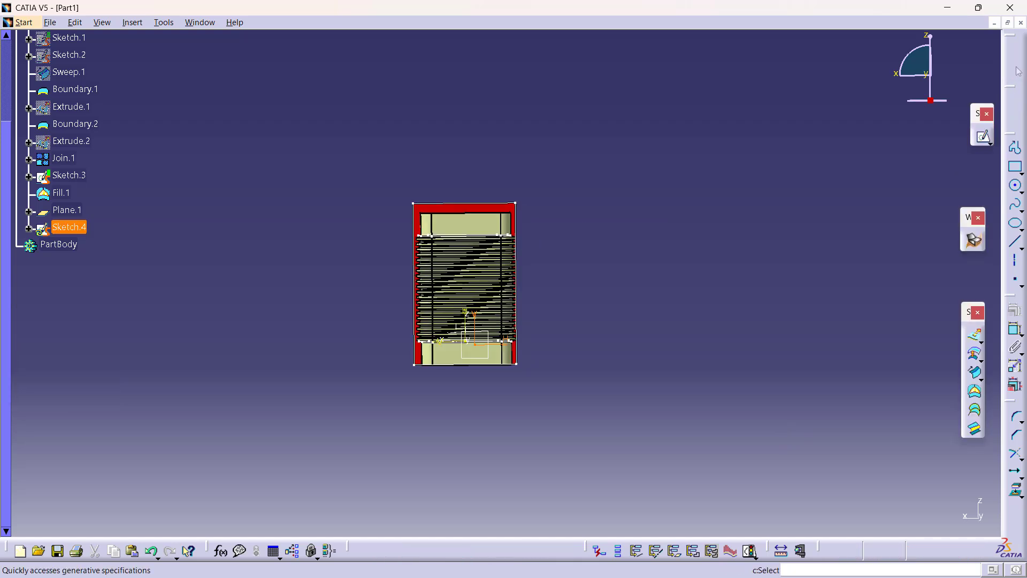
Extrude the spline Sketch.4 as a surface 100 mm along the sketch normal with mirrored extent
{"action": "left_click", "coordinate": [974, 341]}
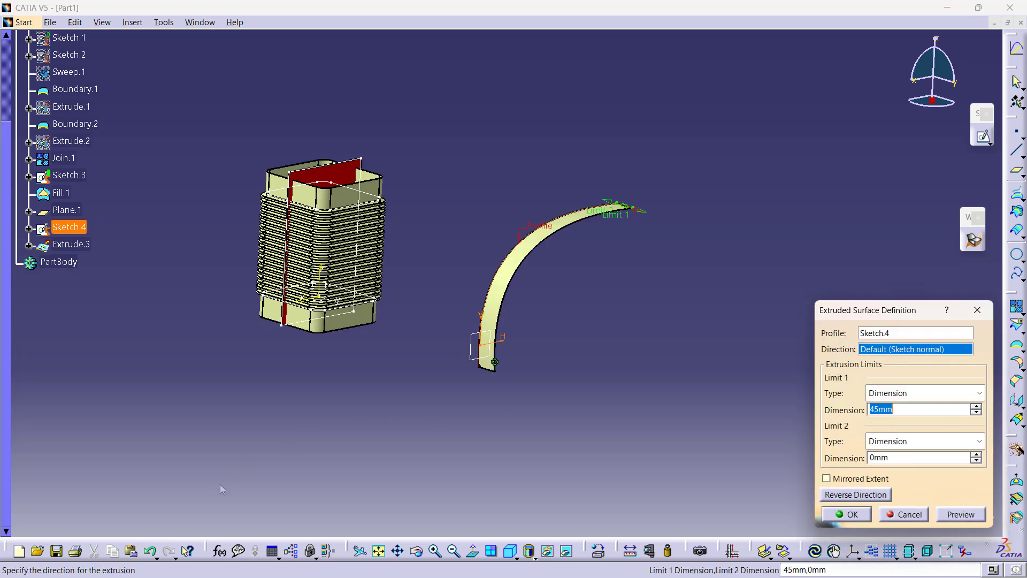
{"action": "left_click", "coordinate": [874, 410]}
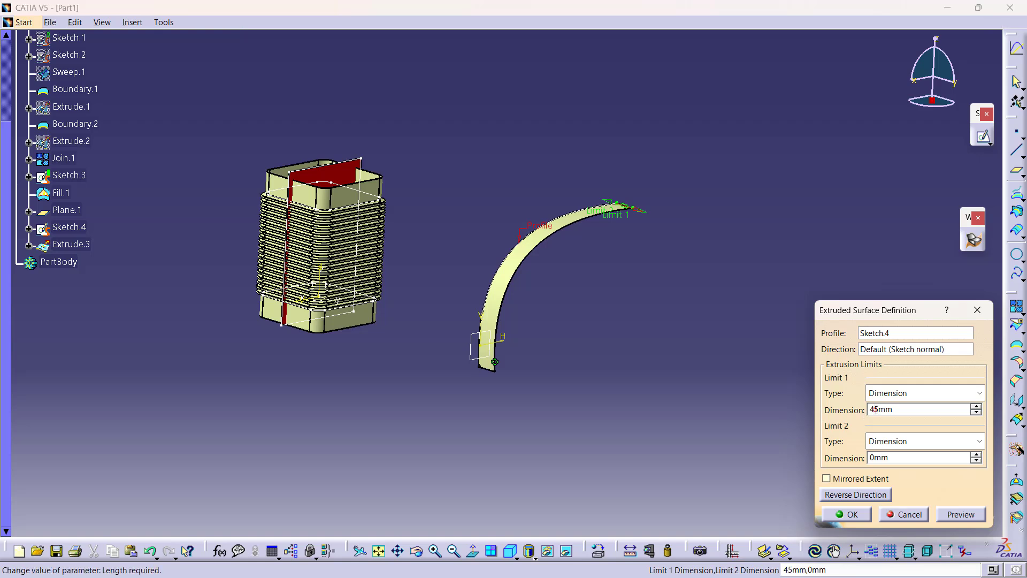
{"action": "double_click", "coordinate": [875, 410]}
{"action": "type", "text": "100"}
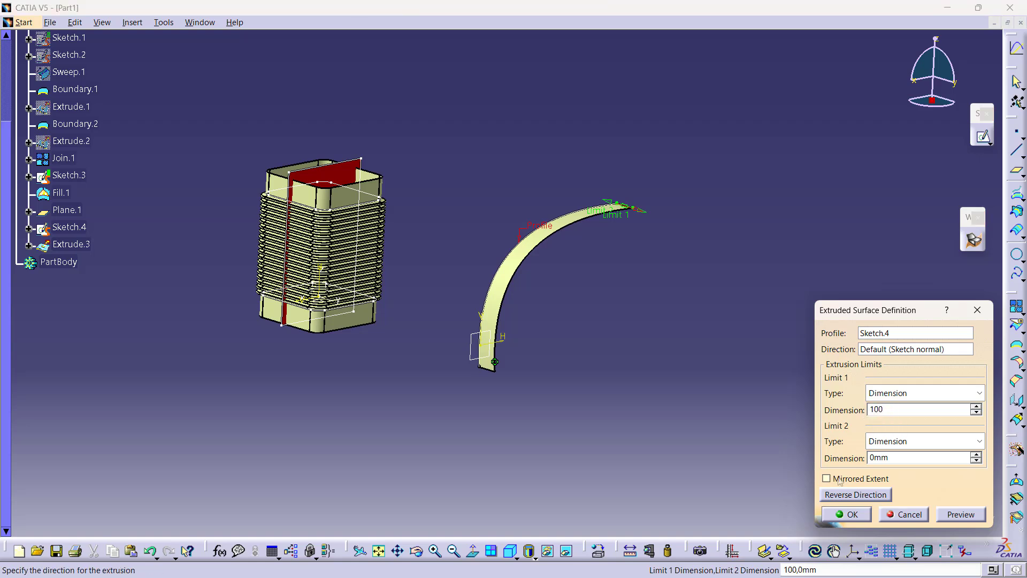
{"action": "left_click", "coordinate": [840, 478]}
{"action": "left_click", "coordinate": [847, 515]}
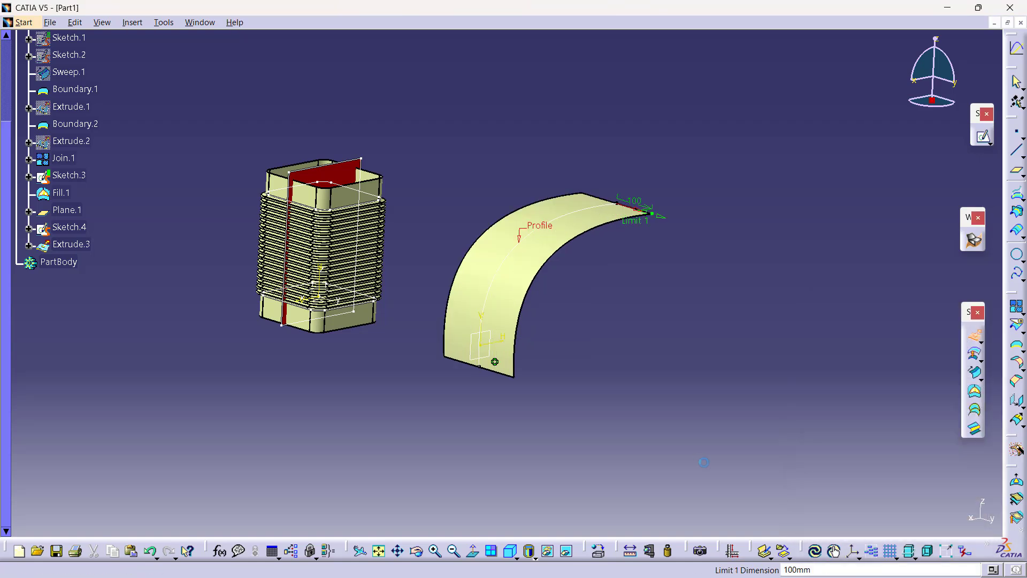
Change the fill color of the curved extruded surface to red
{"action": "right_click", "coordinate": [547, 251]}
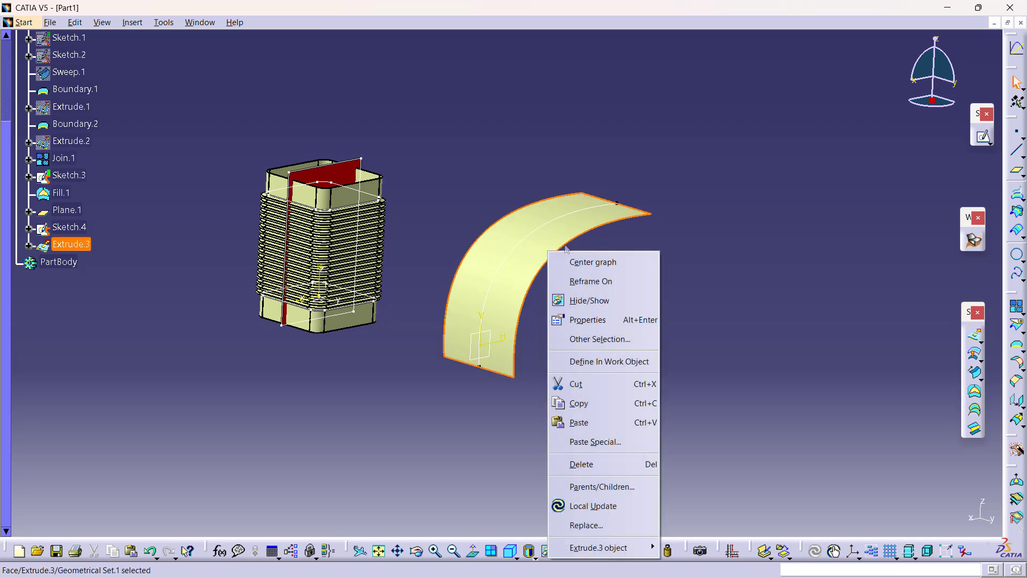
{"action": "left_click", "coordinate": [611, 319]}
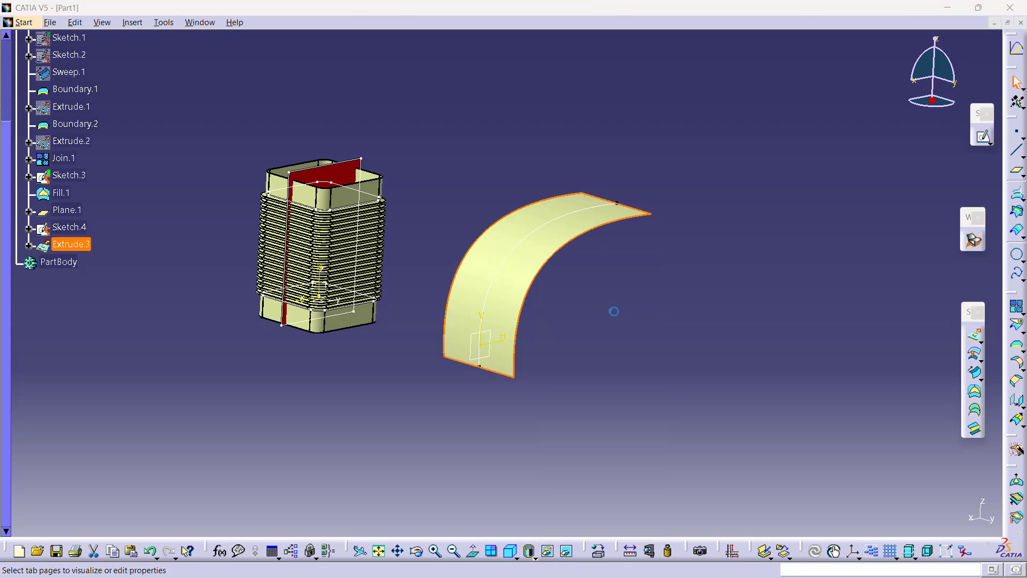
{"action": "left_click", "coordinate": [705, 233]}
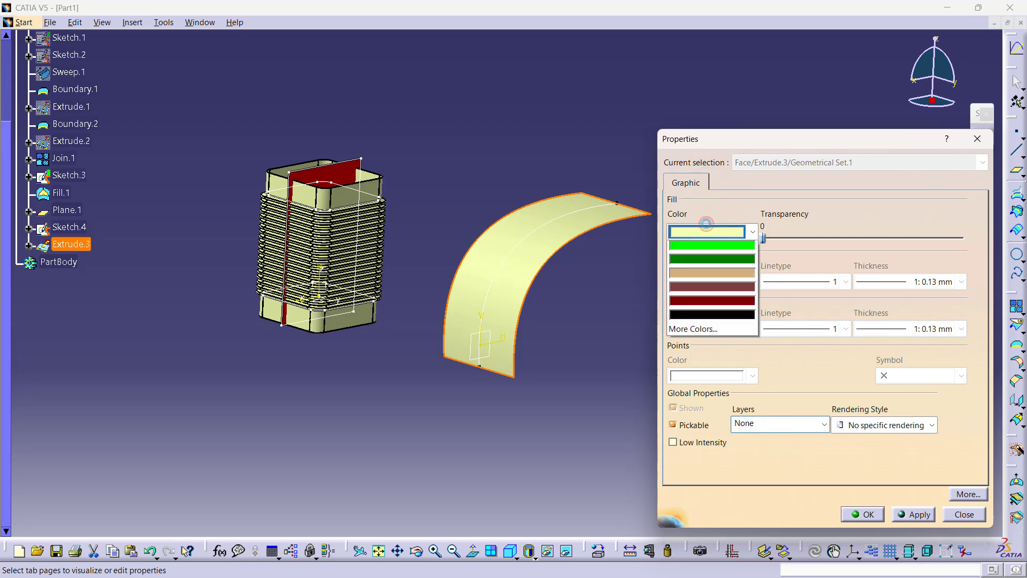
{"action": "left_click", "coordinate": [692, 303]}
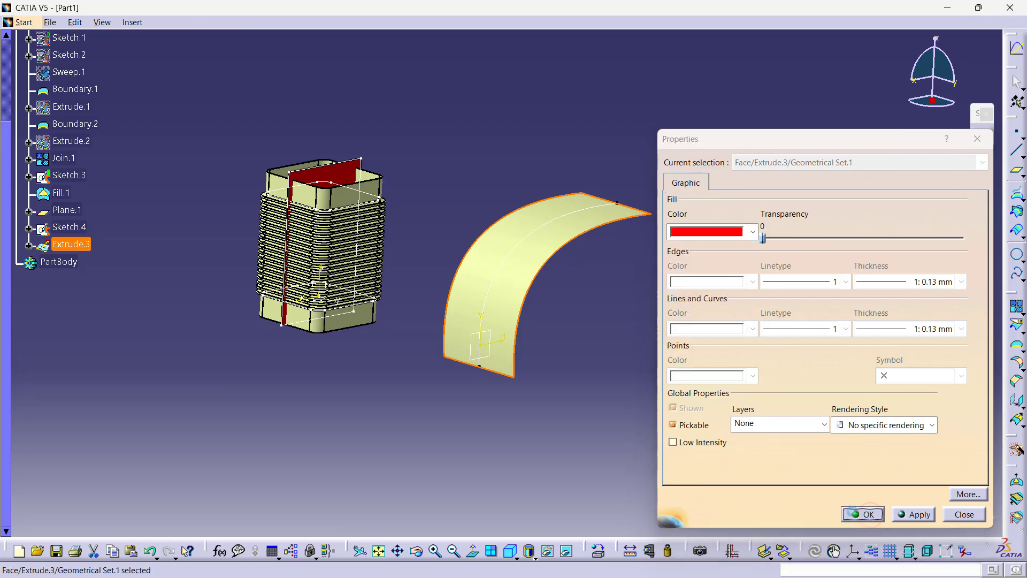
{"action": "left_click", "coordinate": [862, 514]}
{"action": "middle_click_drag", "start_coordinate": [532, 374], "coordinate": [685, 385]}
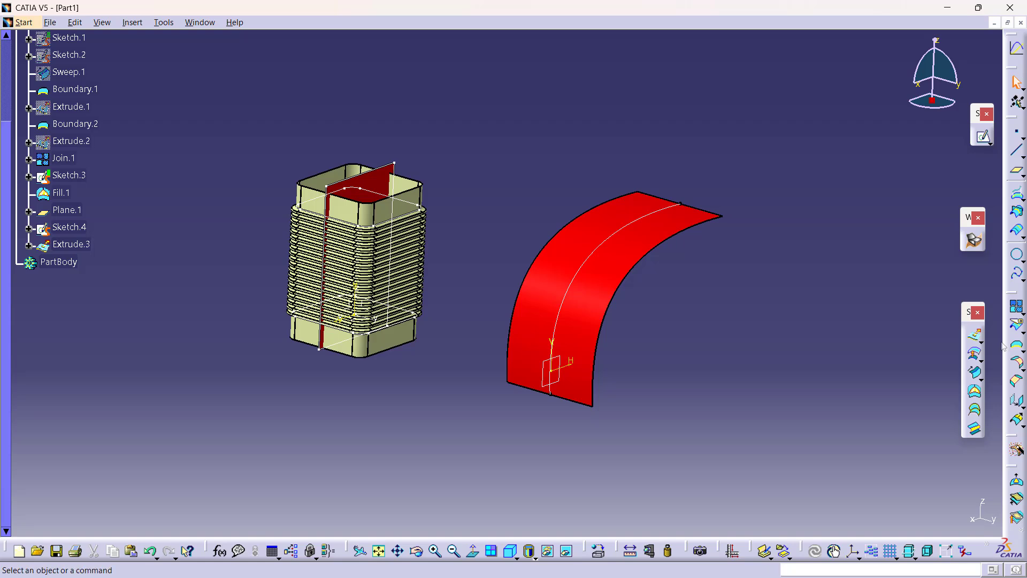
Wrap the bellows Join.1 onto target surface Extrude.3 using Fill.1 as reference surface and the Normal wrap type
{"action": "left_click", "coordinate": [1015, 518]}
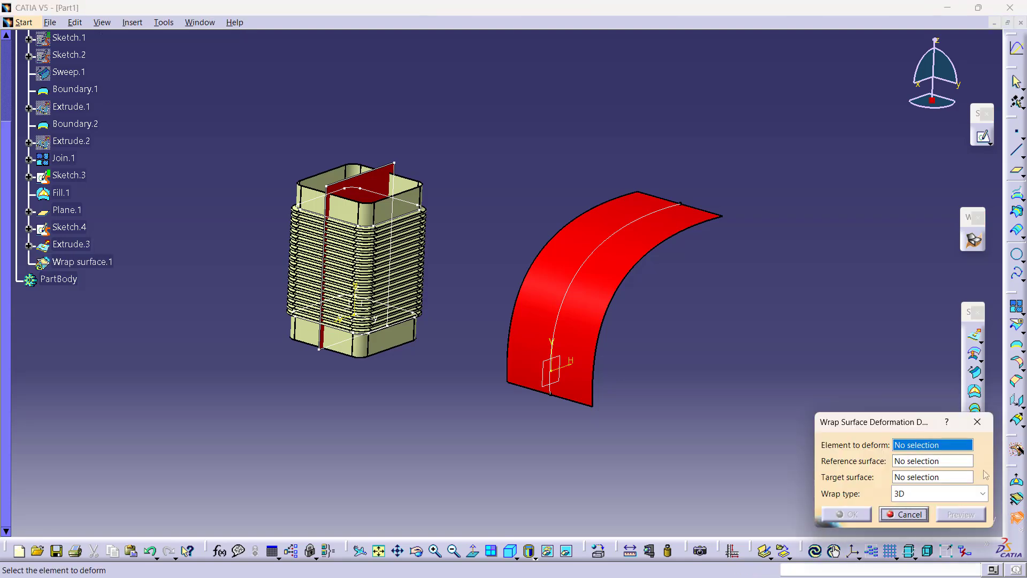
{"action": "left_click", "coordinate": [373, 222]}
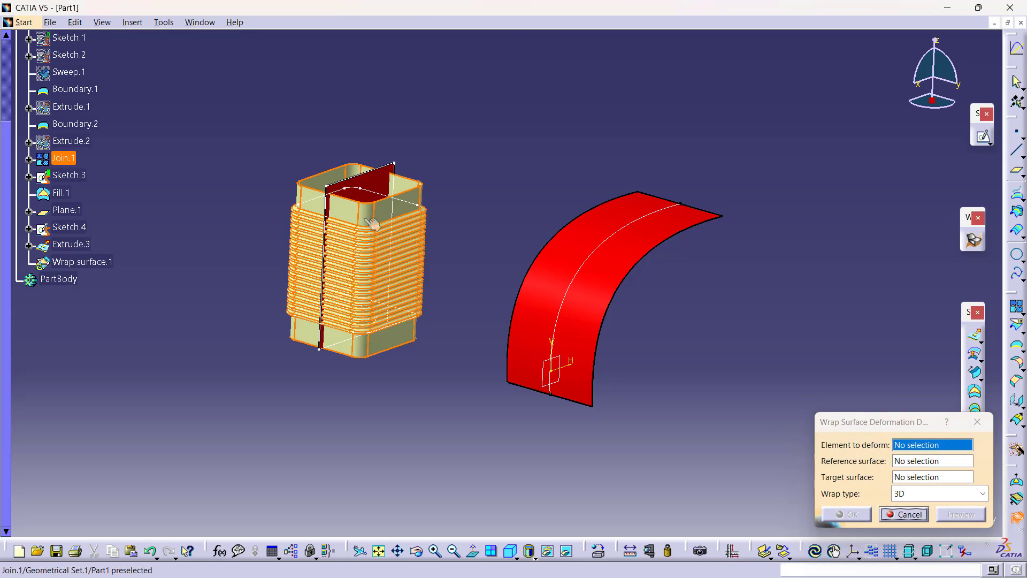
{"action": "left_click", "coordinate": [377, 182]}
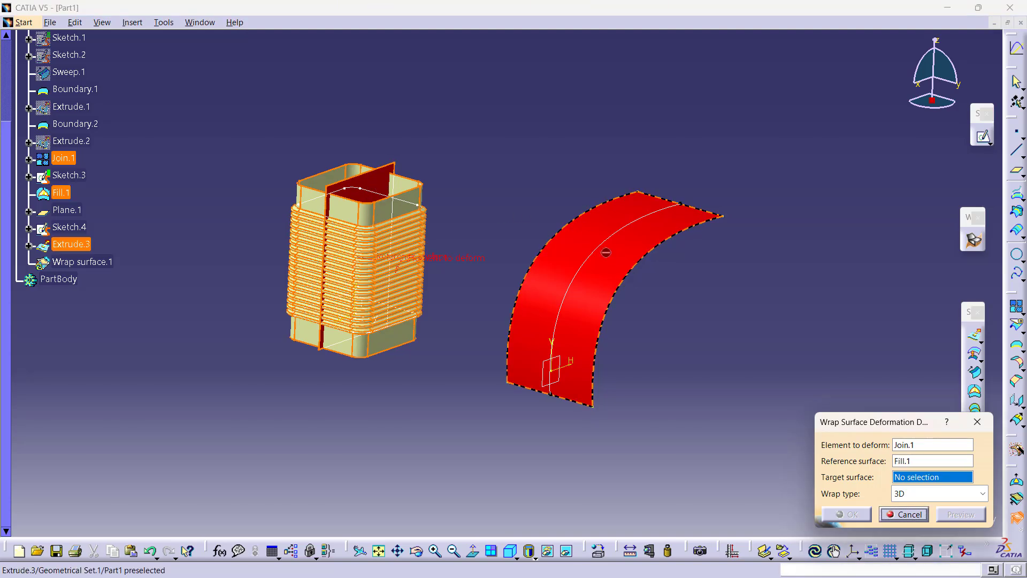
{"action": "left_click", "coordinate": [543, 250]}
{"action": "left_click", "coordinate": [936, 496]}
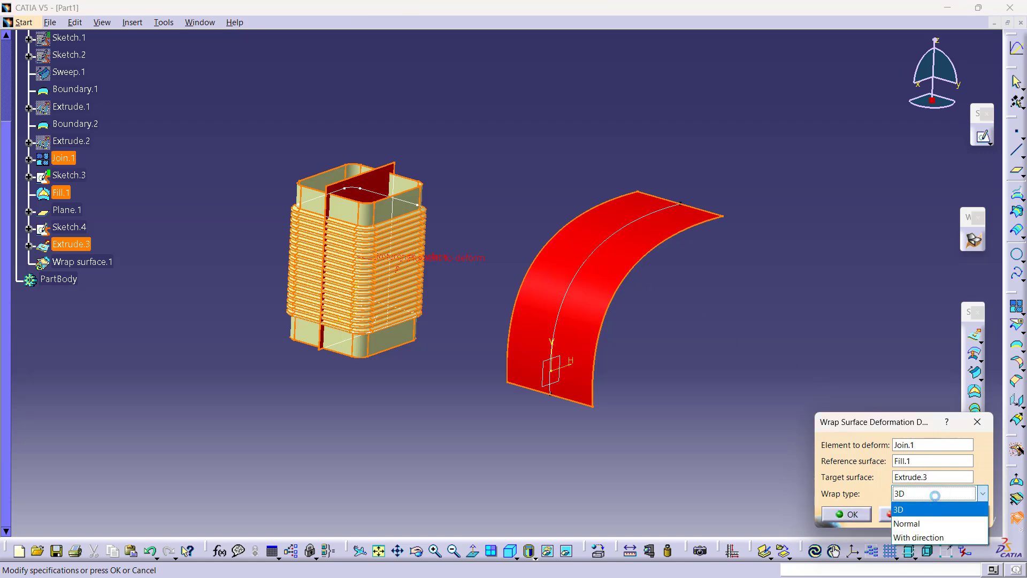
{"action": "left_click", "coordinate": [917, 523]}
{"action": "left_click", "coordinate": [960, 516]}
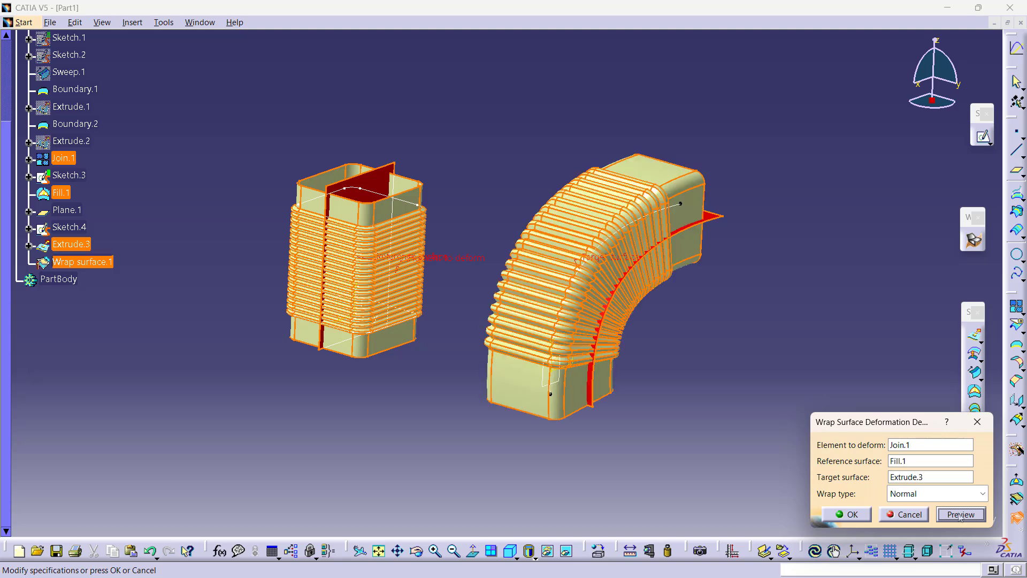
{"action": "middle_click_drag", "start_coordinate": [657, 383], "coordinate": [543, 395]}
{"action": "left_click", "coordinate": [847, 514]}
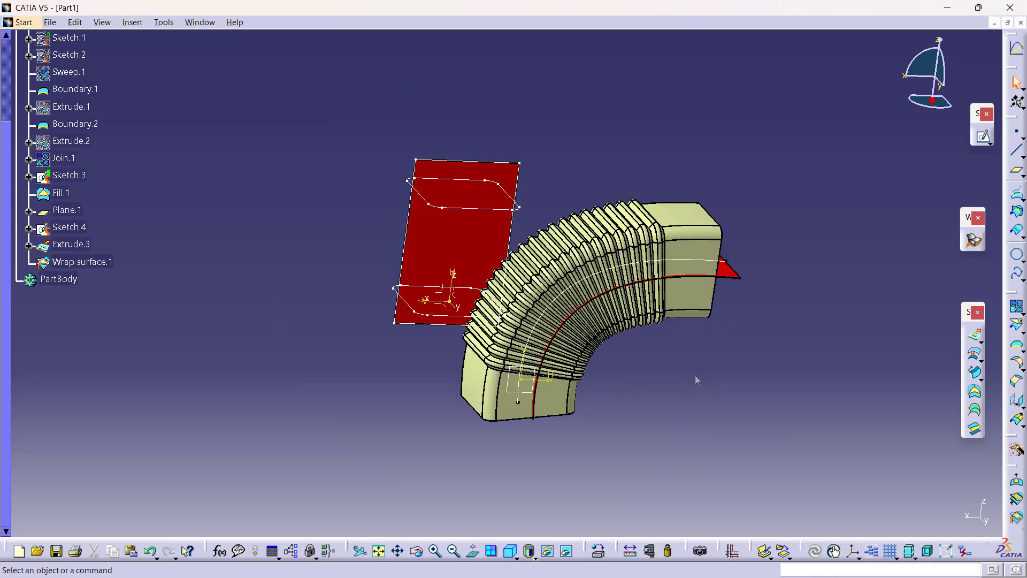
{"action": "middle_click_drag", "start_coordinate": [696, 380], "coordinate": [818, 219]}
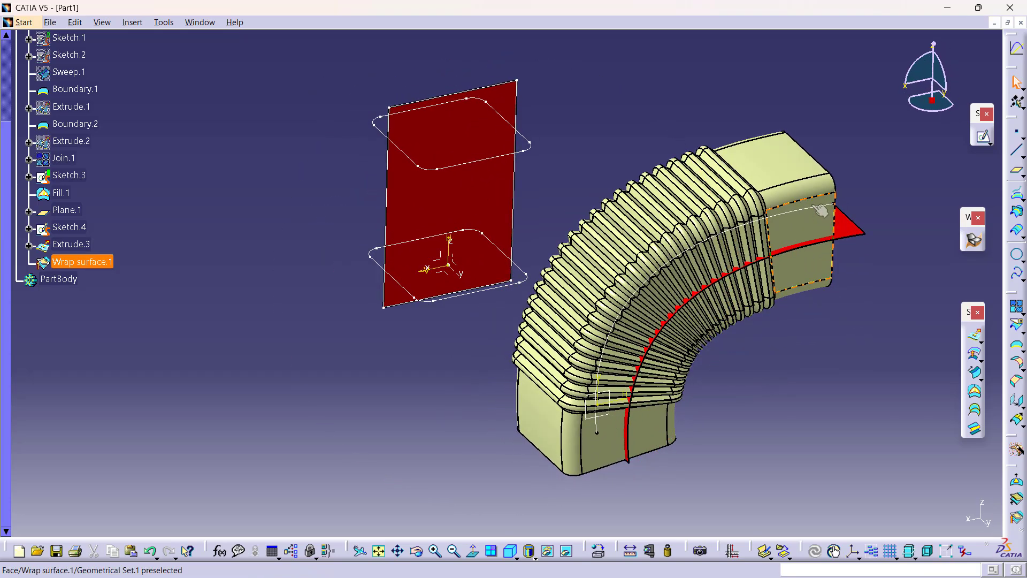
{"action": "left_click", "coordinate": [801, 210]}
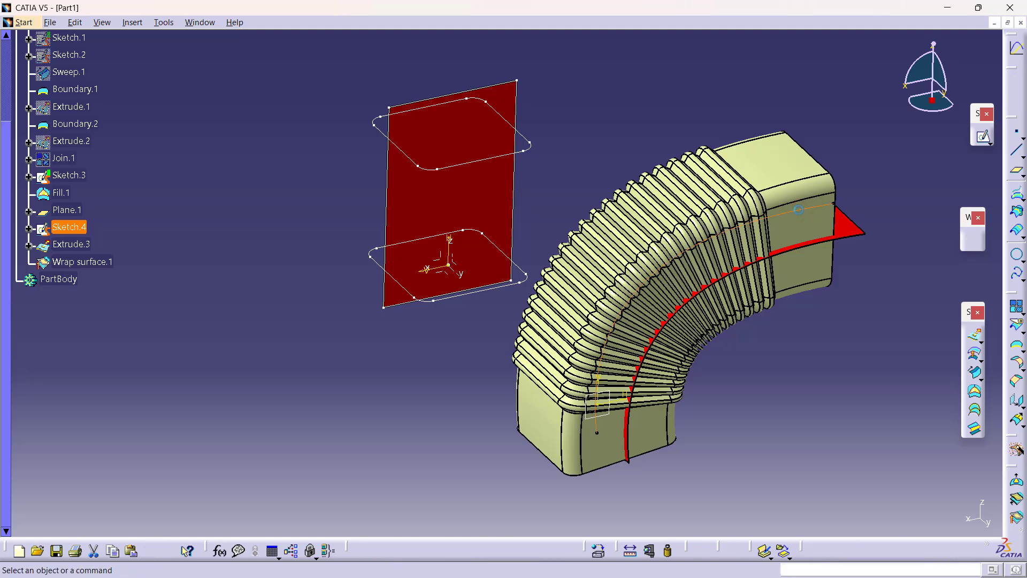
{"action": "mouse_move", "coordinate": [741, 369]}
{"action": "middle_mouse_down"}
{"action": "mouse_move", "coordinate": [700, 308]}
{"action": "mouse_move", "coordinate": [675, 373]}
{"action": "middle_mouse_up"}
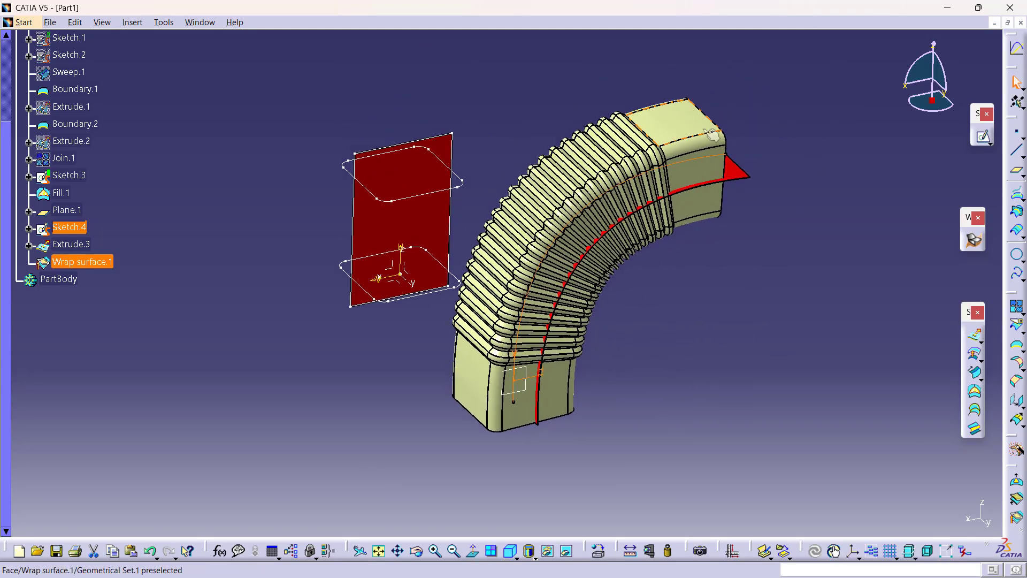
{"action": "left_click", "coordinate": [389, 354]}
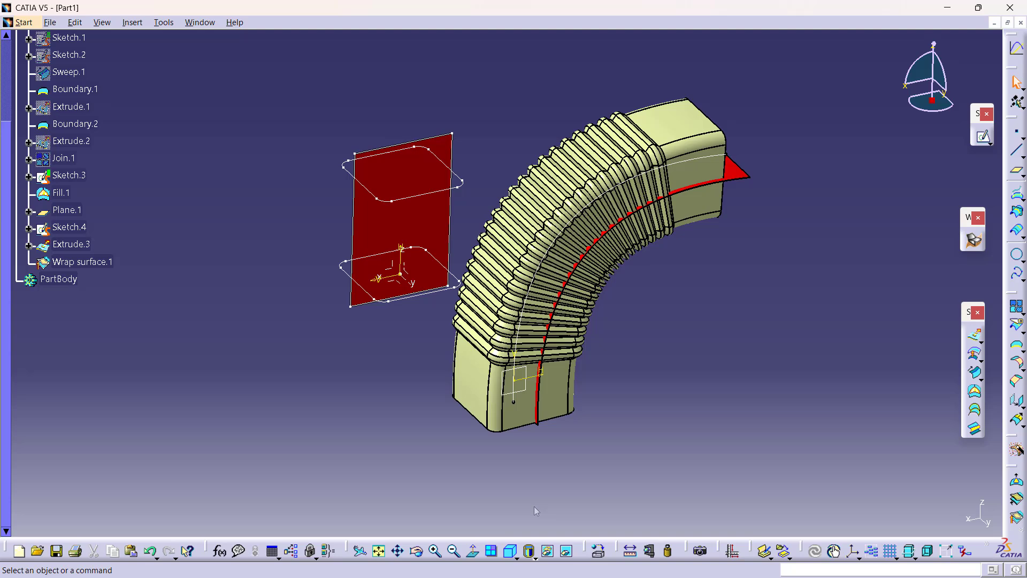
Show the straight bellows Join.1 again, and hide Fill.1, Sketch.3 and Sketch.4
{"action": "left_click", "coordinate": [565, 552]}
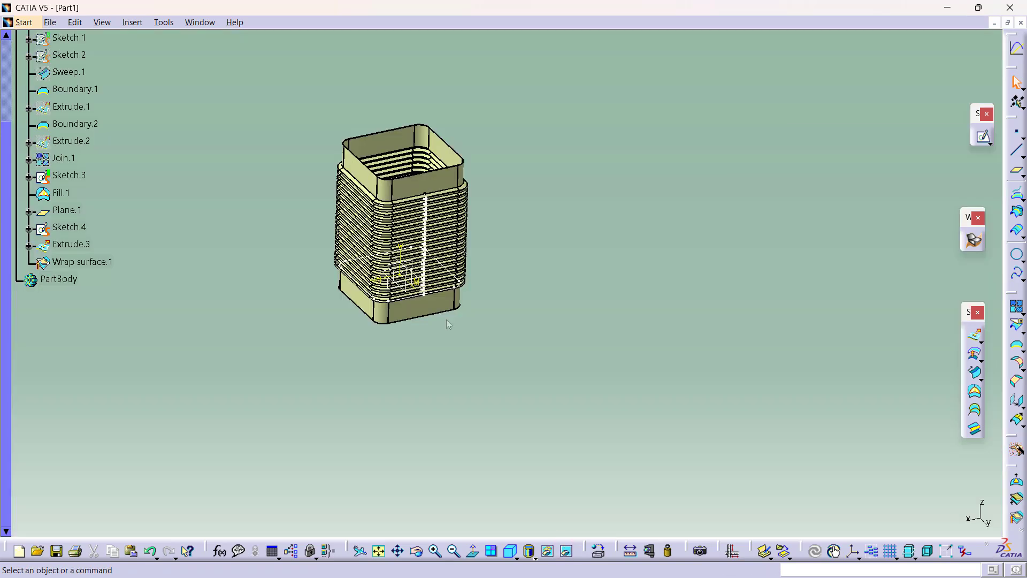
{"action": "left_click", "coordinate": [565, 553]}
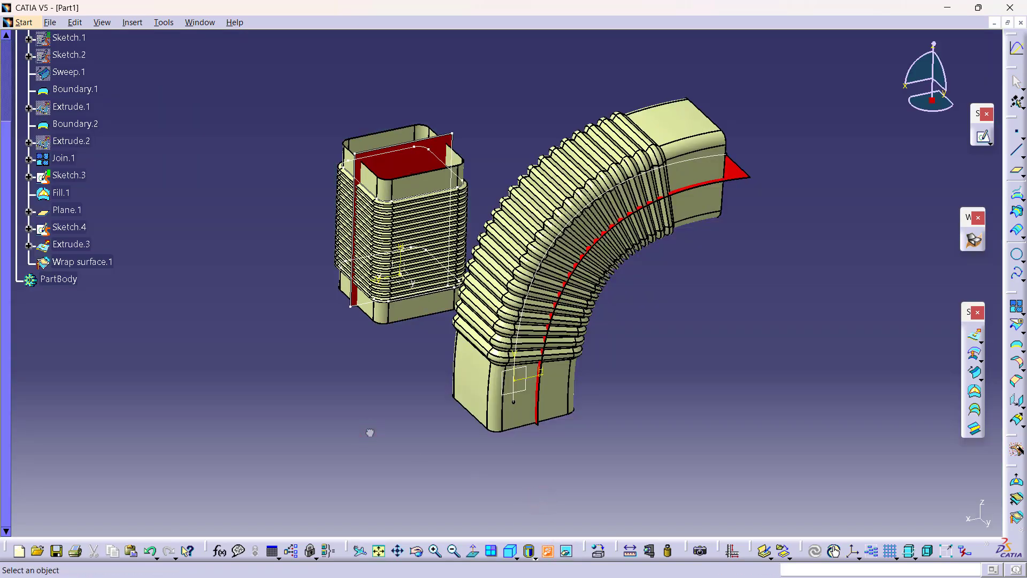
{"action": "left_click", "coordinate": [405, 162]}
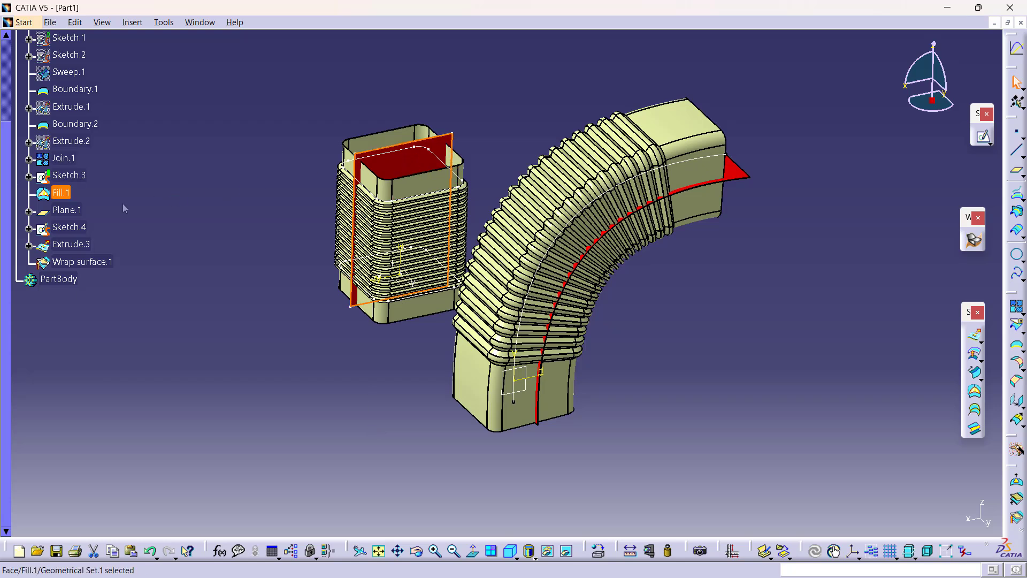
{"action": "left_click", "coordinate": [547, 551]}
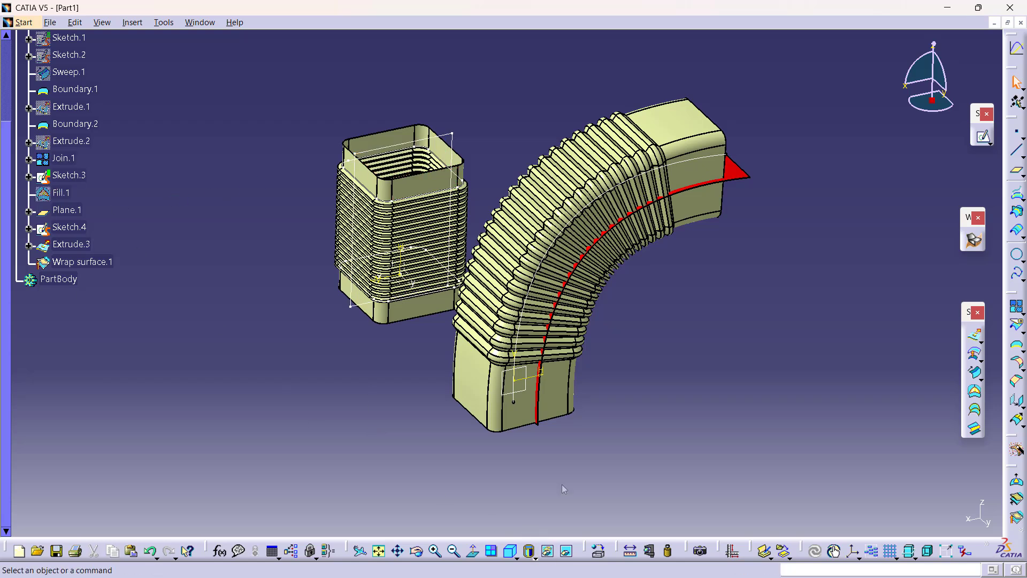
{"action": "left_click_drag", "start_coordinate": [483, 121], "coordinate": [365, 275]}
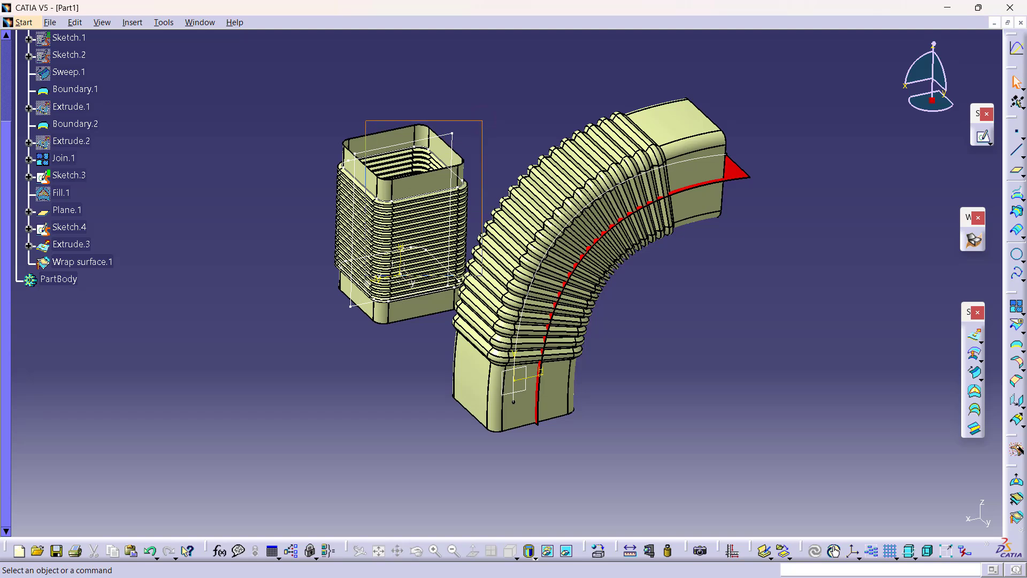
{"action": "left_click_drag", "start_coordinate": [350, 329], "coordinate": [350, 328]}
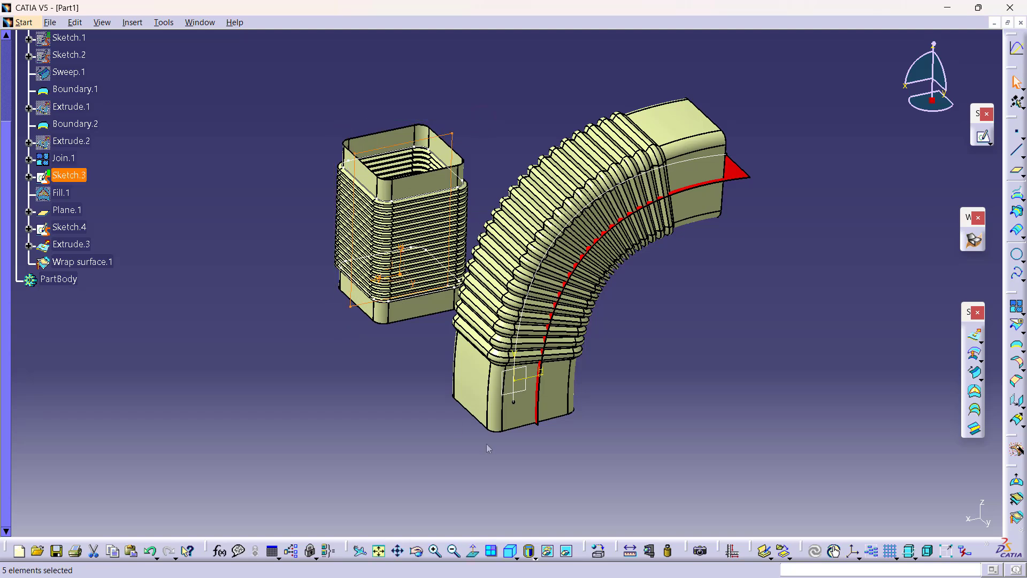
{"action": "left_click", "coordinate": [547, 554]}
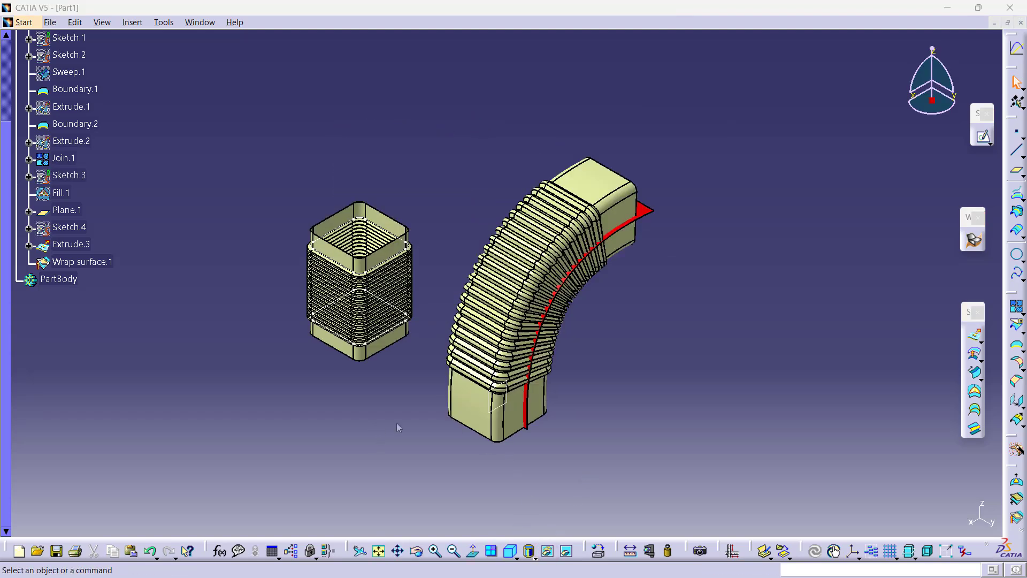
Edit Sketch.4 so the spline's upper endpoint lies on the opposite side of the vertical axis, and exit the sketch
{"action": "left_click", "coordinate": [62, 231]}
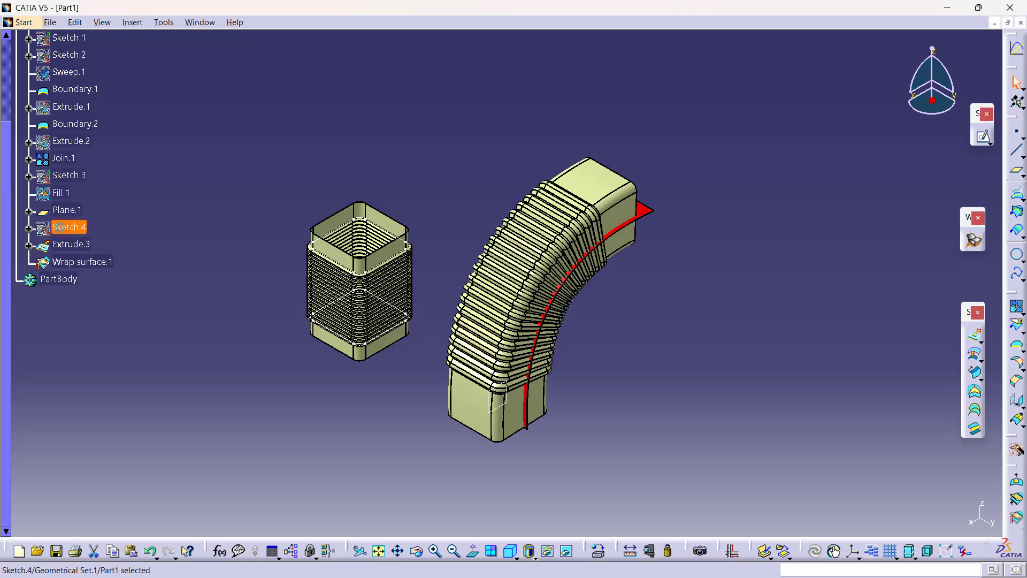
{"action": "double_click", "coordinate": [61, 228]}
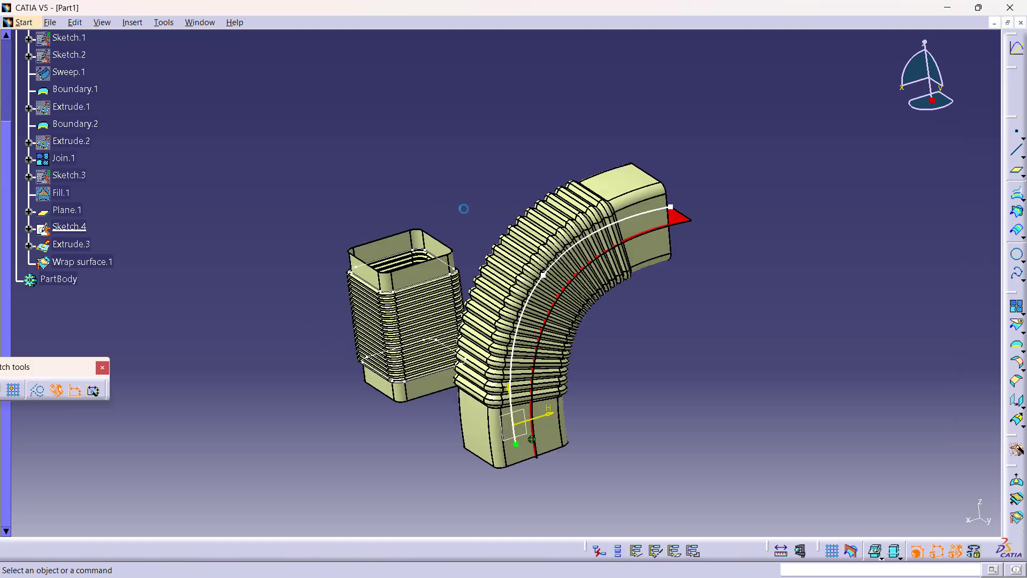
{"action": "left_click_drag", "start_coordinate": [674, 260], "coordinate": [322, 199]}
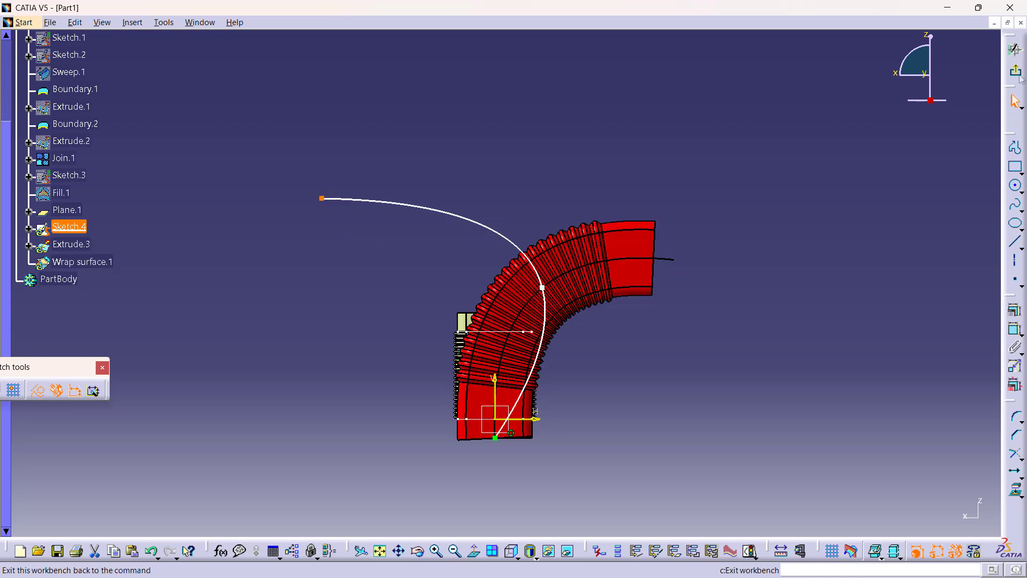
{"action": "left_click", "coordinate": [1016, 72]}
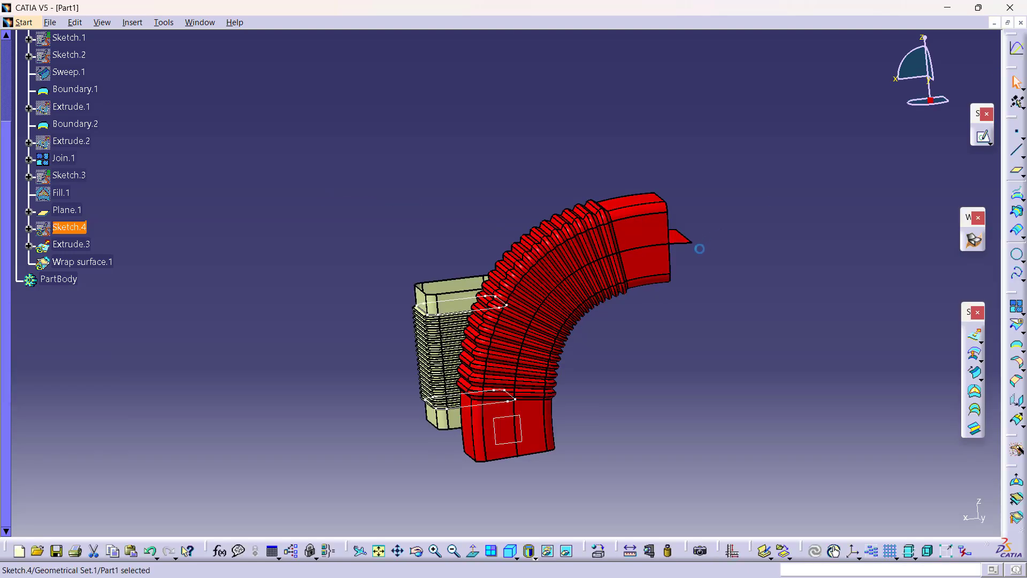
Hide the curved target surface Extrude.3, Boundary.2 and Plane.1
{"action": "middle_click_drag", "start_coordinate": [592, 291], "coordinate": [645, 335]}
{"action": "middle_click_drag", "start_coordinate": [574, 320], "coordinate": [407, 343]}
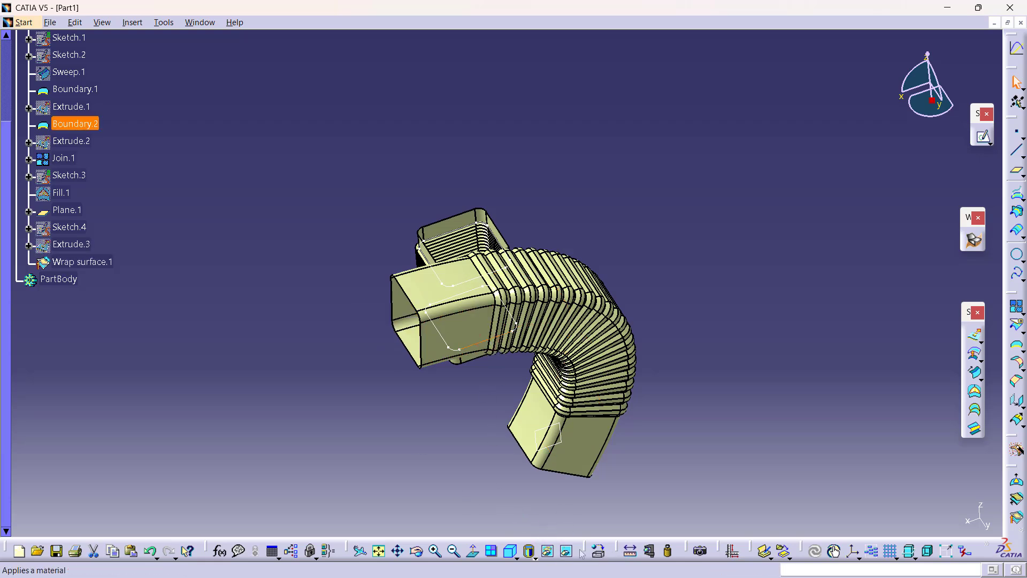
{"action": "left_click", "coordinate": [557, 443]}
{"action": "left_click", "coordinate": [548, 551]}
{"action": "middle_click_drag", "start_coordinate": [476, 443], "coordinate": [463, 362]}
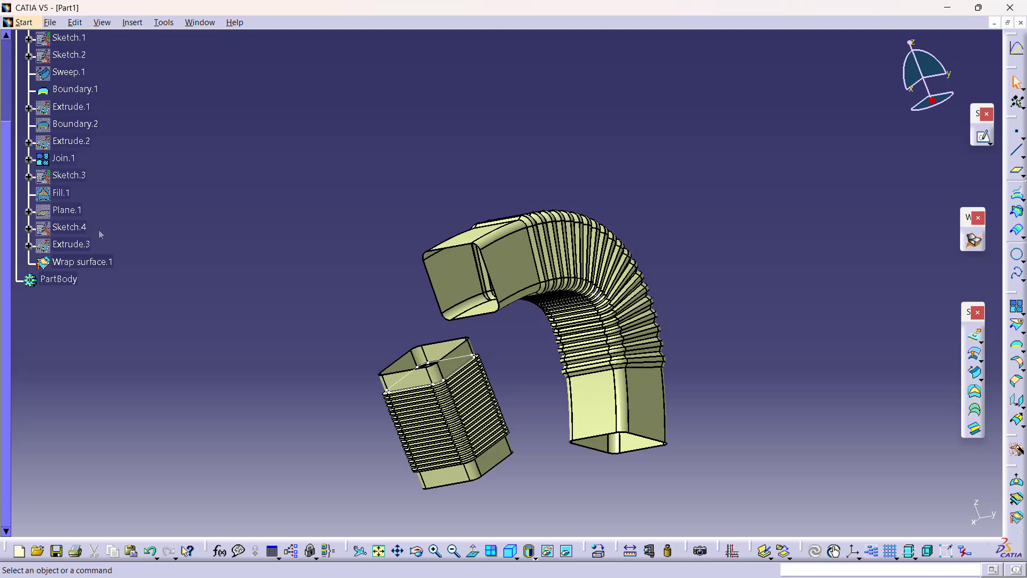
Hide the straight bellows Join.1 and the Boundary.1 curve, leaving only the wrapped bellows displayed
{"action": "left_click", "coordinate": [72, 160]}
{"action": "left_click", "coordinate": [549, 557]}
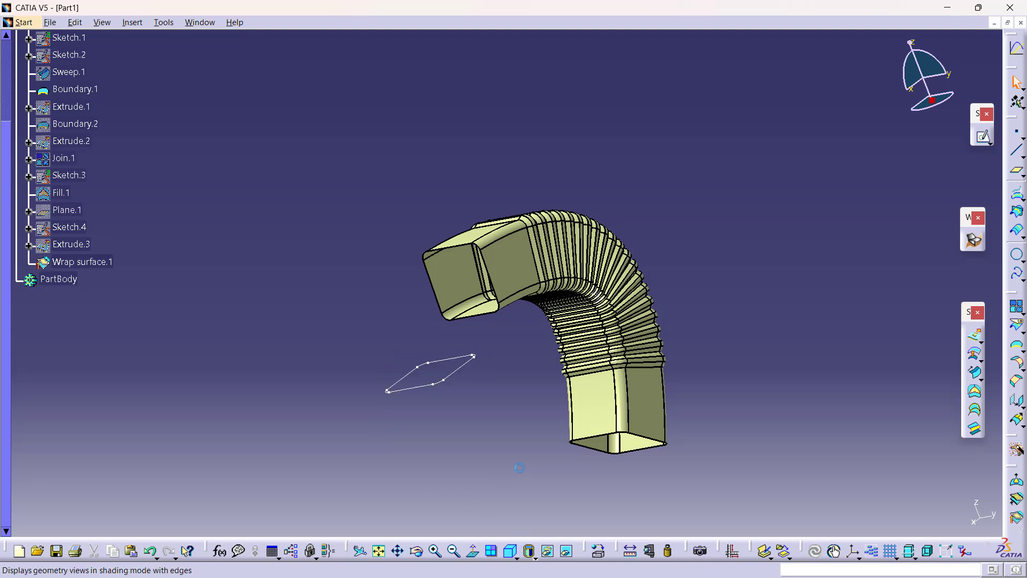
{"action": "left_click_drag", "start_coordinate": [376, 349], "coordinate": [499, 431]}
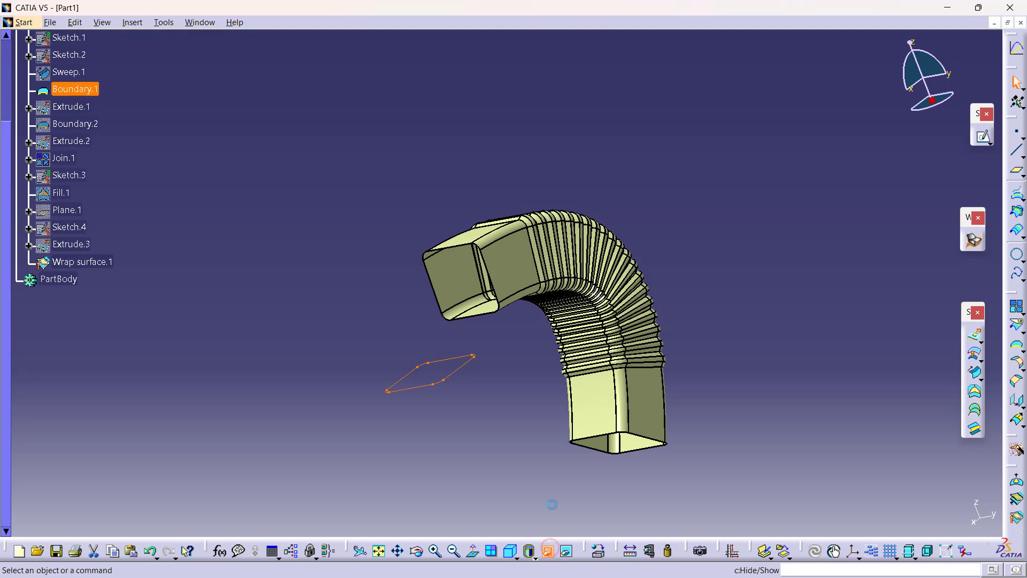
{"action": "left_click", "coordinate": [547, 551]}
{"action": "middle_click_drag", "start_coordinate": [501, 435], "coordinate": [459, 360]}
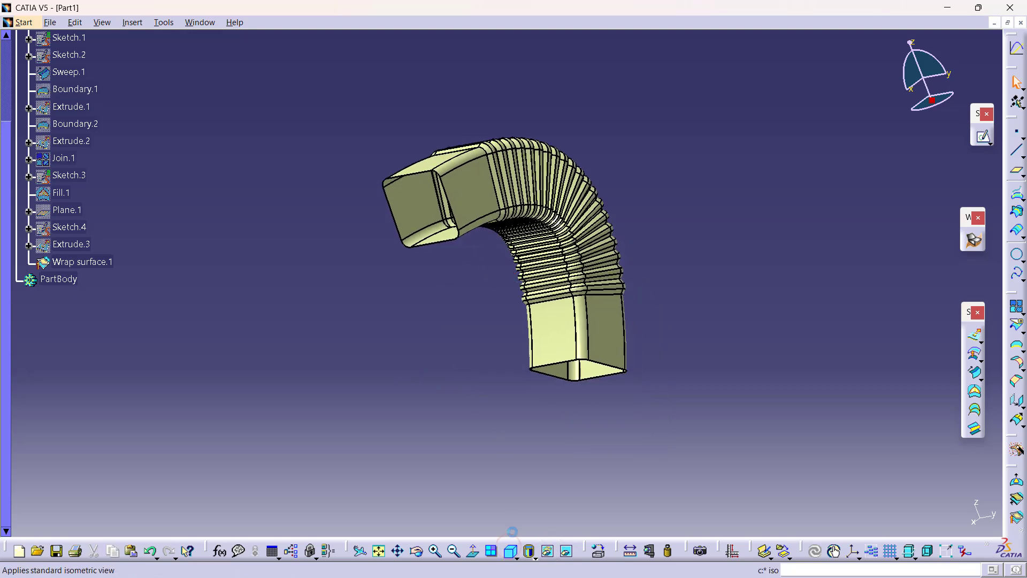